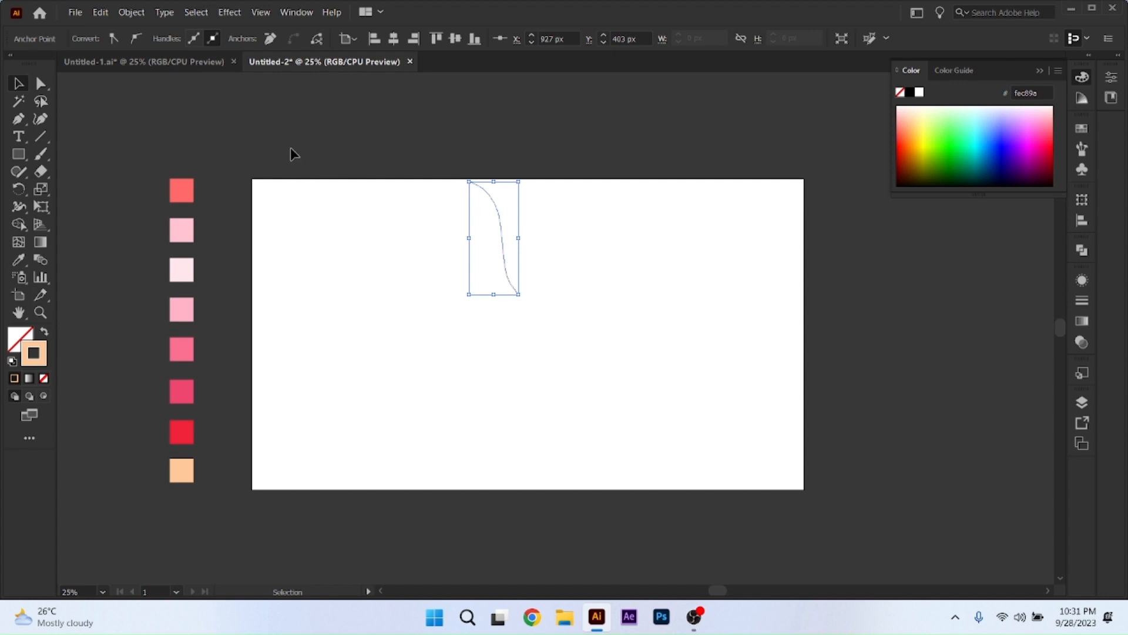
# Give the curved line a 40 pt stroke and apply the tapered triangular width profile that narrows toward its lower end.
pyautogui.click(212, 152)
pyautogui.moveTo(420, 234); pyautogui.dragTo(573, 262)
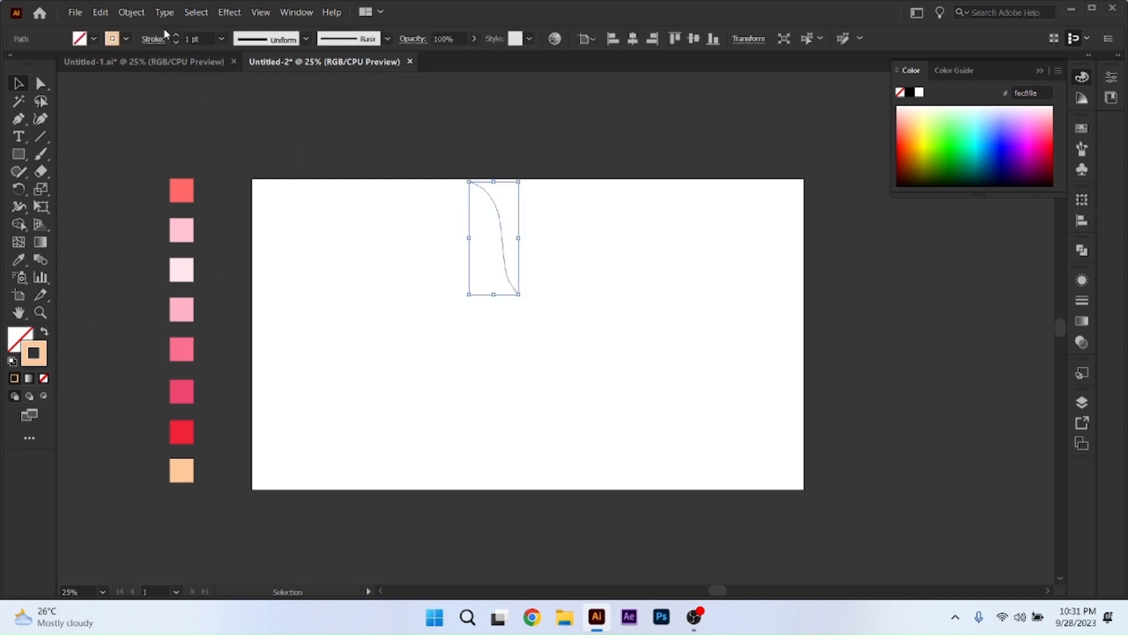
pyautogui.click(221, 39)
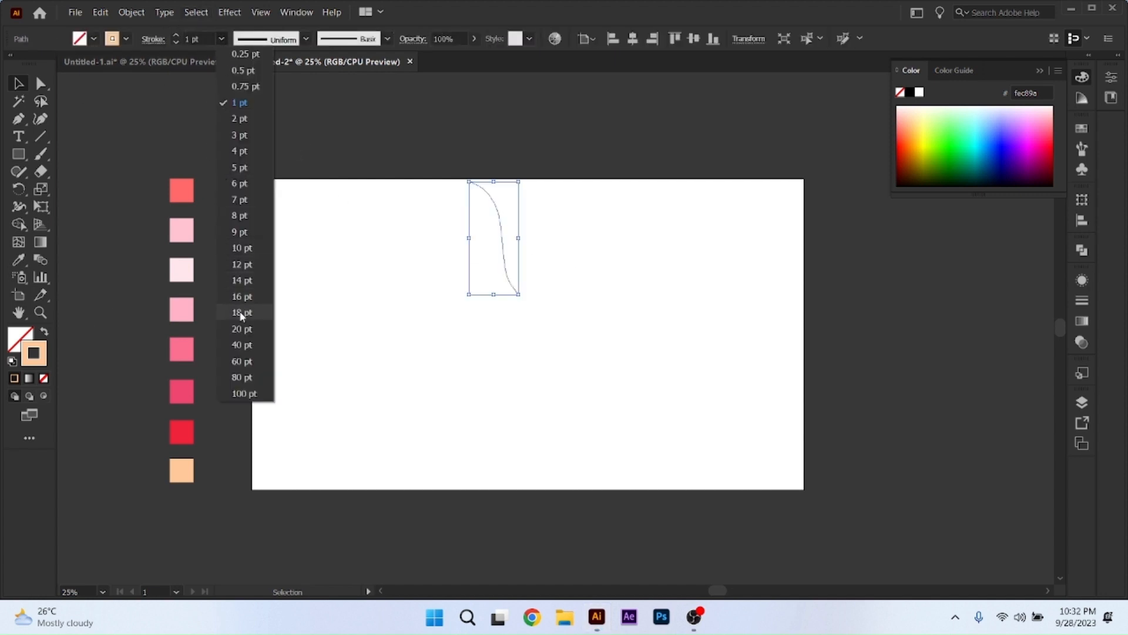
pyautogui.click(246, 346)
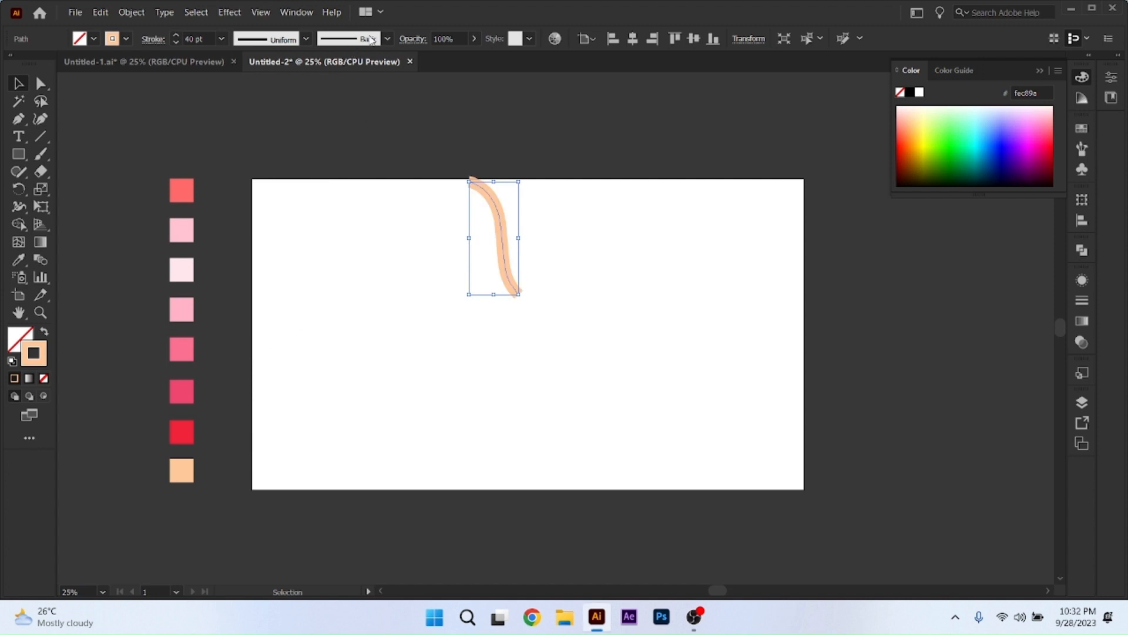
pyautogui.click(306, 40)
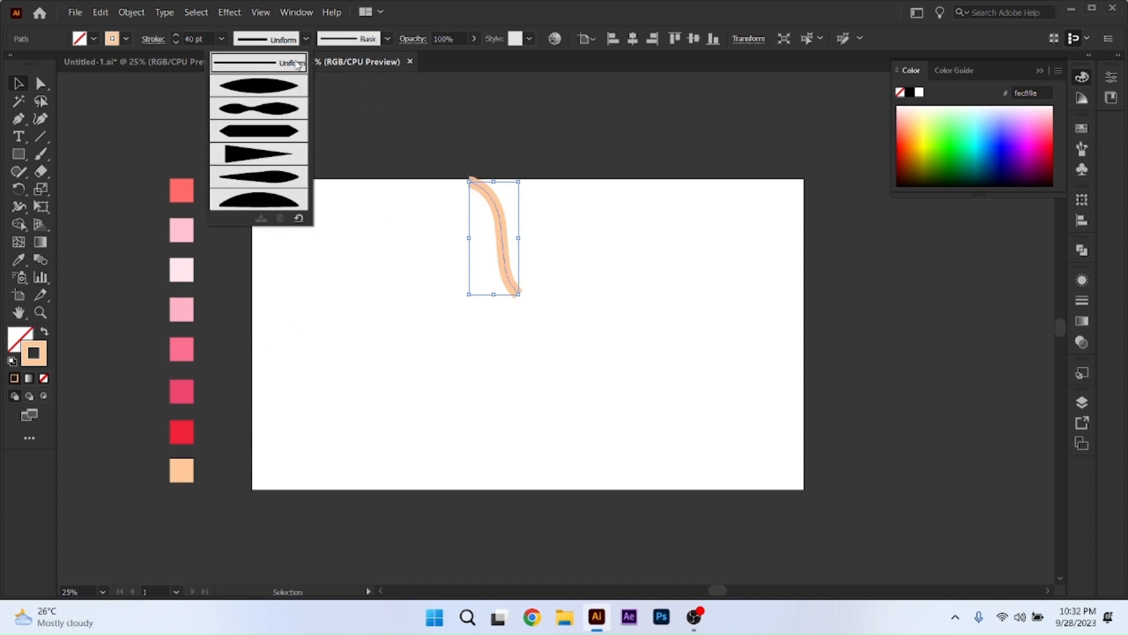
pyautogui.click(260, 156)
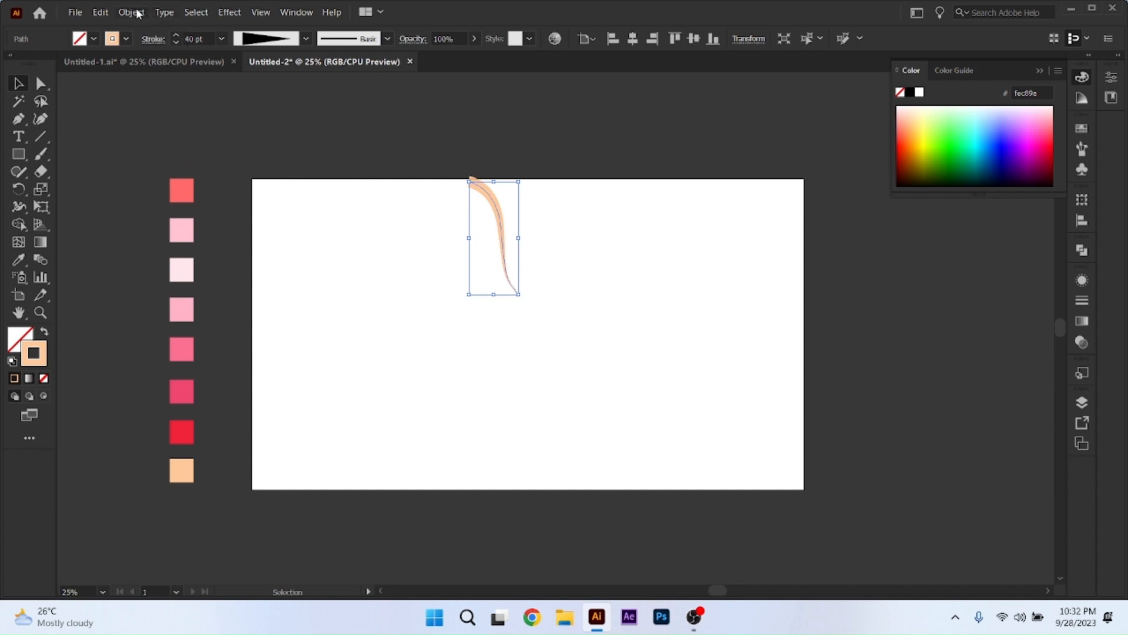
# Enlarge the tapered curve proportionally and expand its appearance into a filled shape.
pyautogui.moveTo(519, 299); pyautogui.dragTo(543, 323)
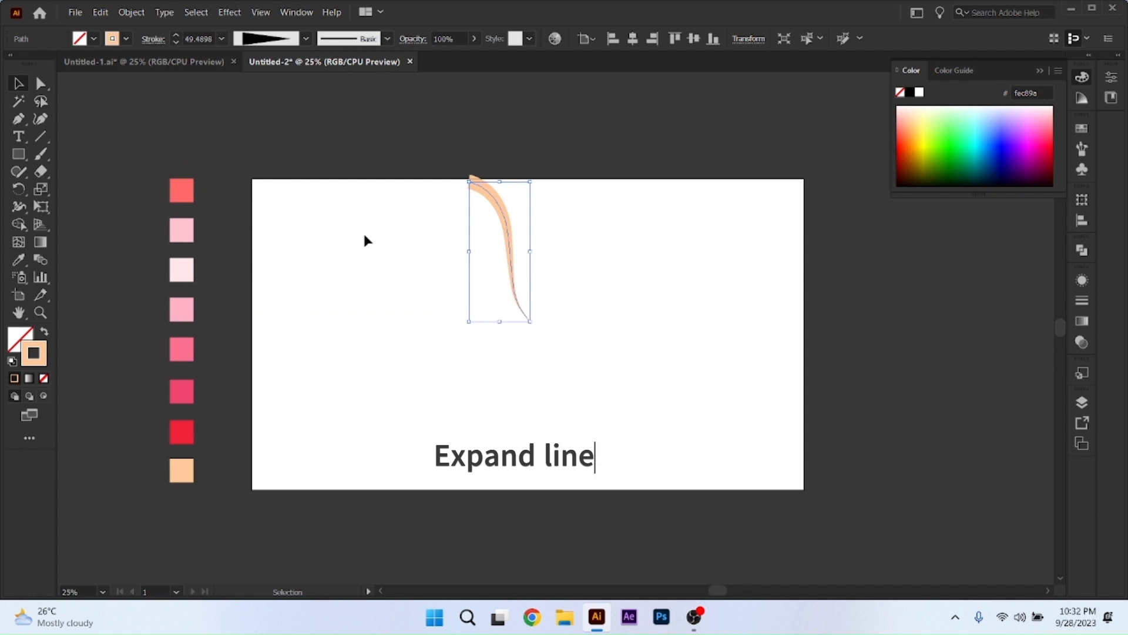
pyautogui.click(132, 12)
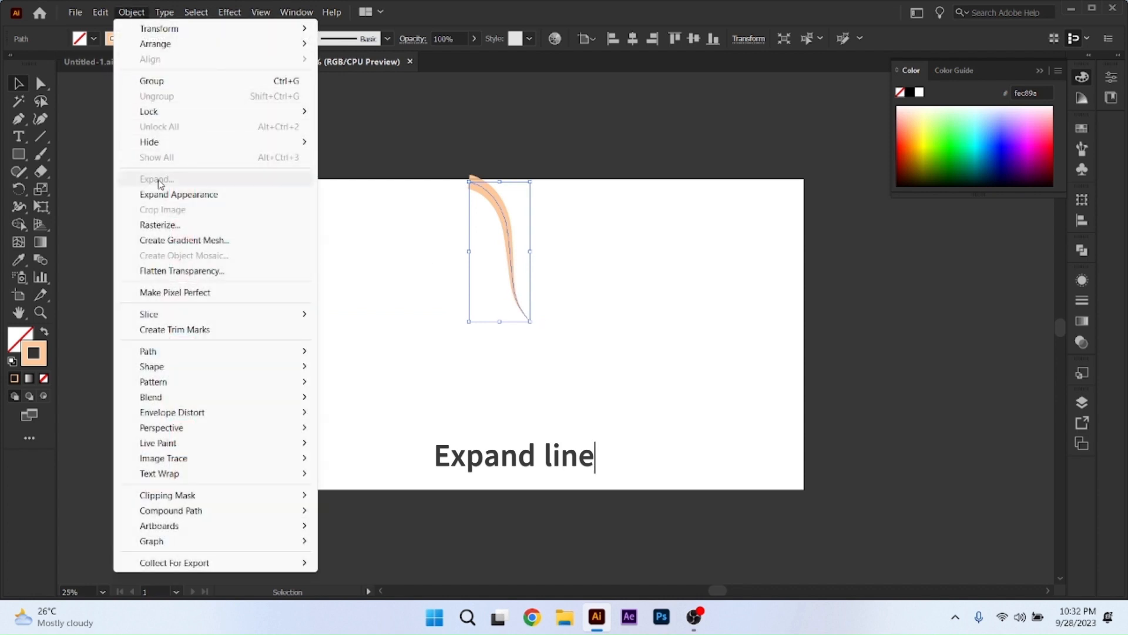
pyautogui.click(176, 194)
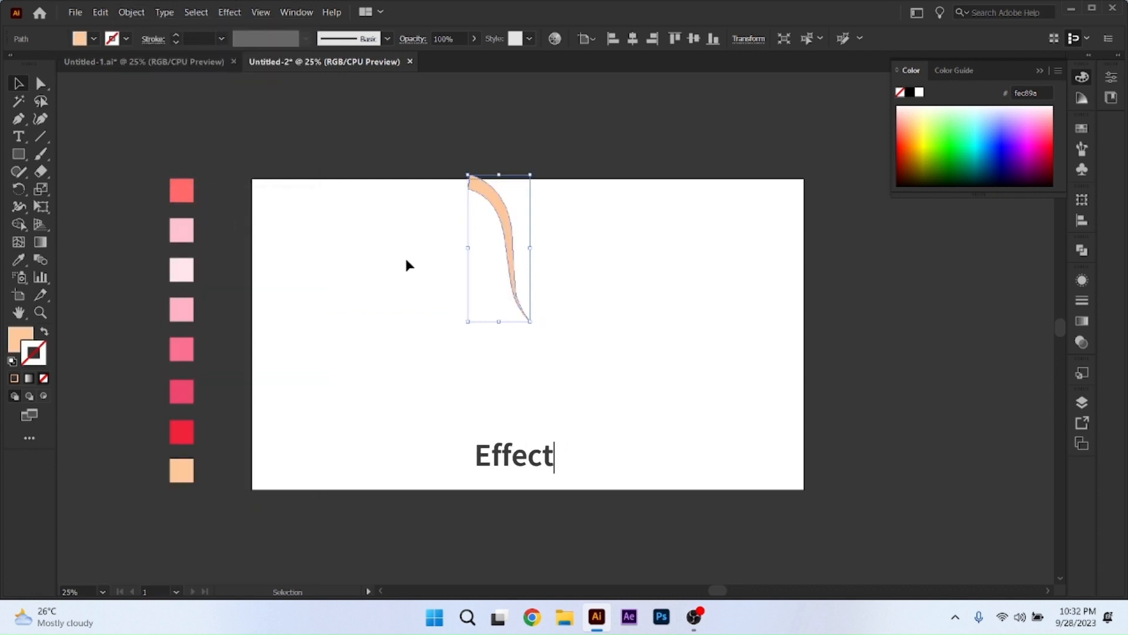
# Set up a Transform effect on the curved shape with a 10° rotation about its lower-right end and 36 copies.
pyautogui.click(229, 12)
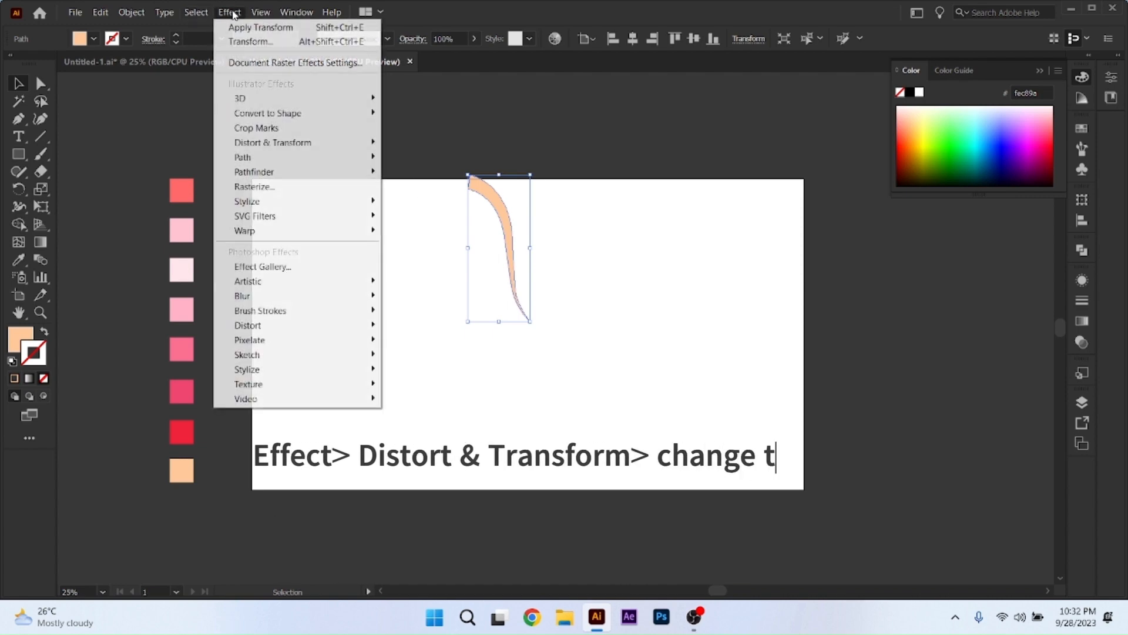
pyautogui.moveTo(291, 146)
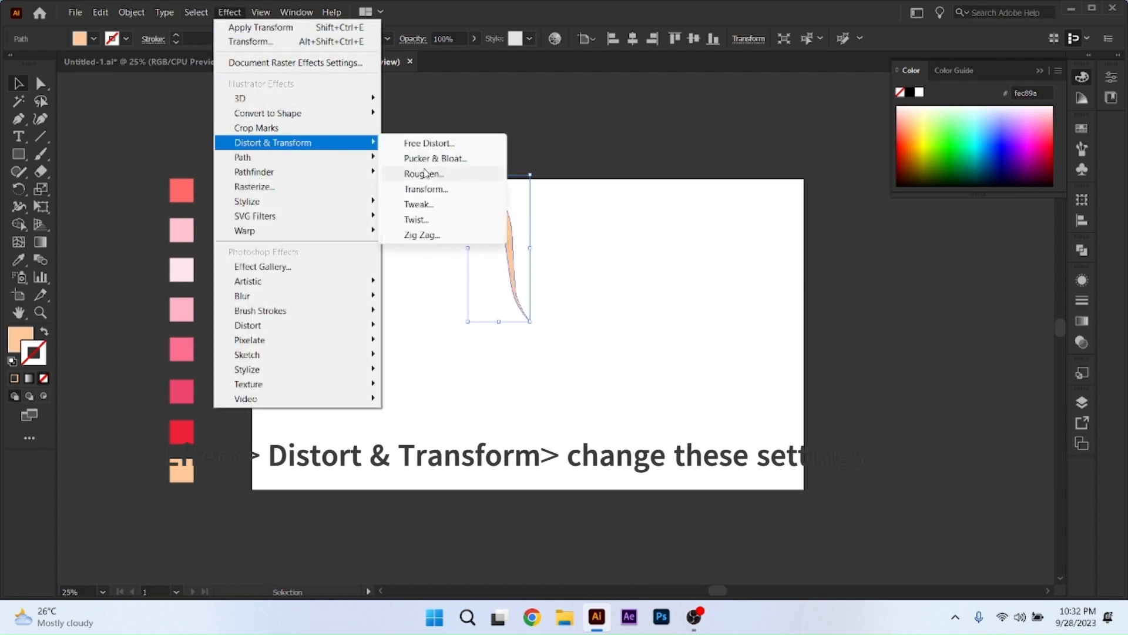
pyautogui.click(426, 189)
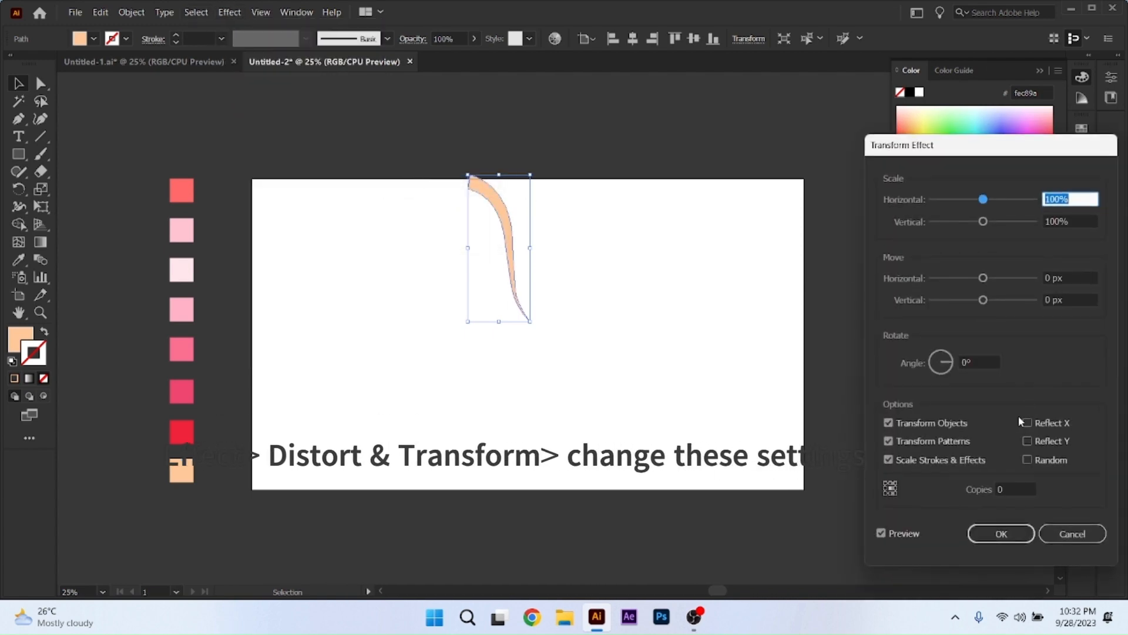
pyautogui.click(943, 362)
pyautogui.write('10')
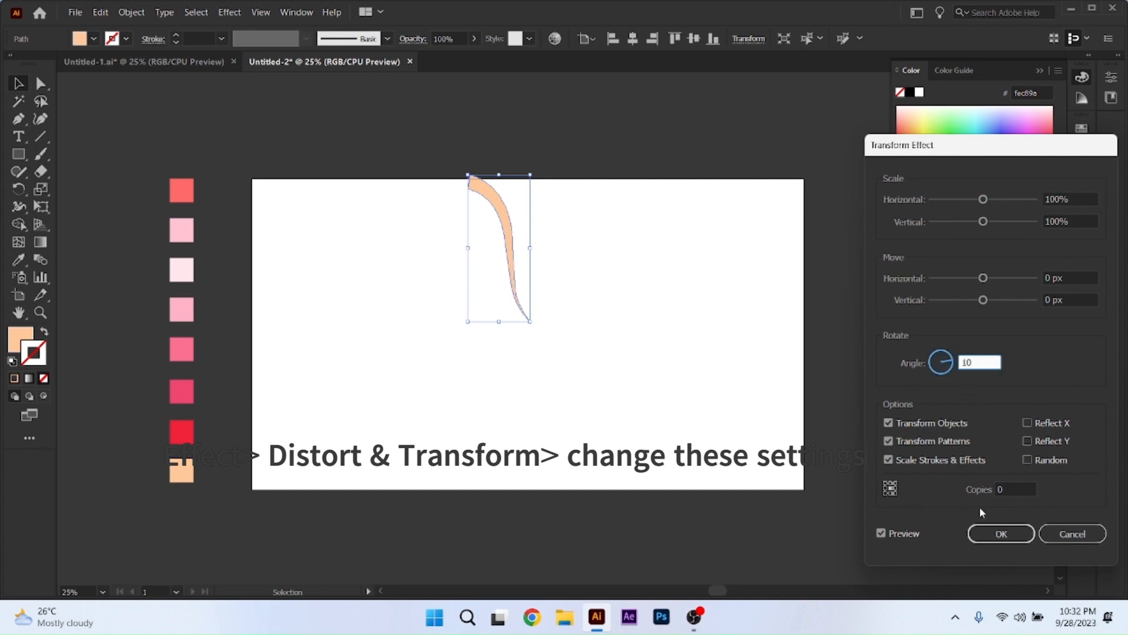
pyautogui.click(1005, 490)
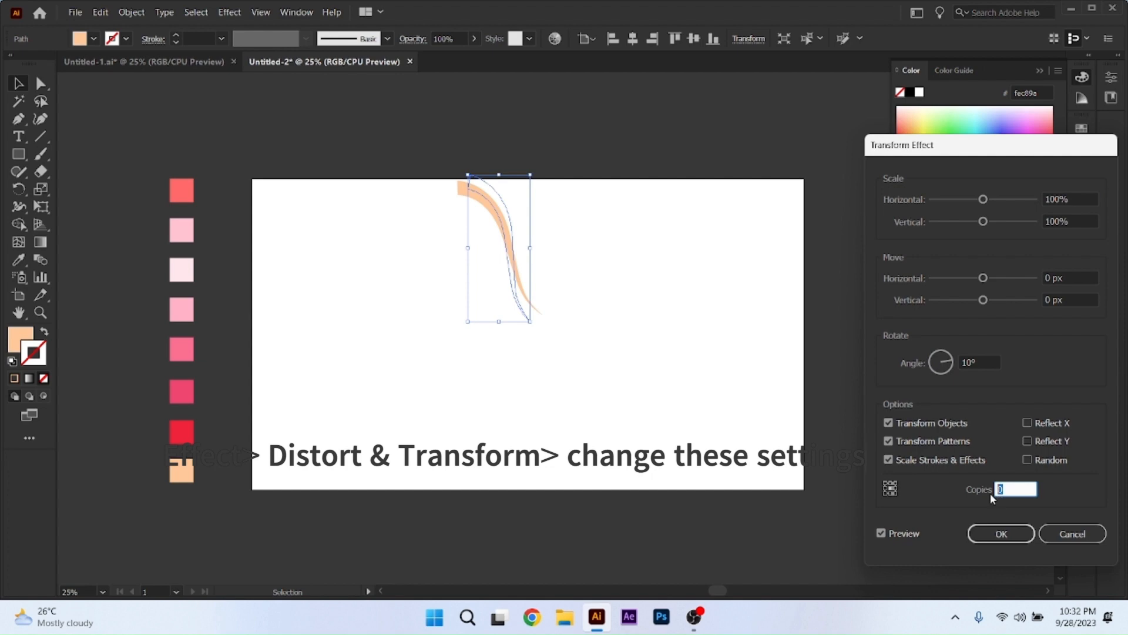
pyautogui.write('36')
pyautogui.click(881, 533)
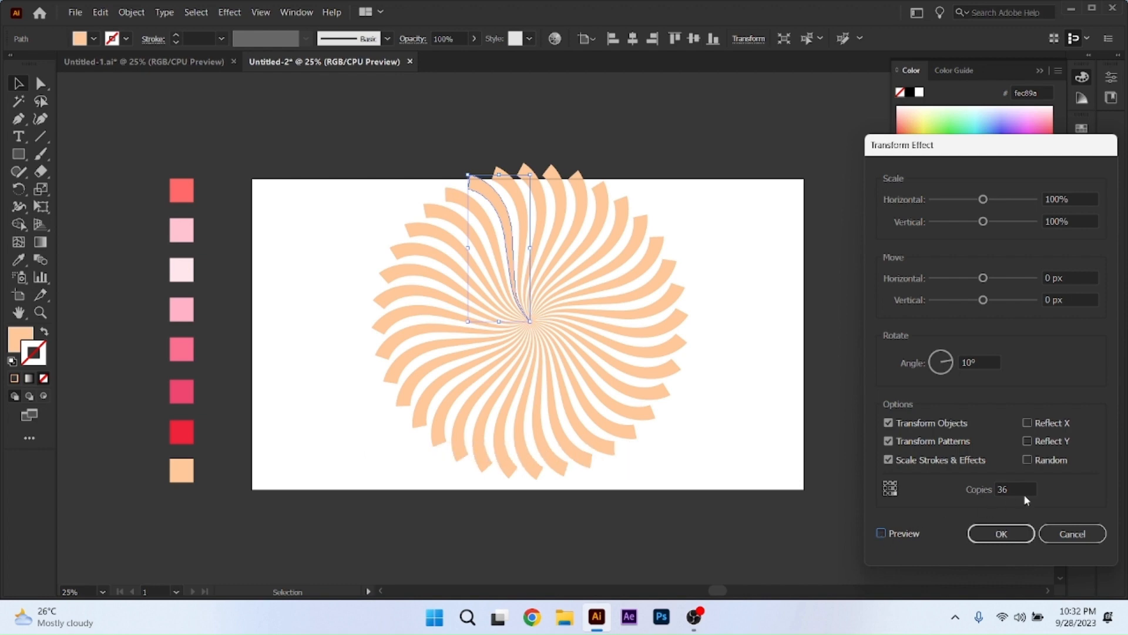
# Try 30 copies in the Transform effect, and settle on 35 copies.
pyautogui.moveTo(1025, 494); pyautogui.dragTo(963, 499)
pyautogui.write('3')
pyautogui.click(881, 534)
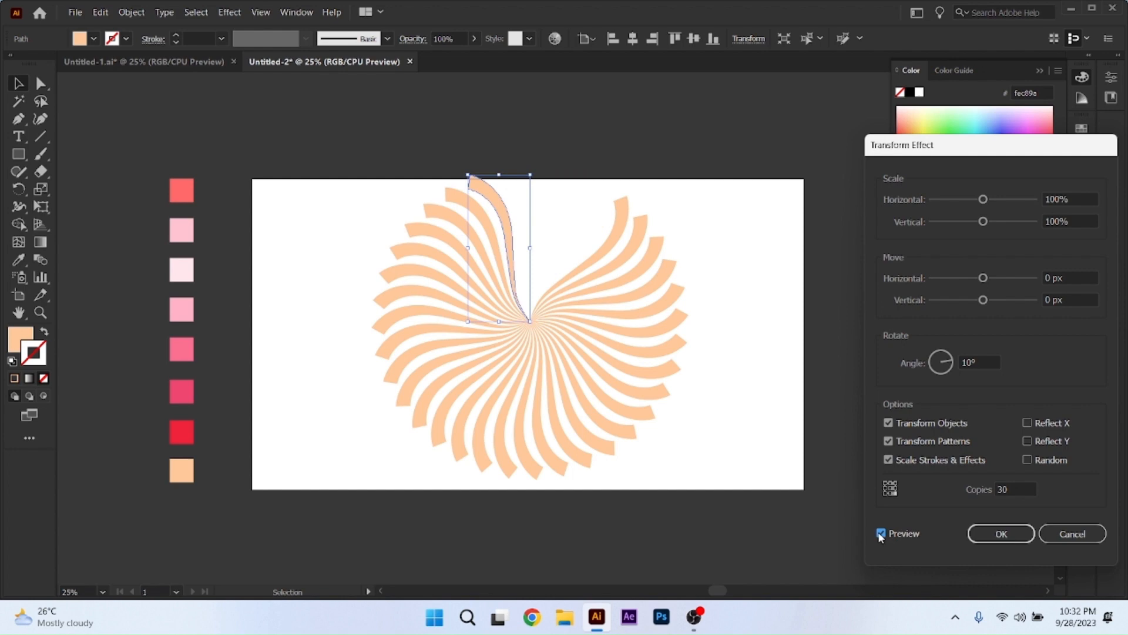
pyautogui.moveTo(1022, 487); pyautogui.dragTo(969, 501)
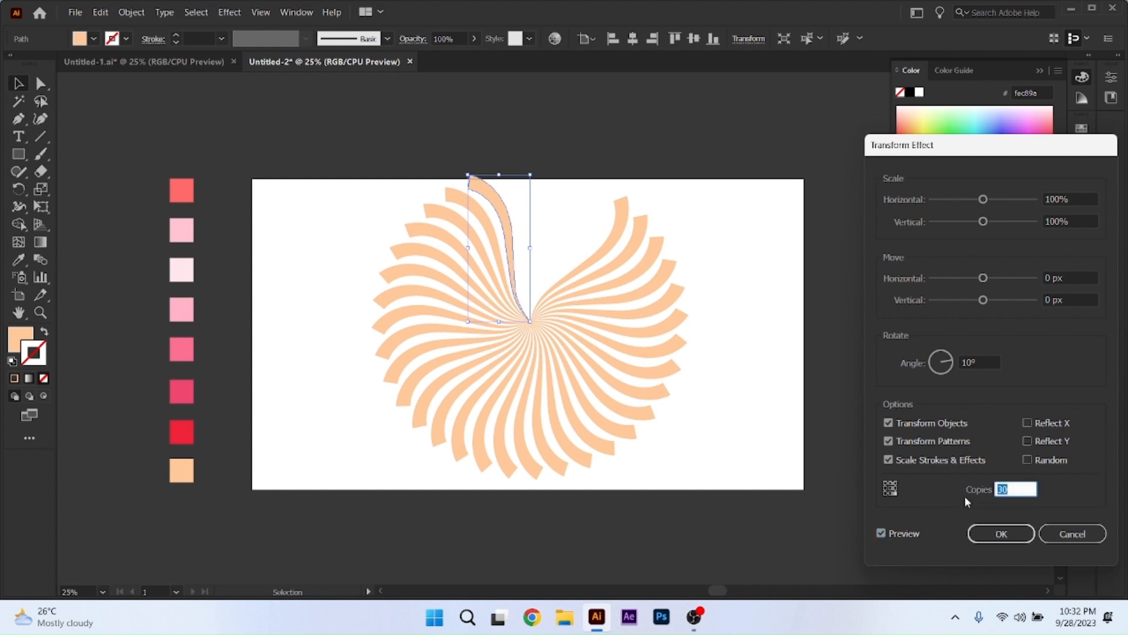
pyautogui.press('Up')
pyautogui.press('Up')
pyautogui.press('Up')
pyautogui.press('Up')
pyautogui.press('Up')
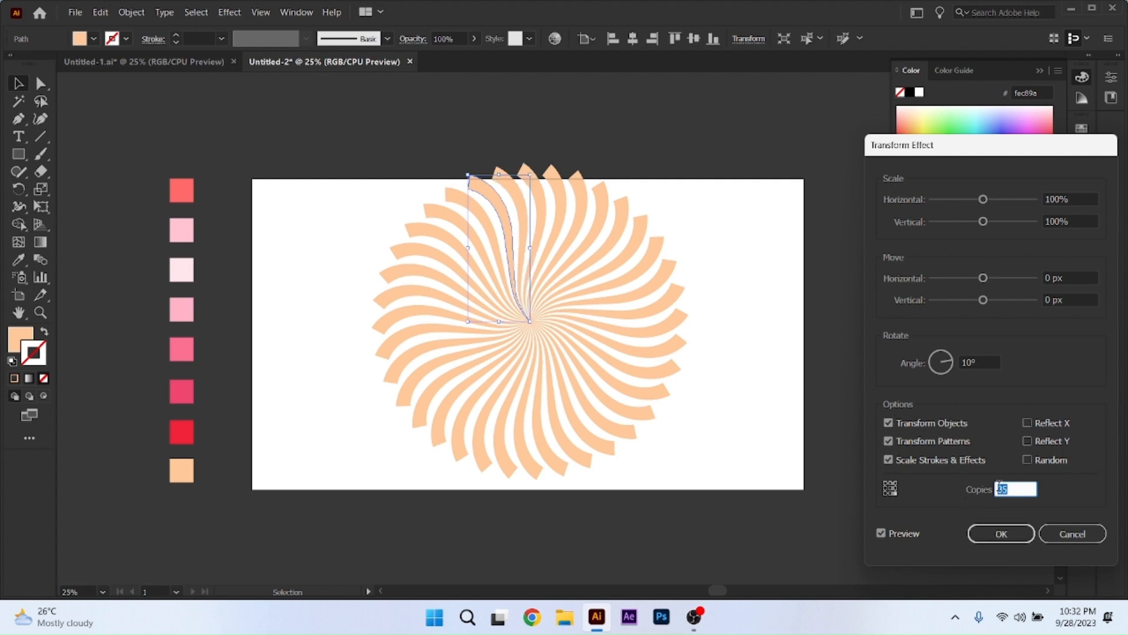
# Set the rotation angle to 15°, apply the Transform effect and expand the appearance of the resulting swirl.
pyautogui.click(930, 365)
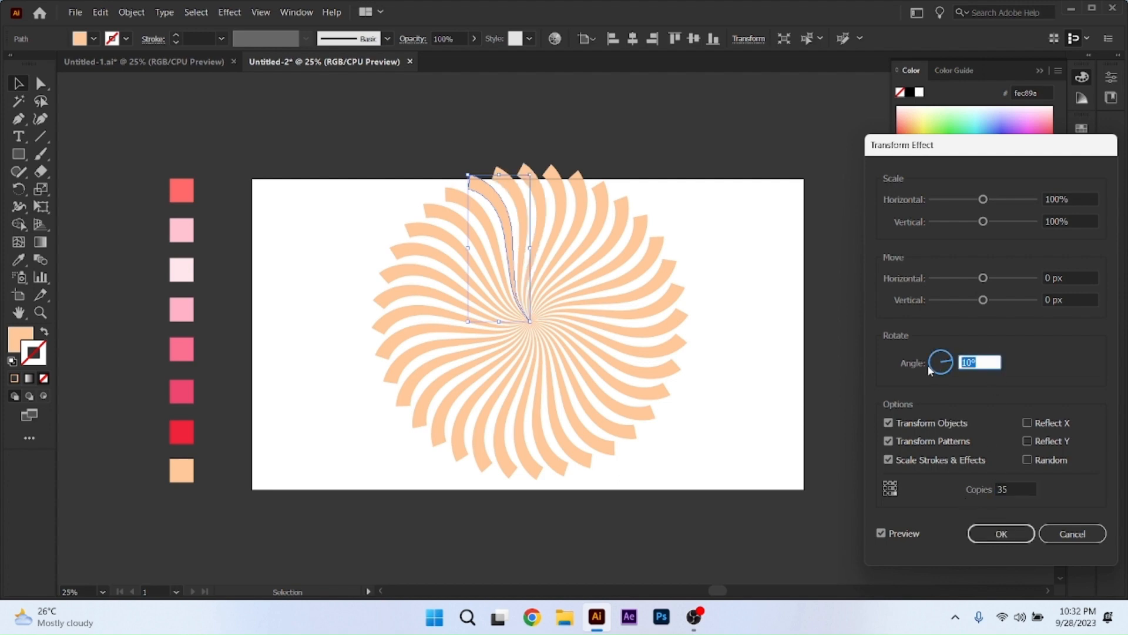
pyautogui.write('15')
pyautogui.click(881, 534)
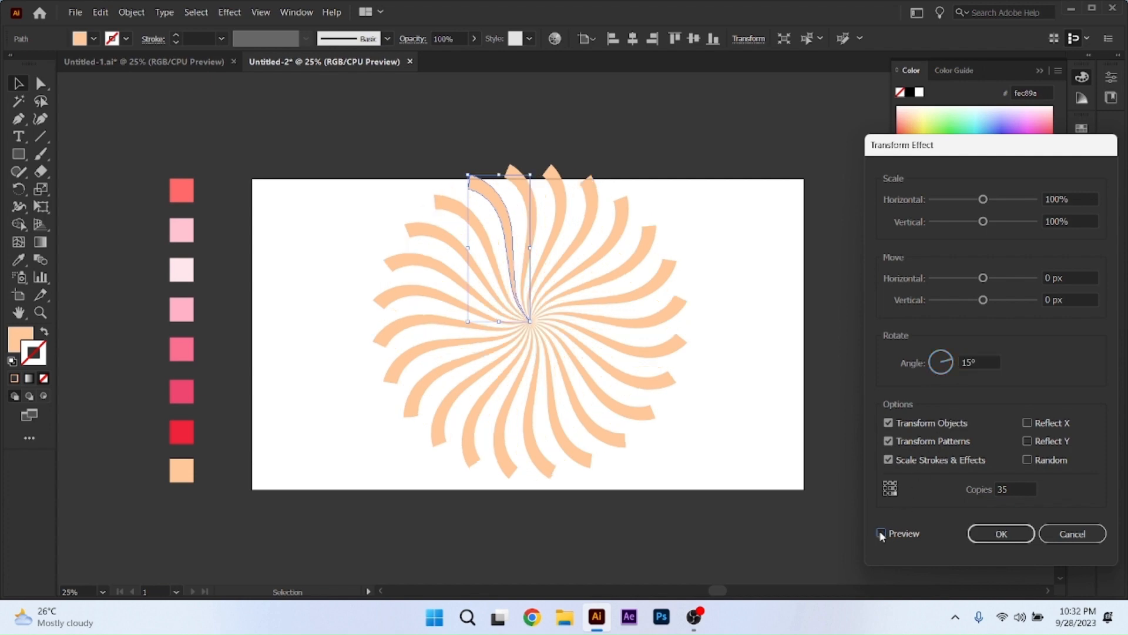
pyautogui.click(1001, 534)
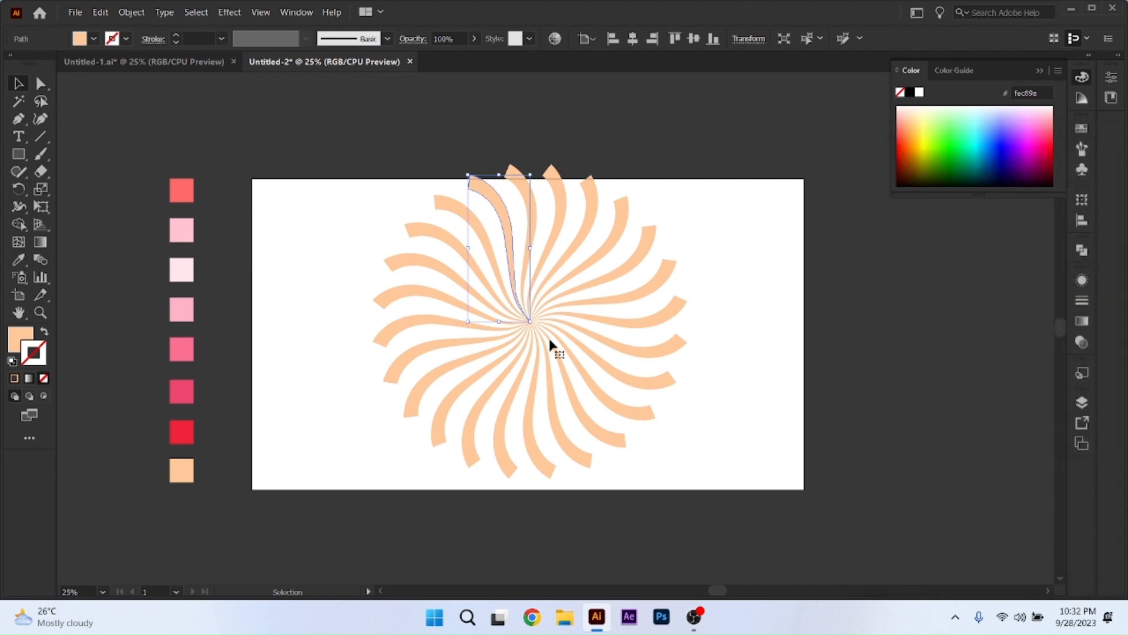
pyautogui.click(131, 13)
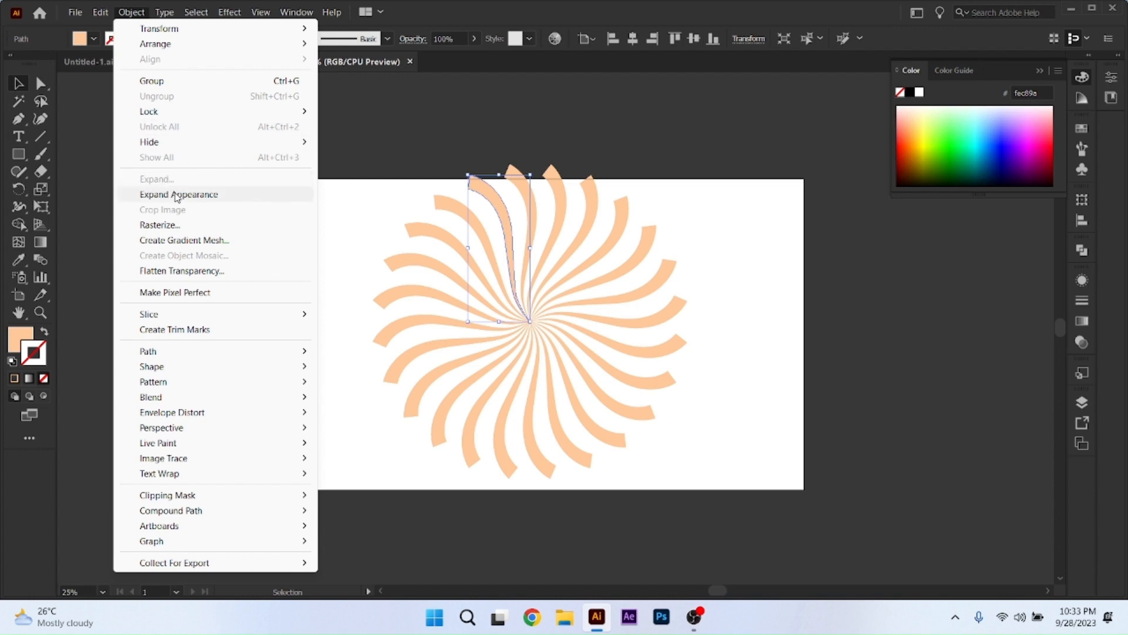
pyautogui.click(177, 194)
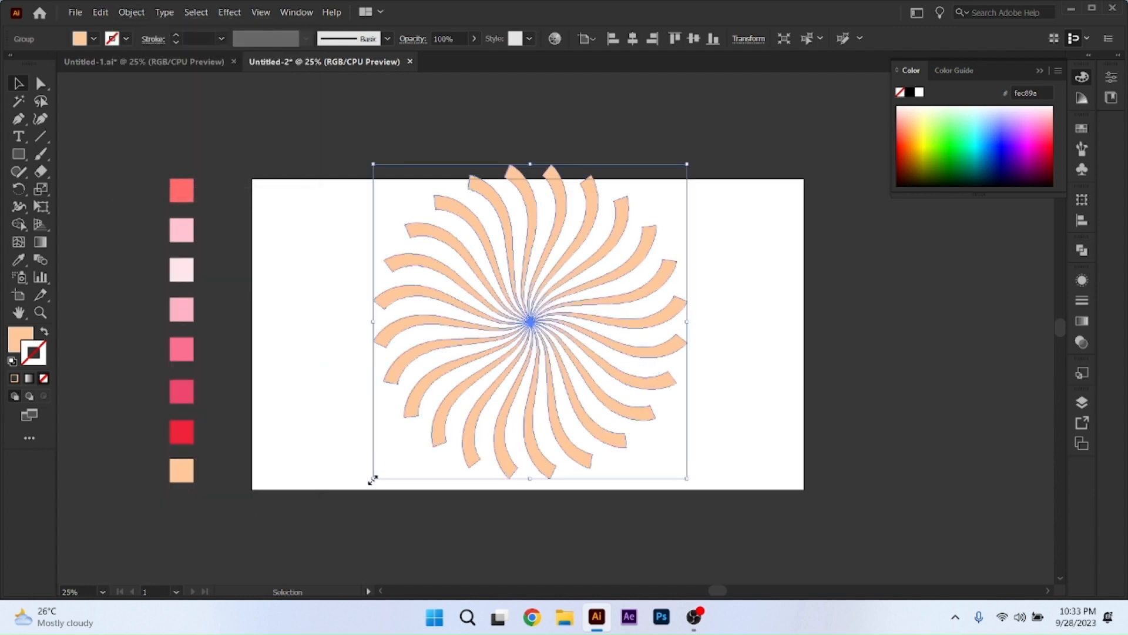
# Enlarge the swirl group to about the artboard's width and centre it horizontally and vertically on the artboard.
pyautogui.moveTo(374, 478); pyautogui.dragTo(287, 564)
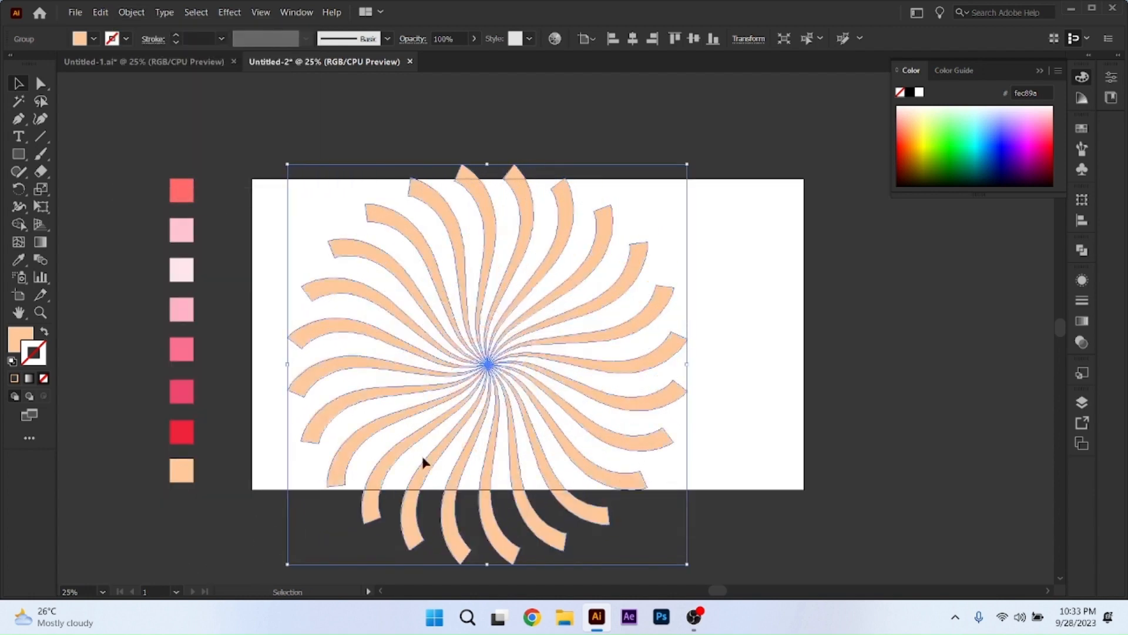
pyautogui.moveTo(687, 164); pyautogui.dragTo(861, 75)
pyautogui.scroll(-3, 623, 301)
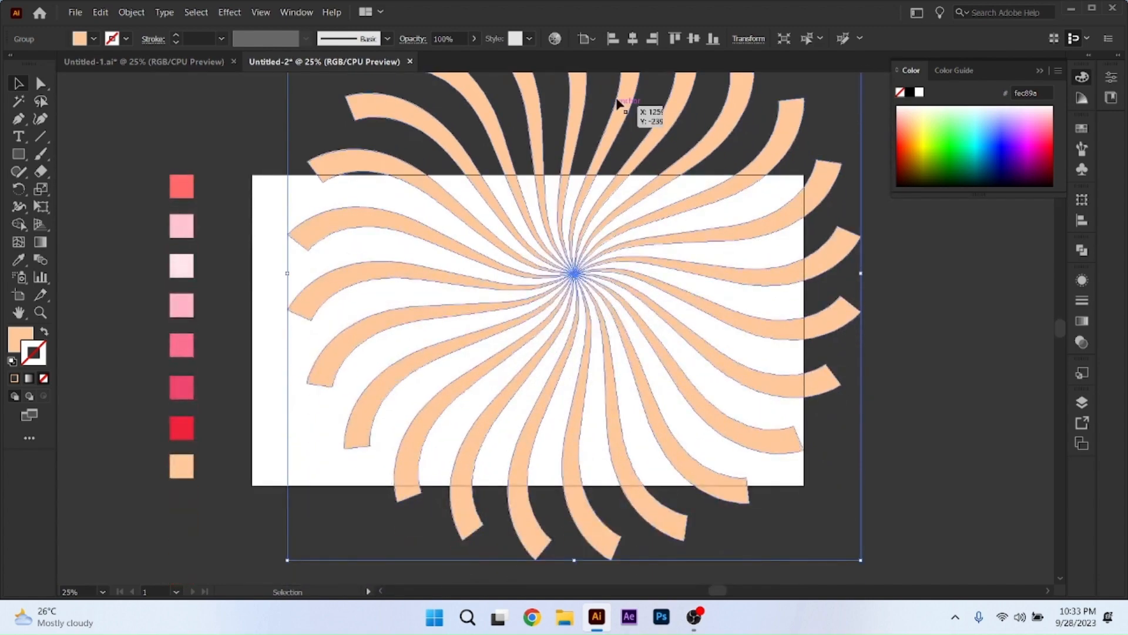
pyautogui.click(633, 38)
pyautogui.click(694, 39)
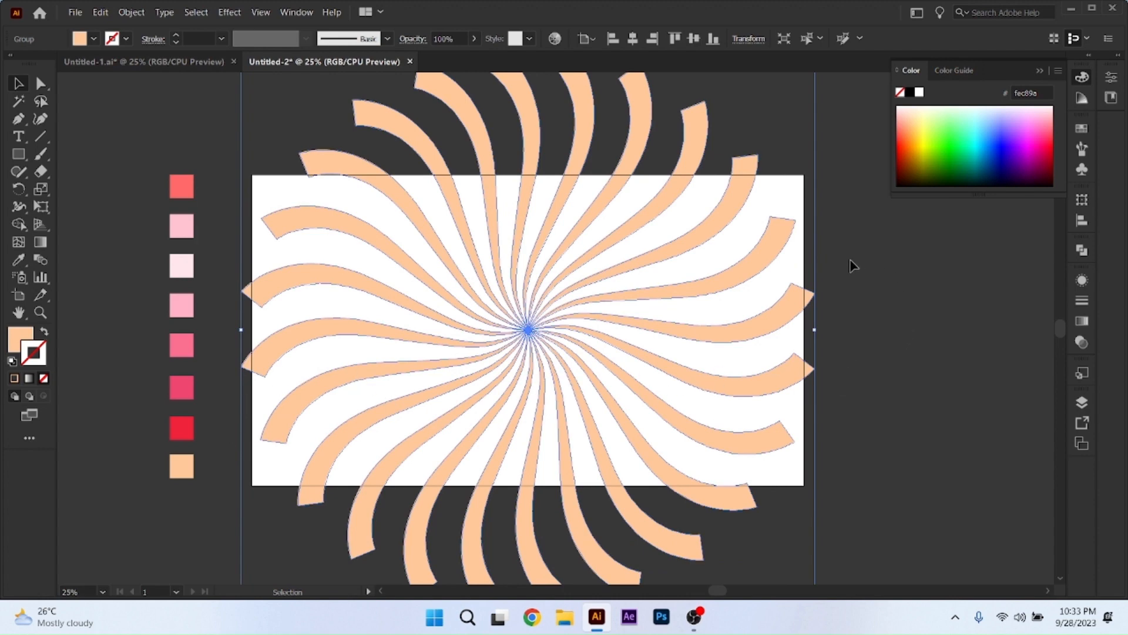
# Scale the swirl group up further so it extends past all artboard edges, and centre it again in both directions.
pyautogui.scroll(-2, 821, 324)
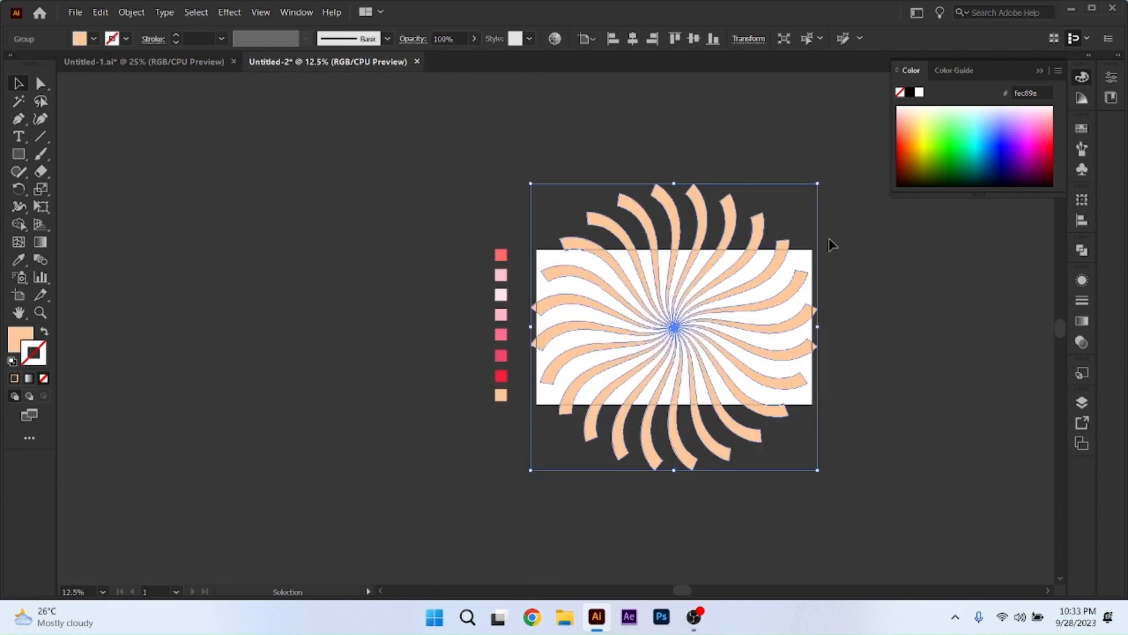
pyautogui.moveTo(816, 179); pyautogui.dragTo(890, 112)
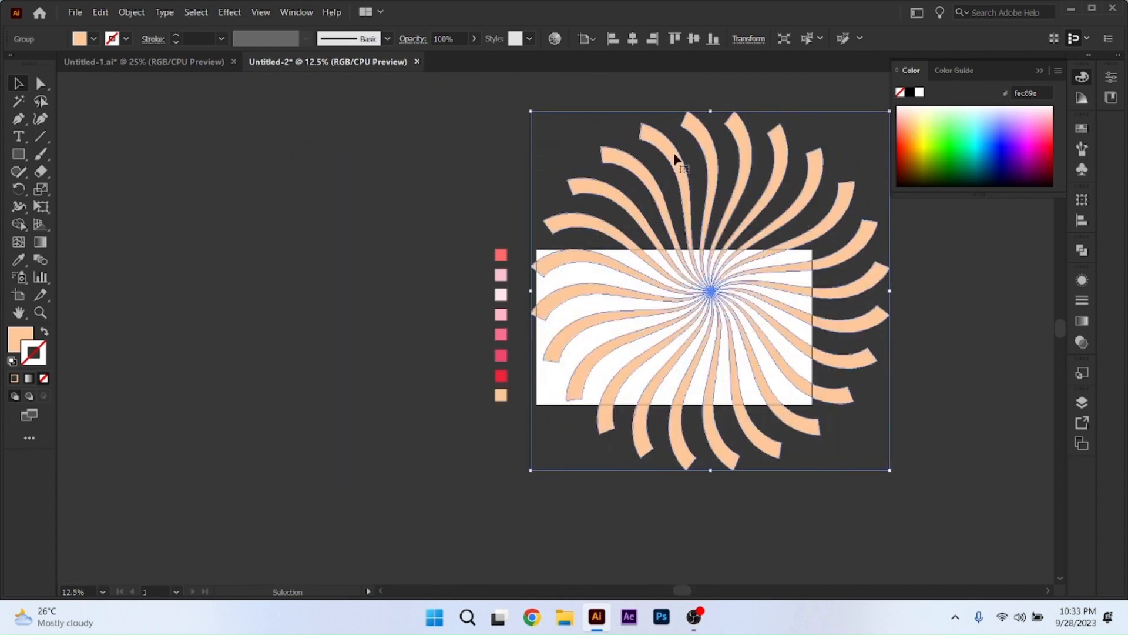
pyautogui.click(633, 38)
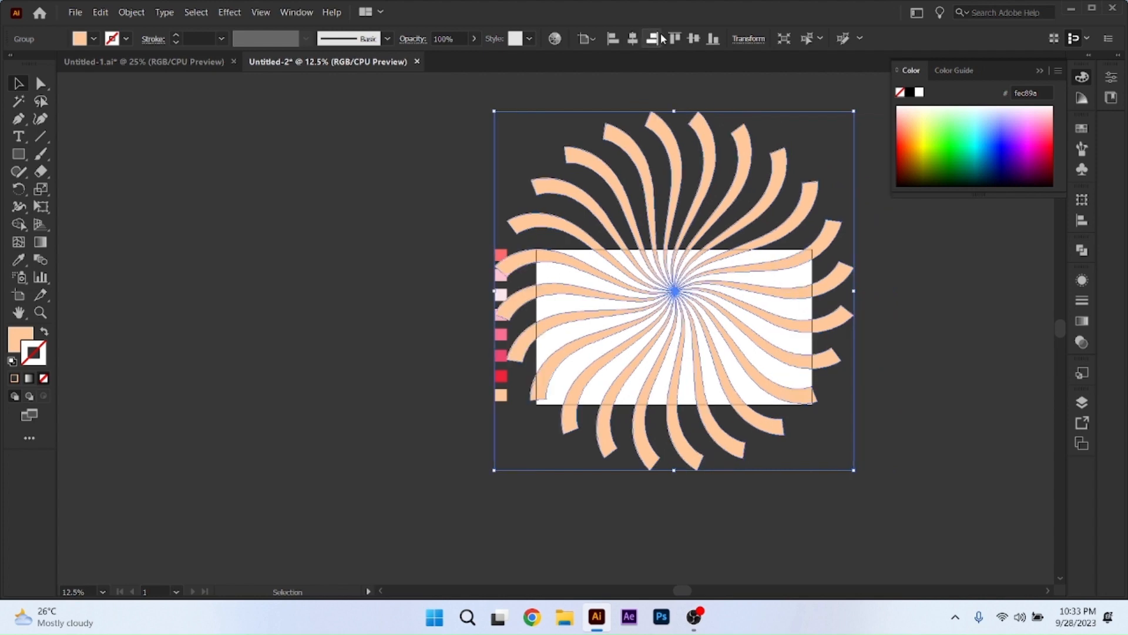
pyautogui.click(694, 39)
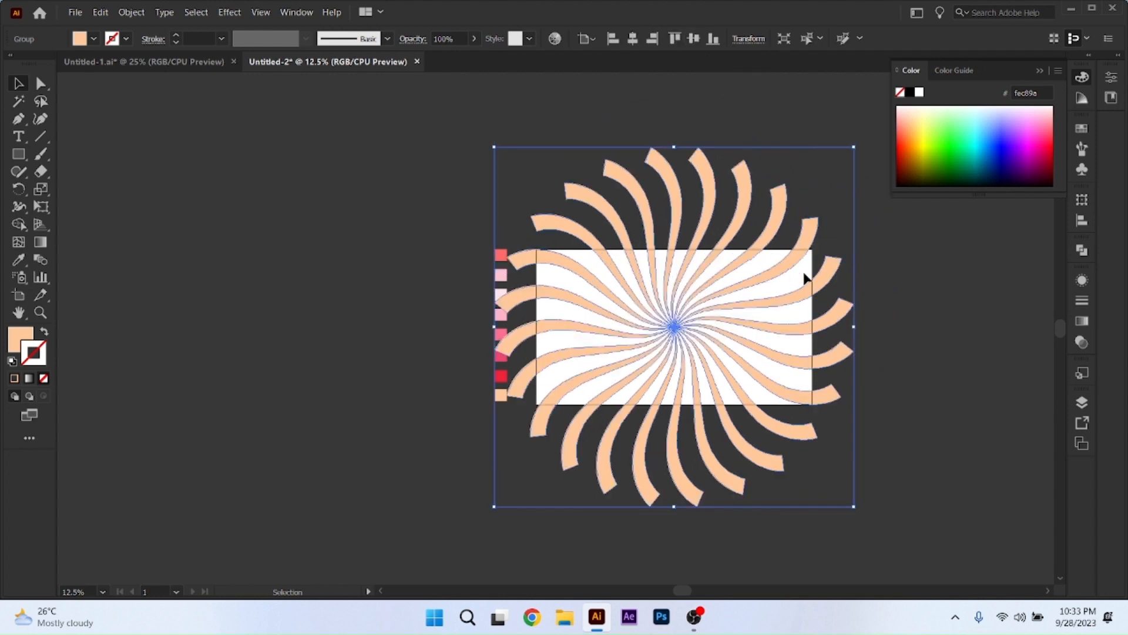
# Lower the swirl group's opacity to 73% and deselect it.
pyautogui.click(473, 38)
pyautogui.click(451, 55)
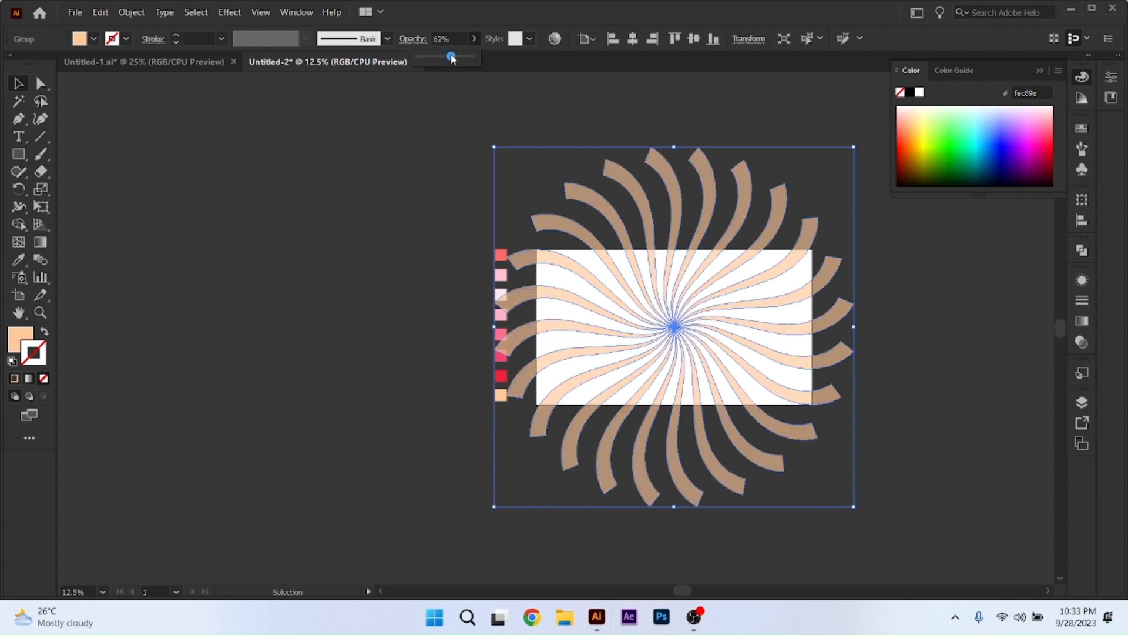
pyautogui.moveTo(452, 56); pyautogui.dragTo(458, 56)
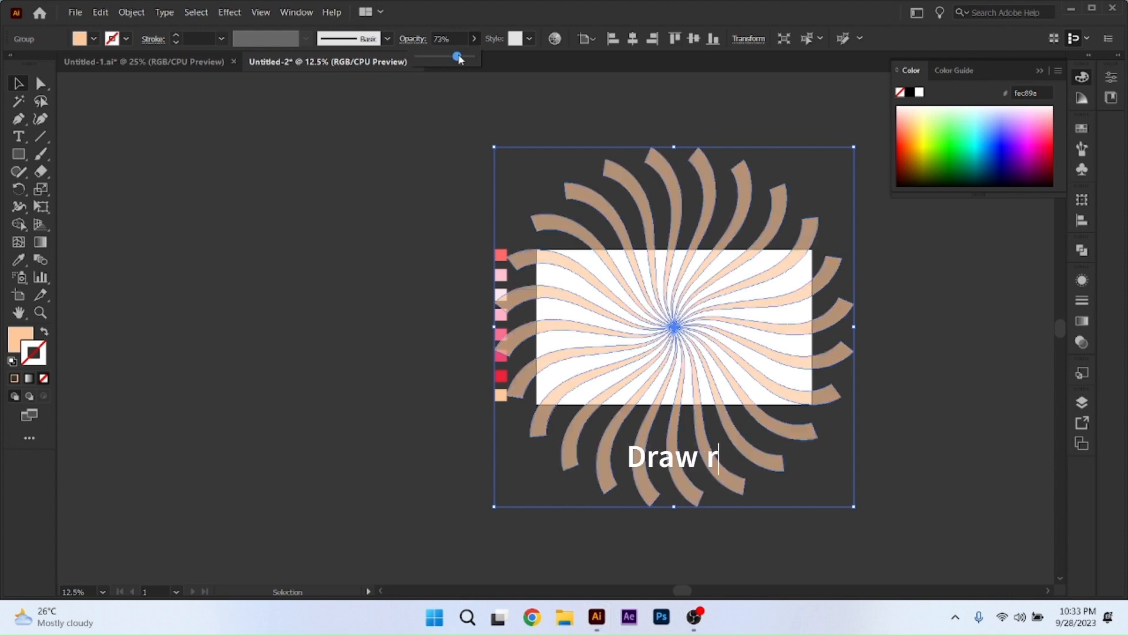
pyautogui.click(908, 266)
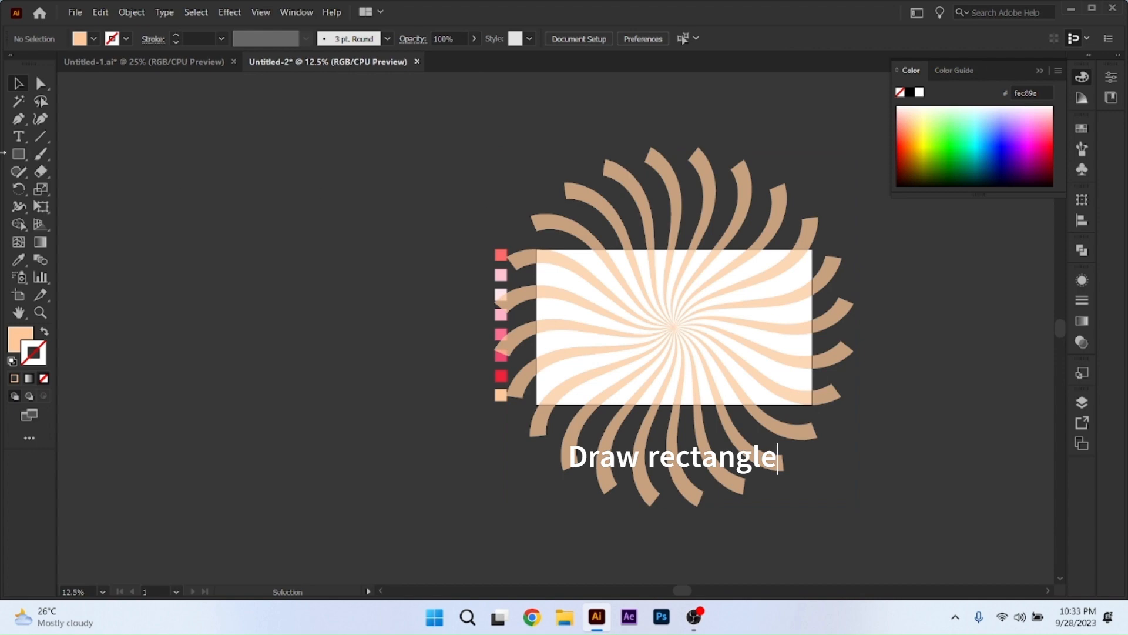
# Draw a rectangle over the swirl that covers the whole artboard from corner to corner.
pyautogui.click(19, 154)
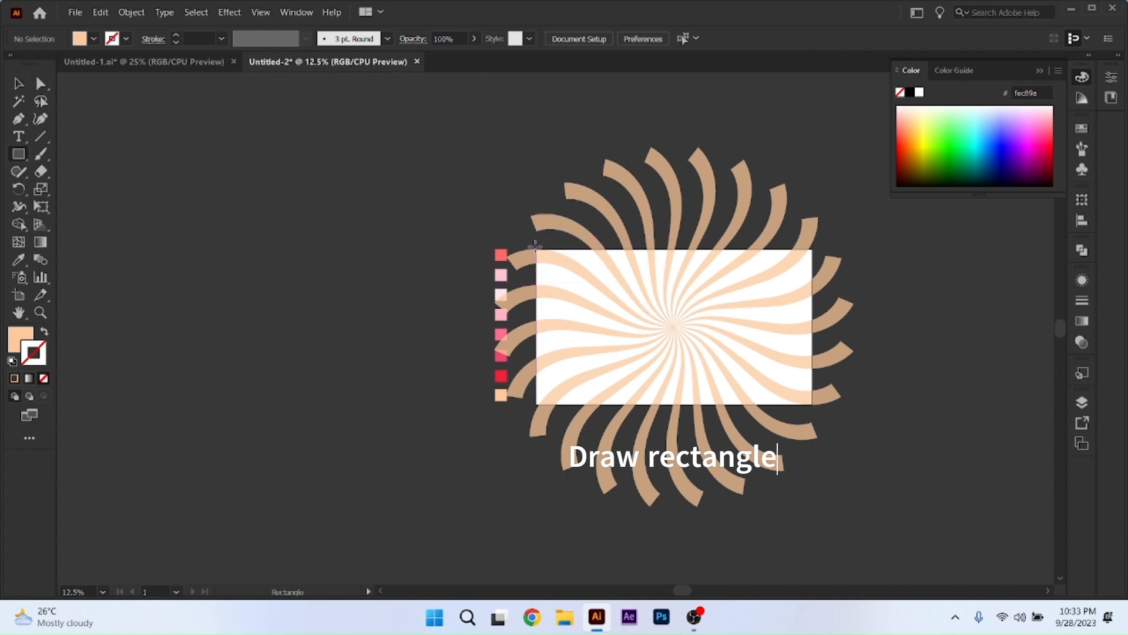
pyautogui.scroll(1, 535, 248)
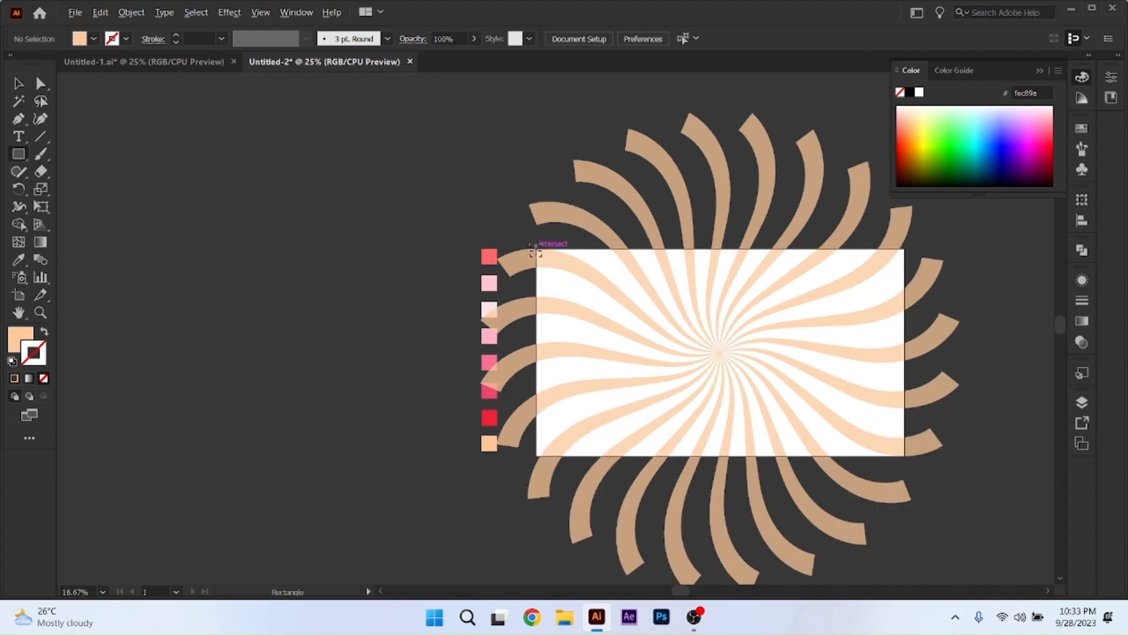
pyautogui.scroll(1, 534, 248)
pyautogui.moveTo(536, 247)
pyautogui.mouseDown()
pyautogui.moveTo(748, 418)
pyautogui.moveTo(1045, 451)
pyautogui.mouseUp()
# Change the fill of the artboard-sized rectangle over the swirl to white.
pyautogui.scroll(-1, 749, 416)
pyautogui.scroll(-3, 750, 416)
pyautogui.scroll(-1, 964, 448)
pyautogui.click(94, 39)
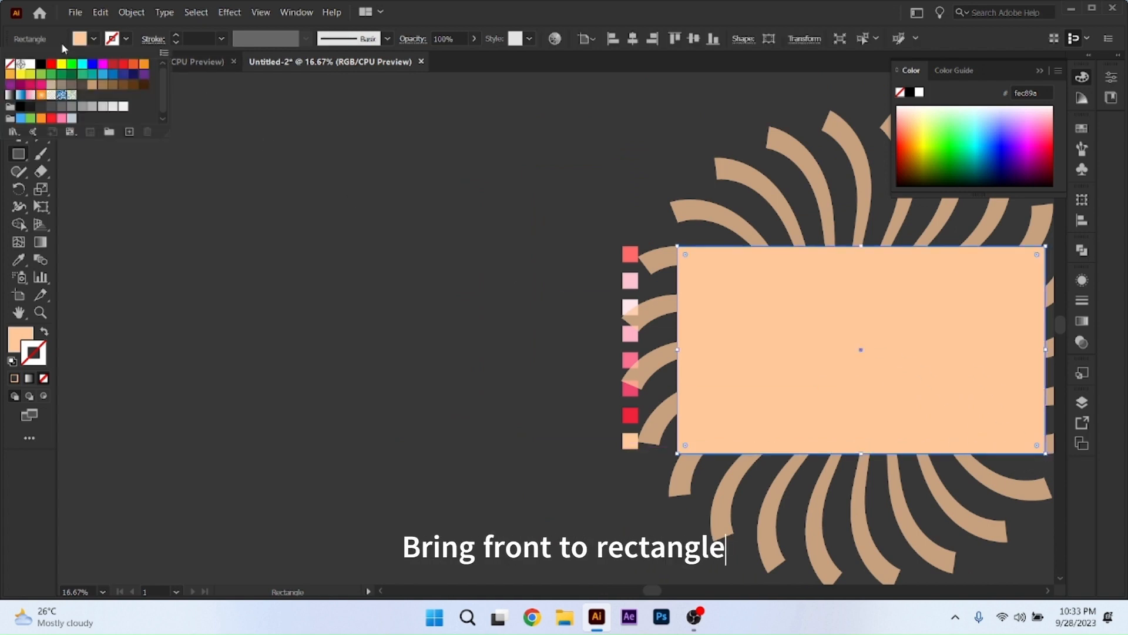
pyautogui.click(30, 64)
pyautogui.press('Escape')
pyautogui.press('v')
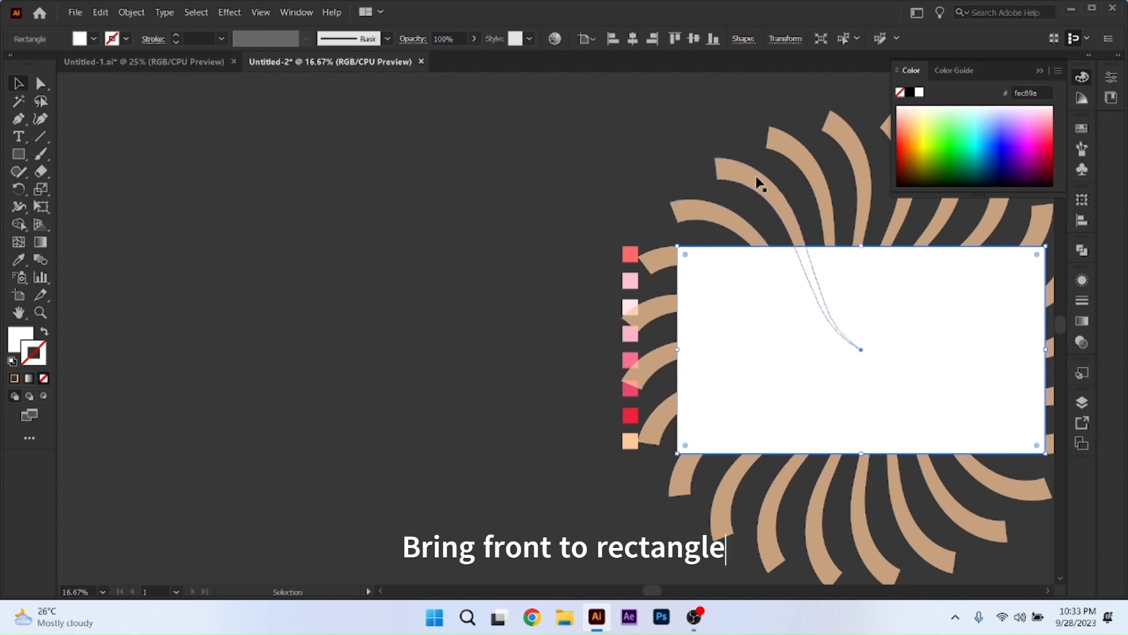
# Select the swirl group together with the white rectangle, make a clipping mask from them, and deselect the result.
pyautogui.moveTo(724, 129); pyautogui.dragTo(804, 310)
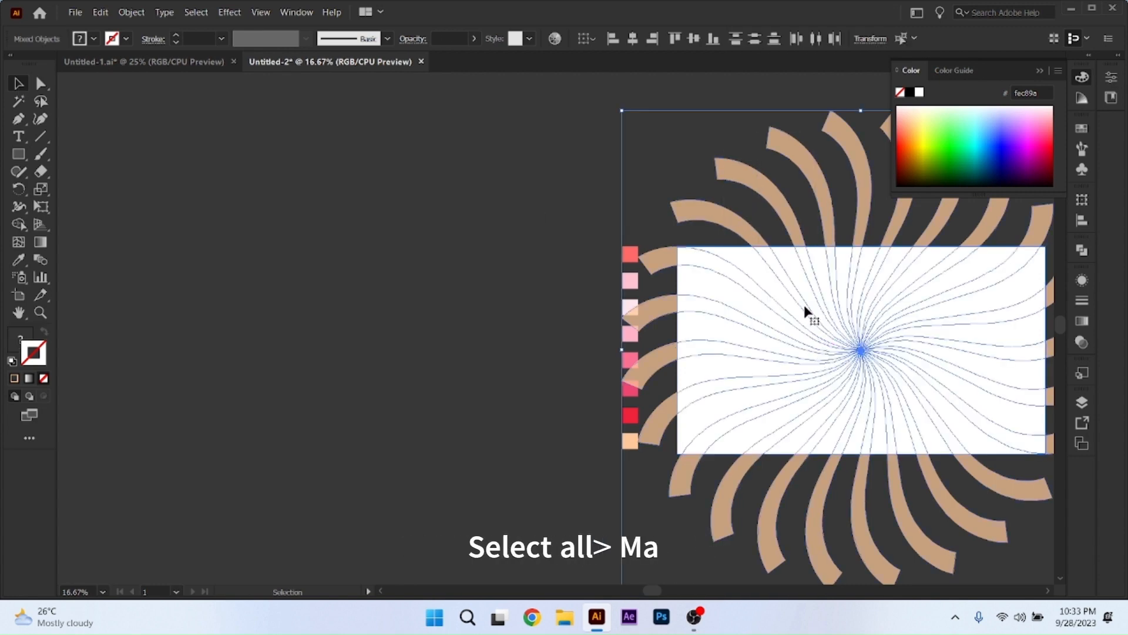
pyautogui.rightClick(805, 307)
pyautogui.click(871, 433)
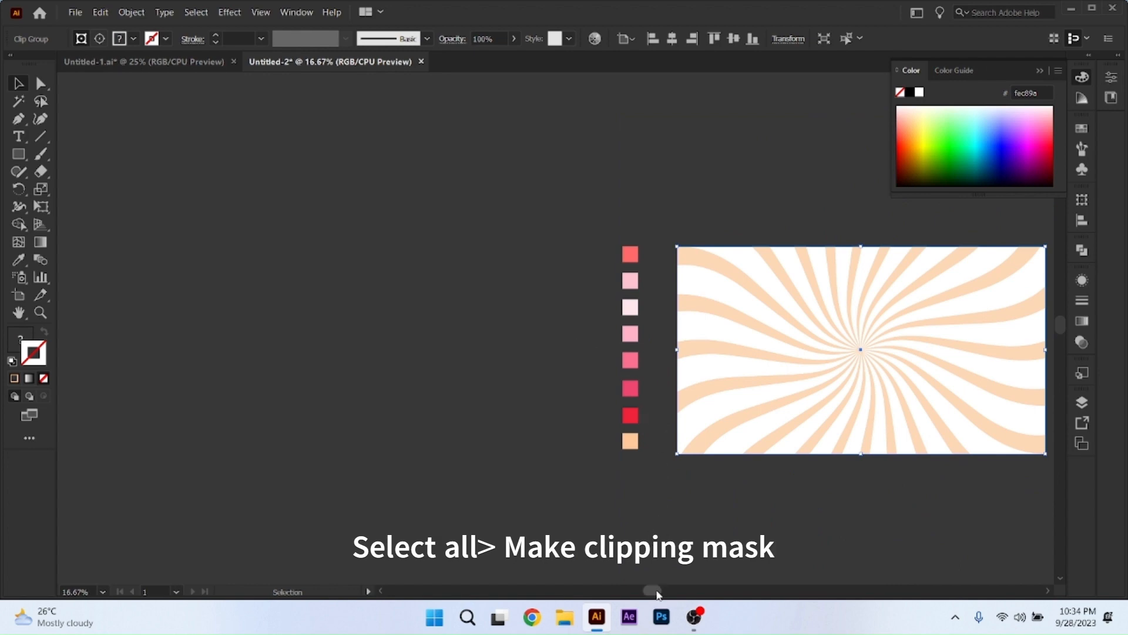
pyautogui.moveTo(657, 590); pyautogui.dragTo(703, 587)
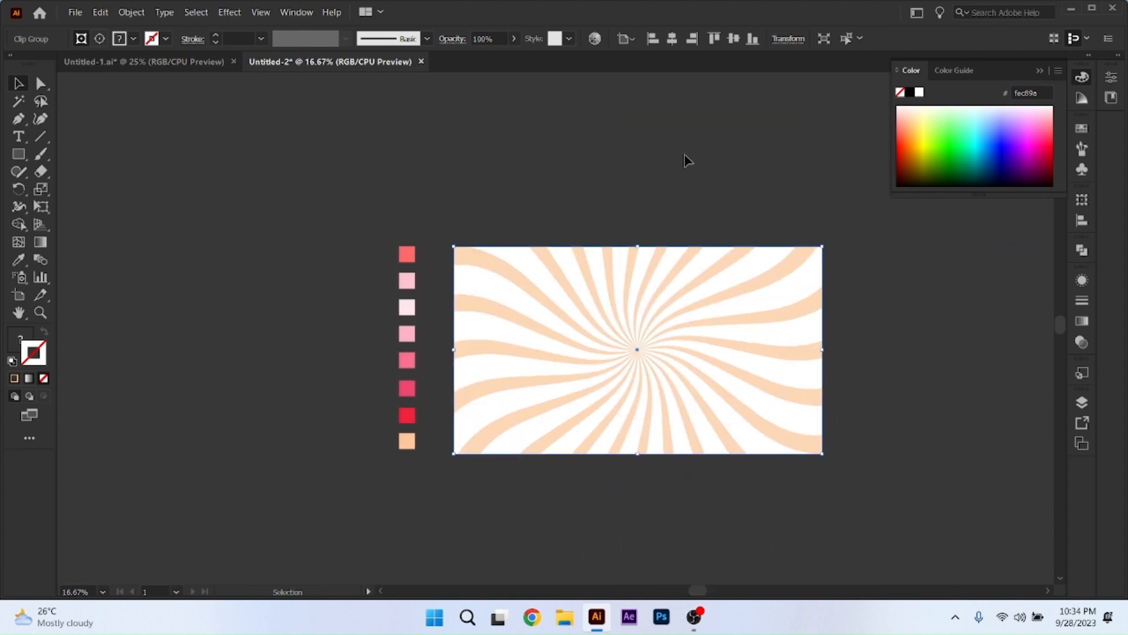
pyautogui.click(492, 165)
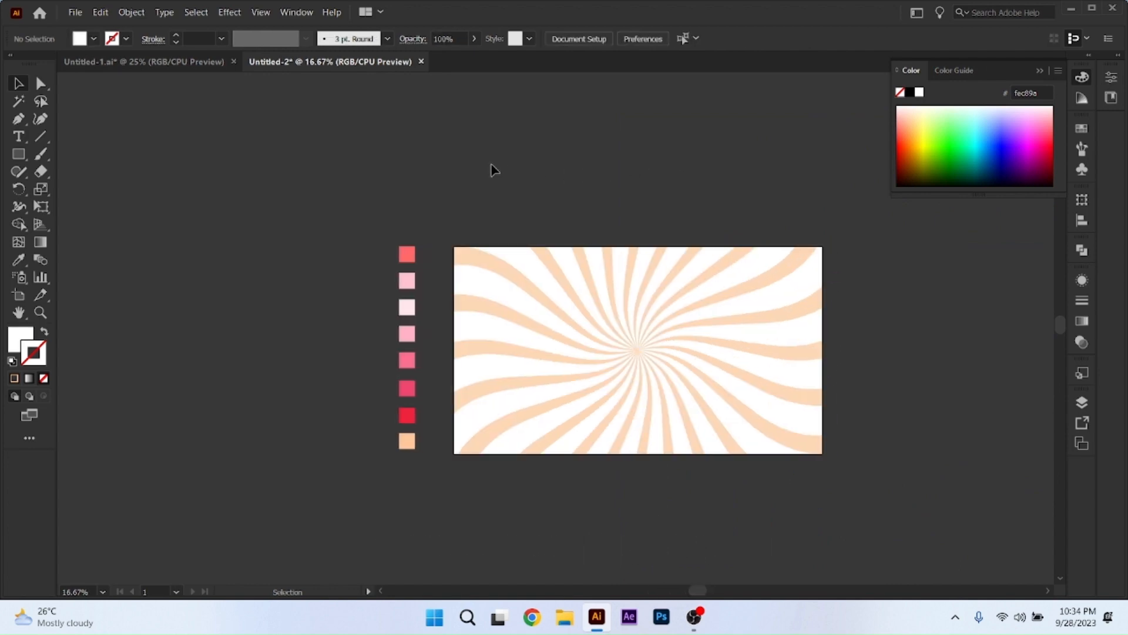
# Lower the opacity of the clipped swirl background to 52% and deselect it.
pyautogui.click(628, 269)
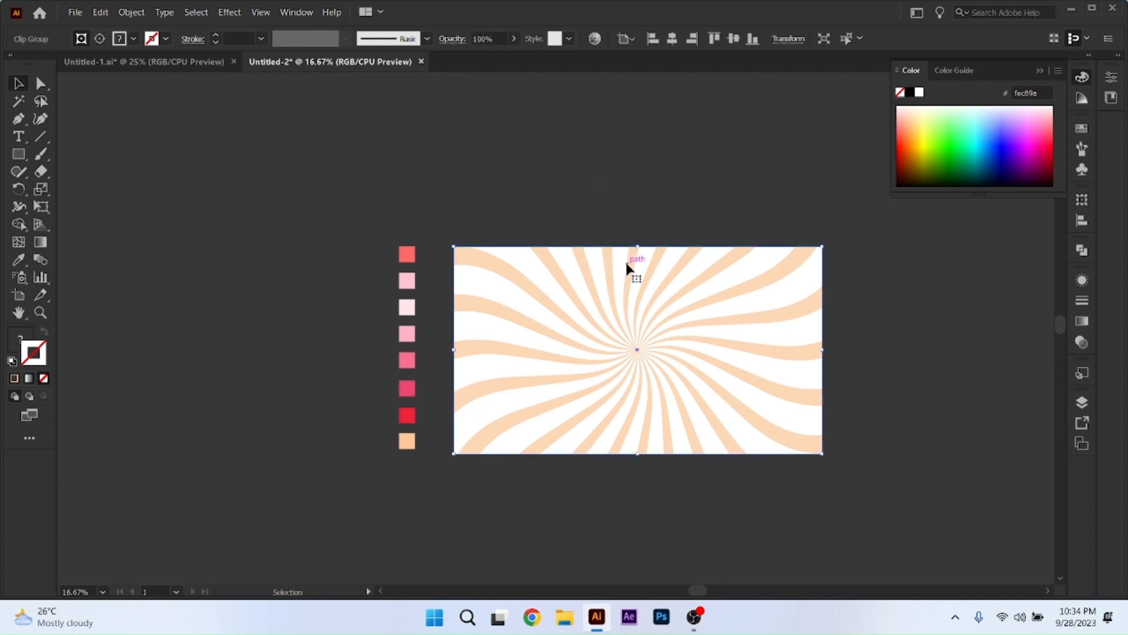
pyautogui.click(515, 39)
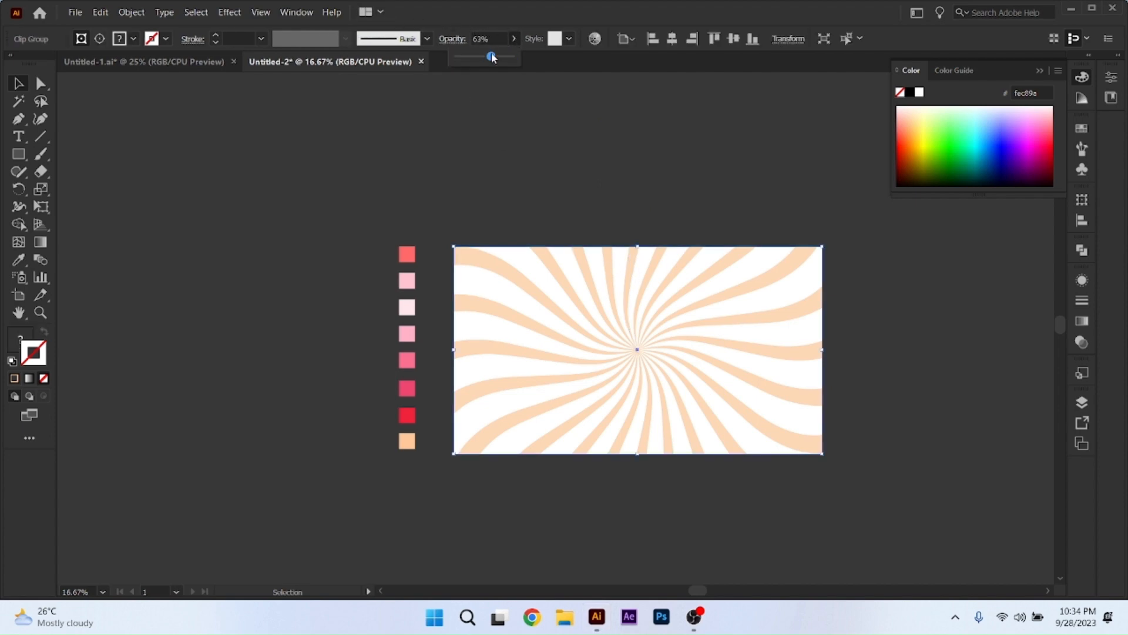
pyautogui.moveTo(493, 57); pyautogui.dragTo(485, 61)
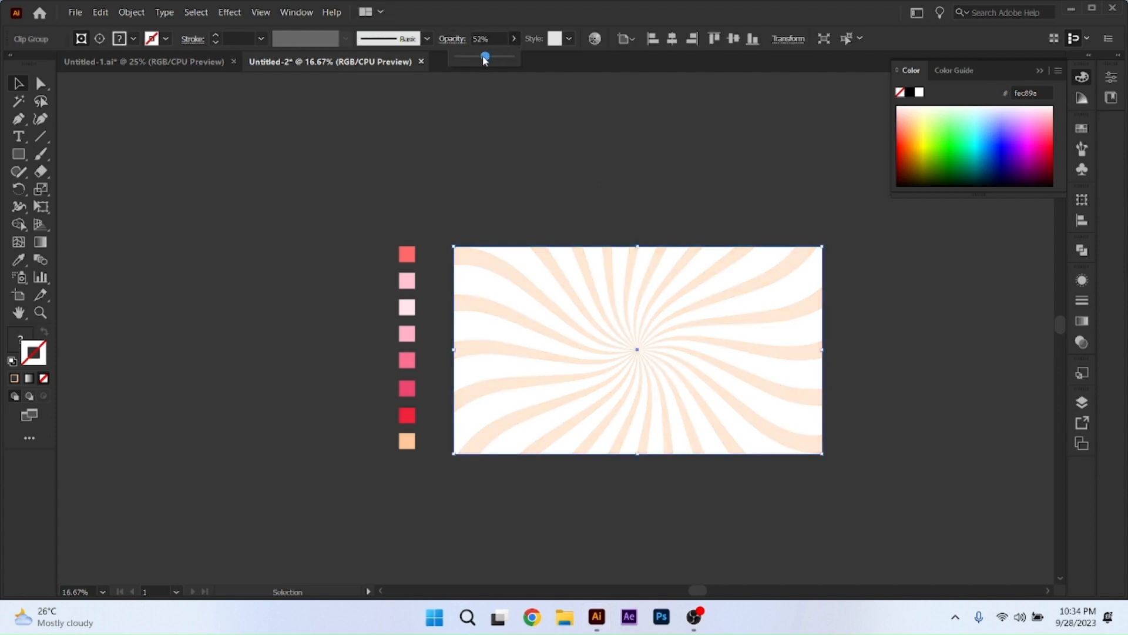
pyautogui.click(657, 163)
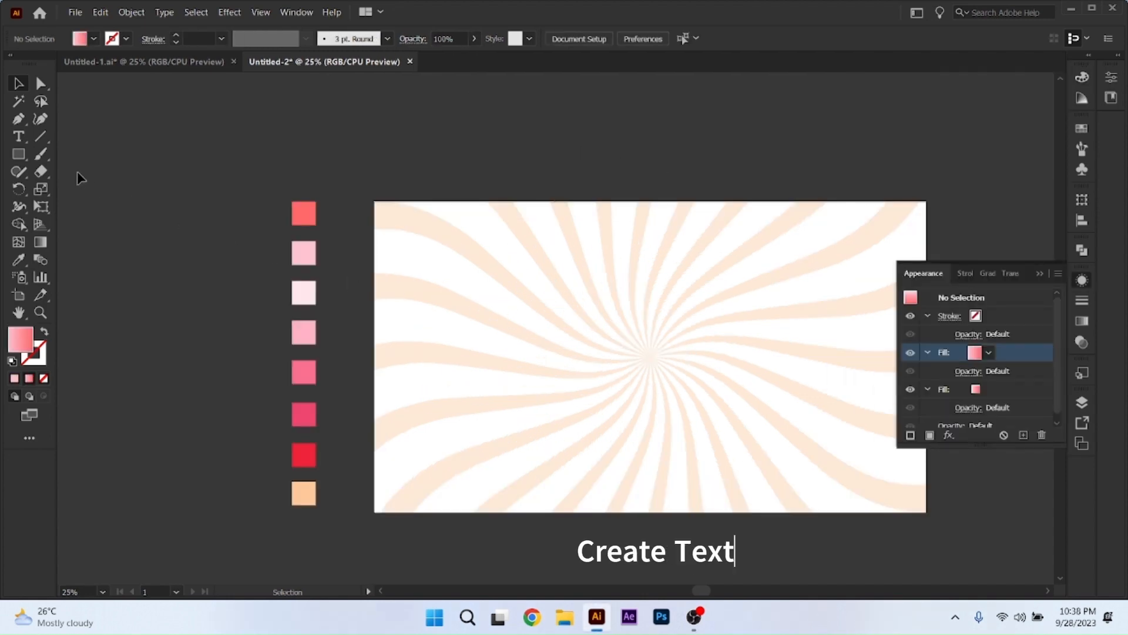
# Add the point text "Feelings" in the Feelin Sweet font at 12 pt near the middle of the artboard.
pyautogui.press('t')
pyautogui.click(579, 363)
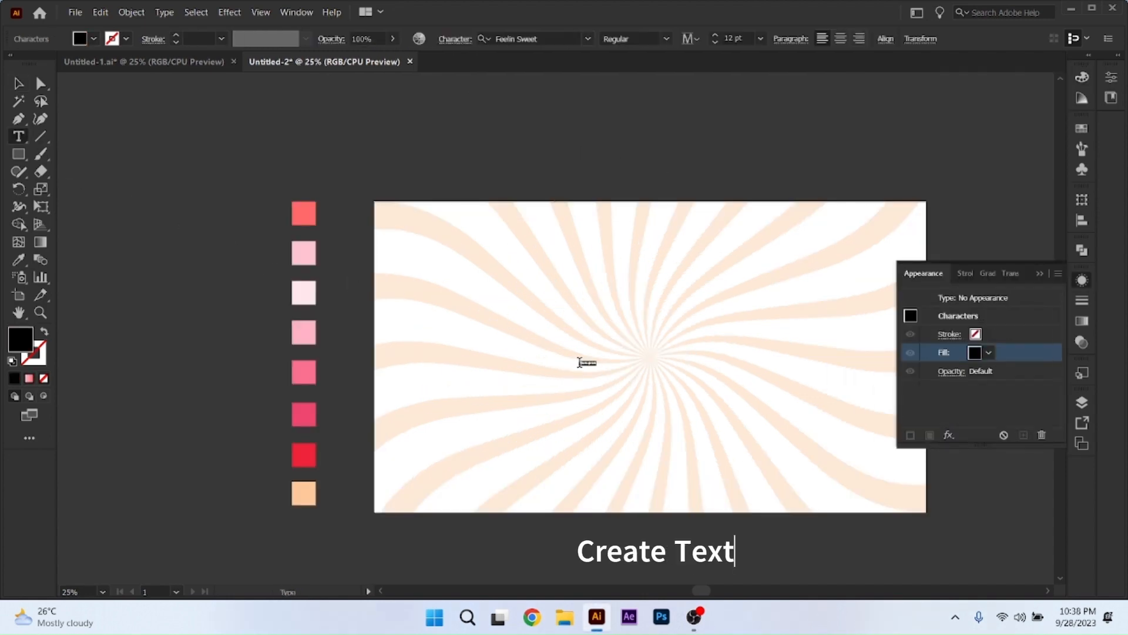
pyautogui.press('BackSpace')
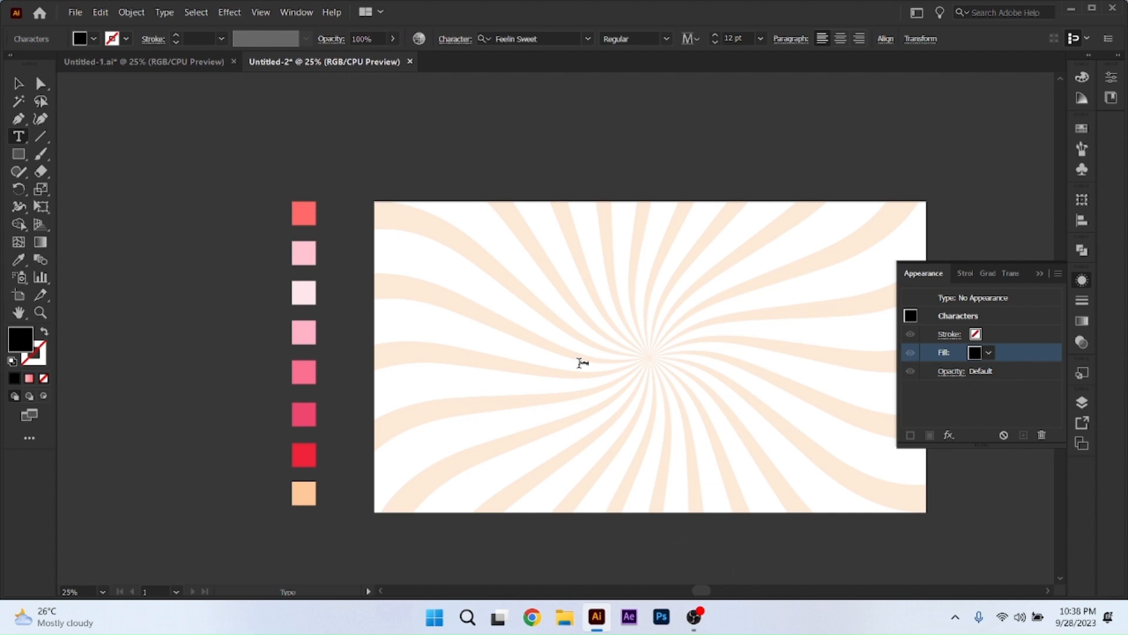
pyautogui.click(19, 83)
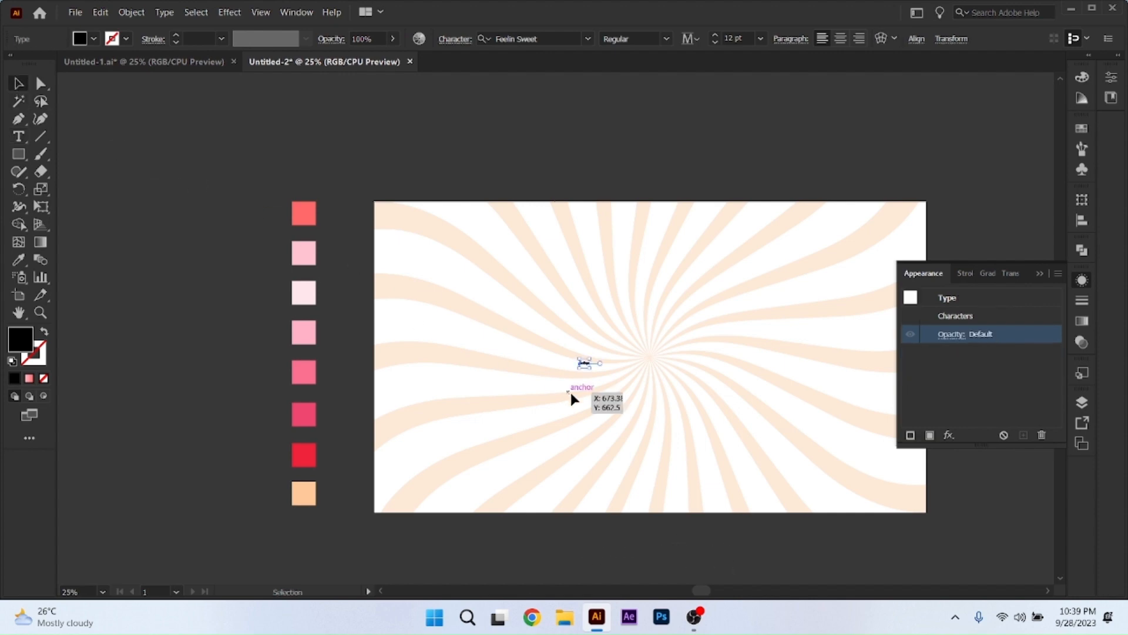
# Scale the "Feelings" text up to about 465 pt and centre it horizontally and vertically on the artboard.
pyautogui.moveTo(585, 368); pyautogui.dragTo(921, 572)
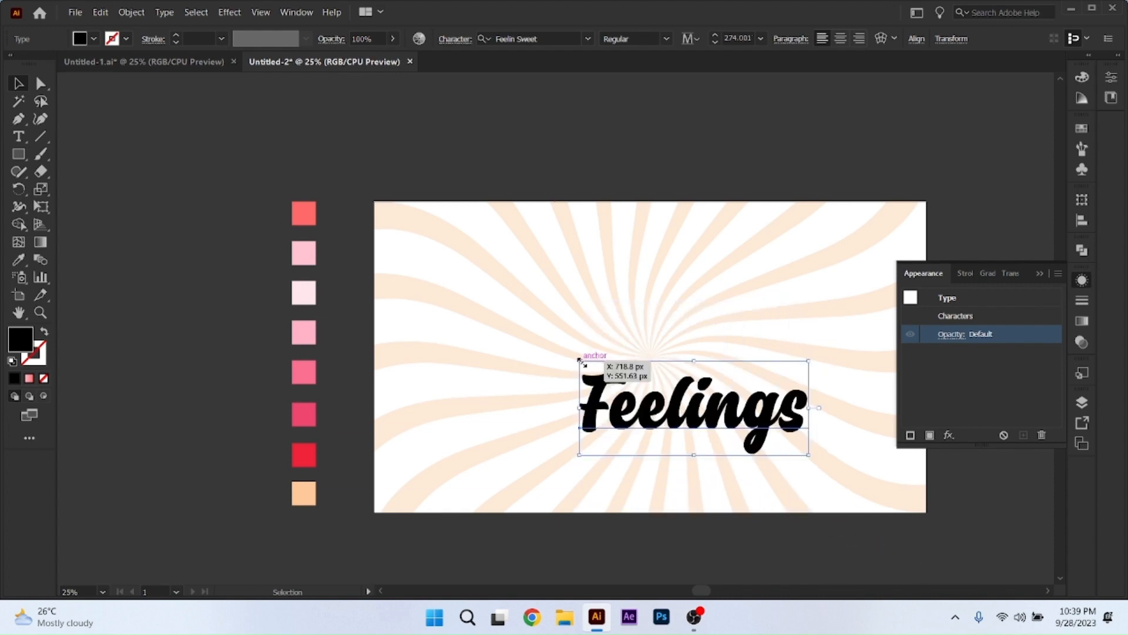
pyautogui.moveTo(580, 360); pyautogui.dragTo(416, 282)
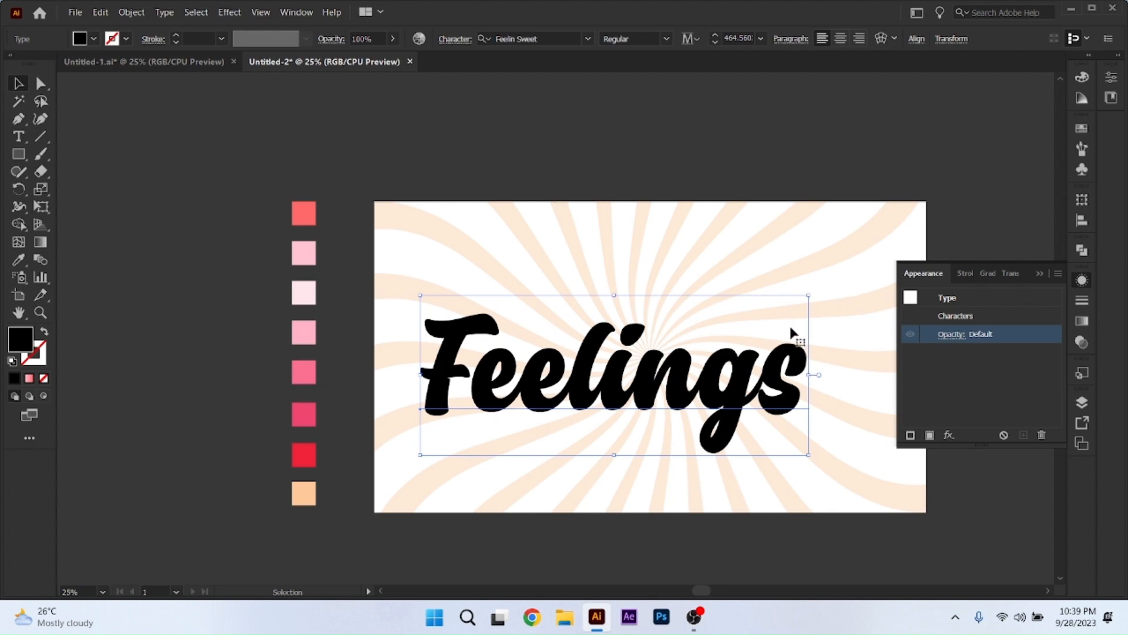
pyautogui.click(917, 39)
pyautogui.click(795, 81)
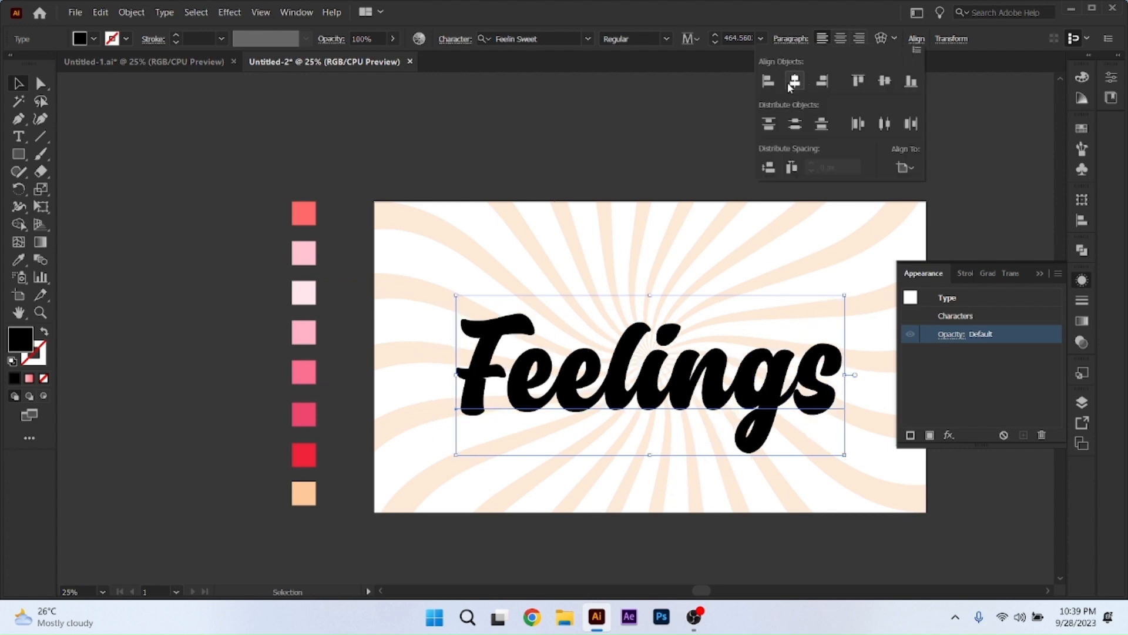
pyautogui.click(884, 81)
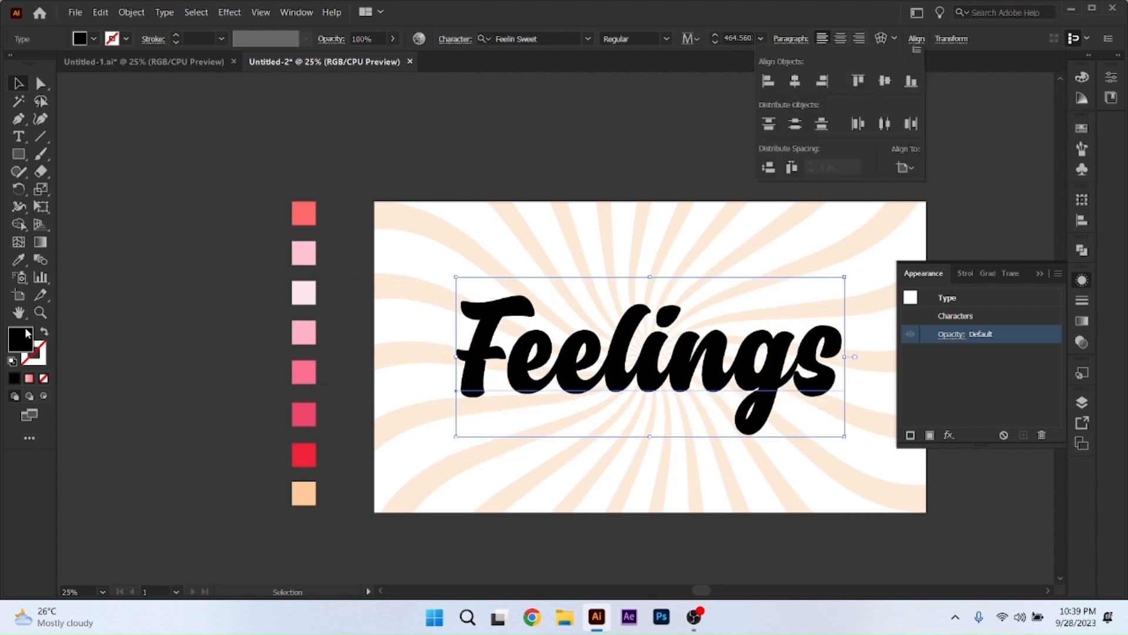
# Remove the original black fill from the "Feelings" text and add a new fill to its appearance.
pyautogui.click(26, 351)
pyautogui.click(43, 379)
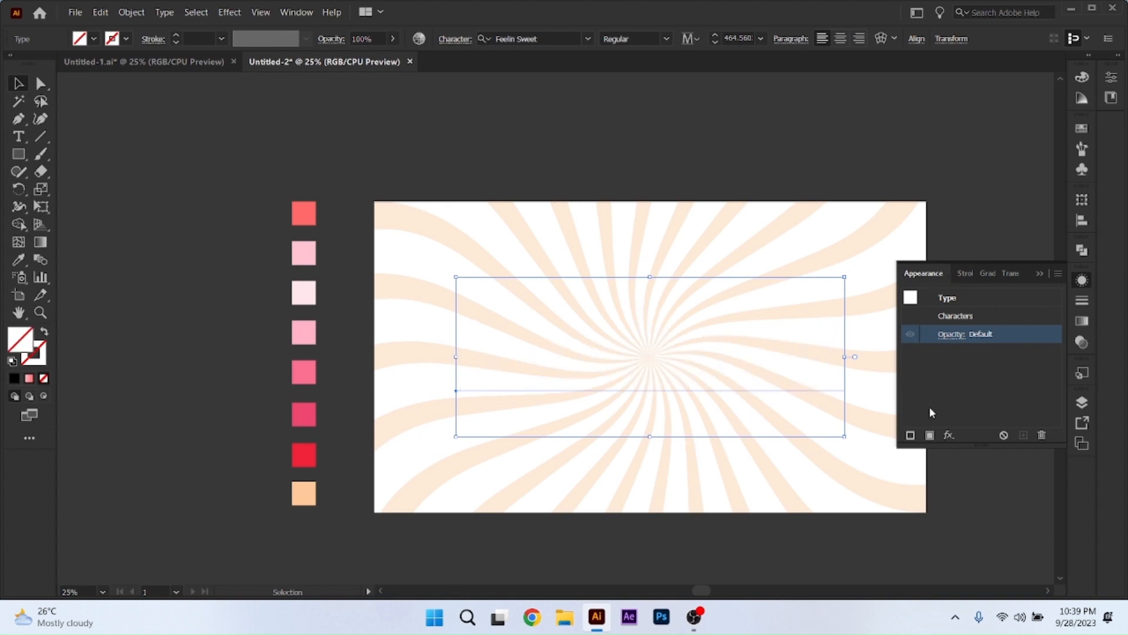
pyautogui.click(1078, 280)
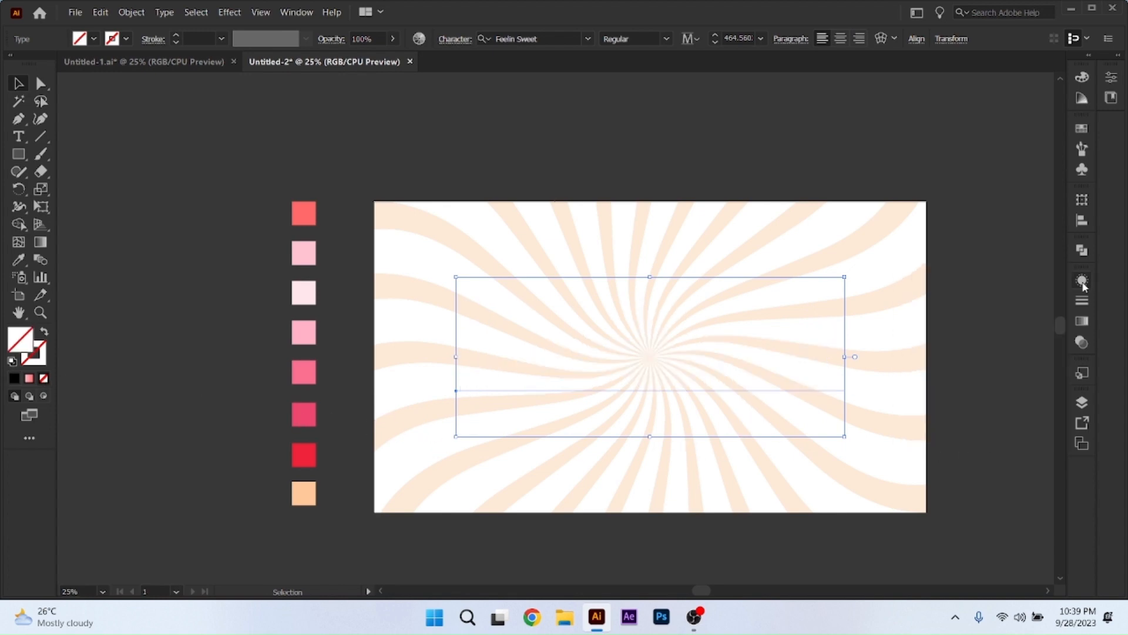
pyautogui.click(1080, 281)
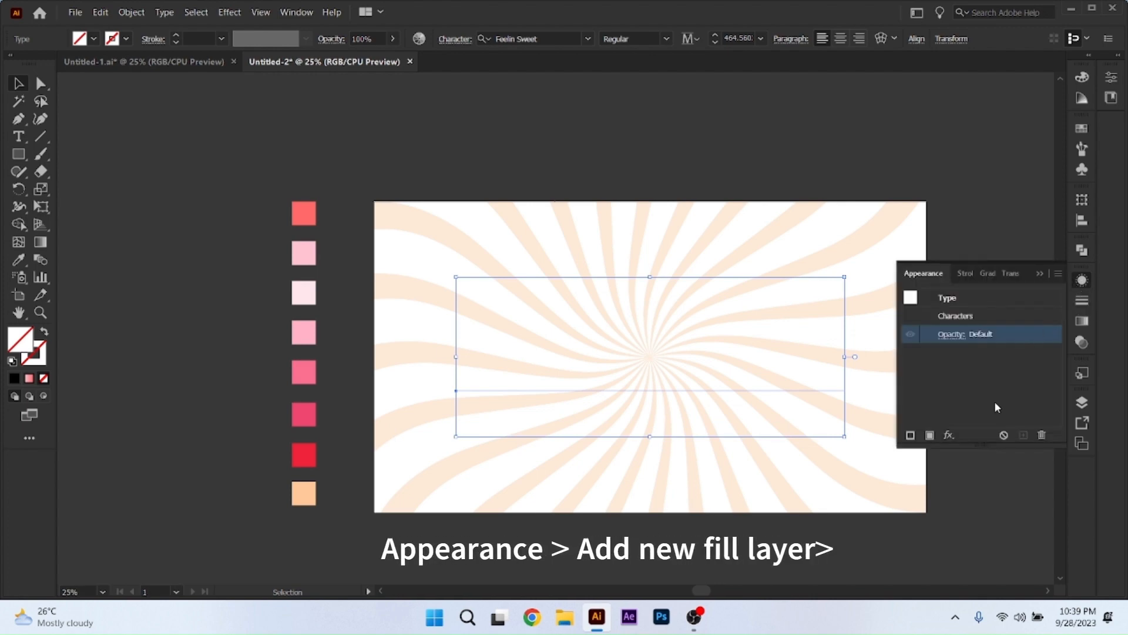
pyautogui.click(930, 436)
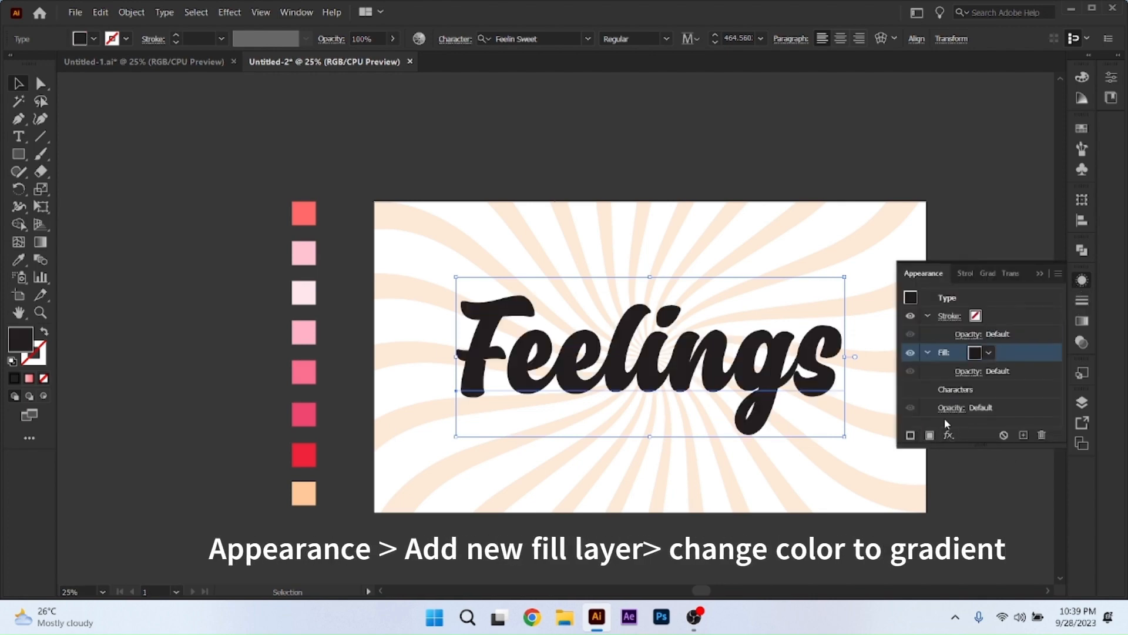
# Apply the White, Black gradient to the text's new fill and set the gradient angle to -90°.
pyautogui.click(989, 352)
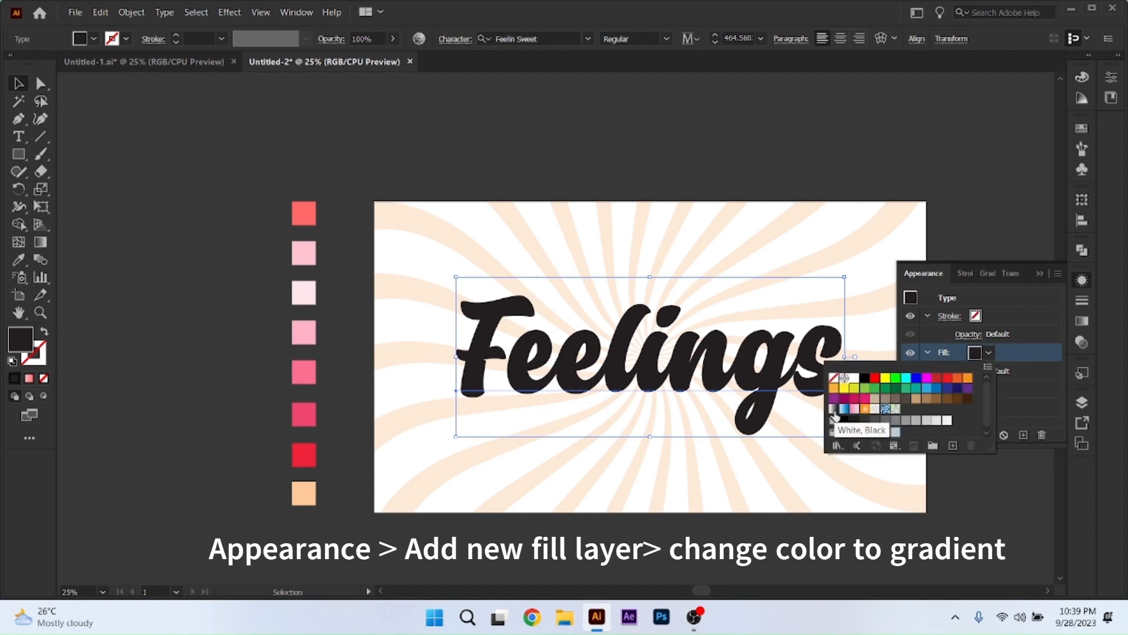
pyautogui.click(834, 413)
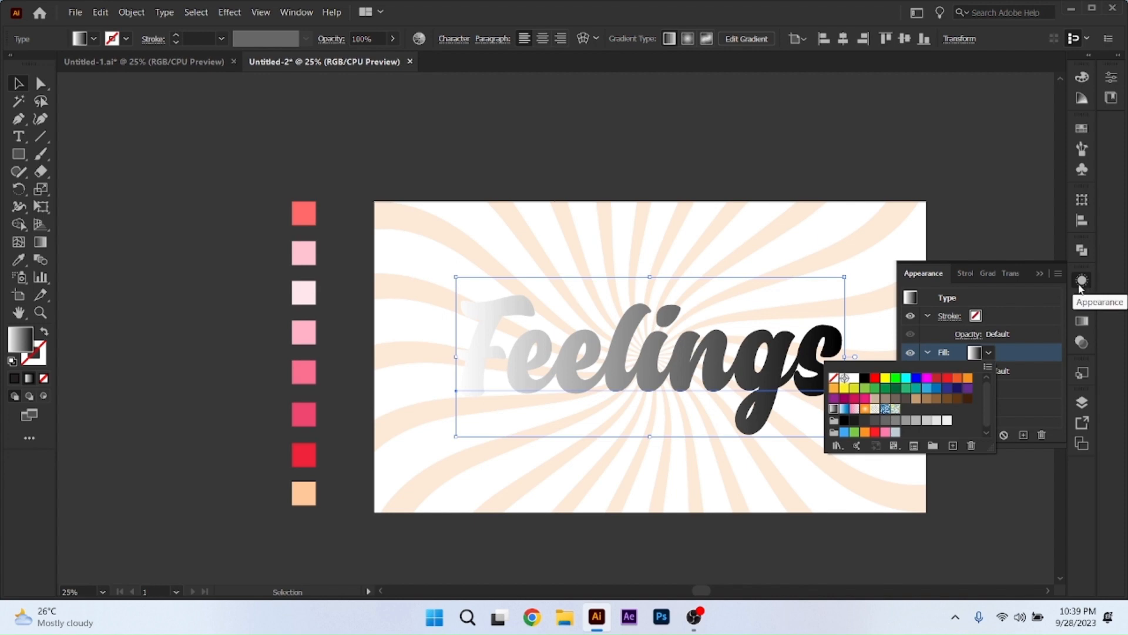
pyautogui.click(1081, 327)
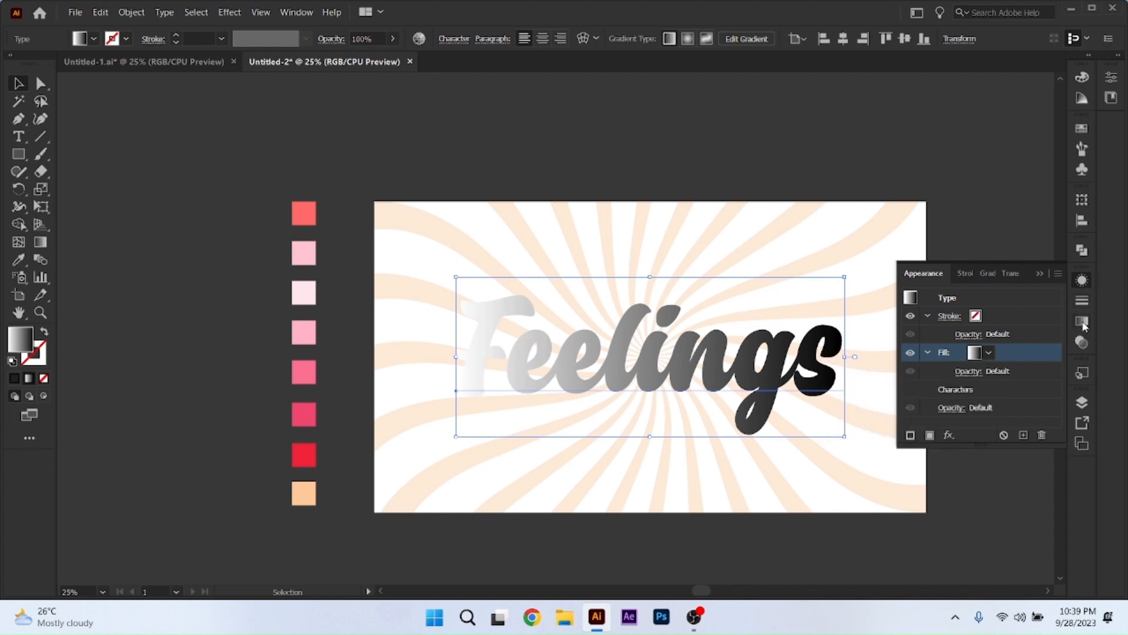
pyautogui.click(1084, 325)
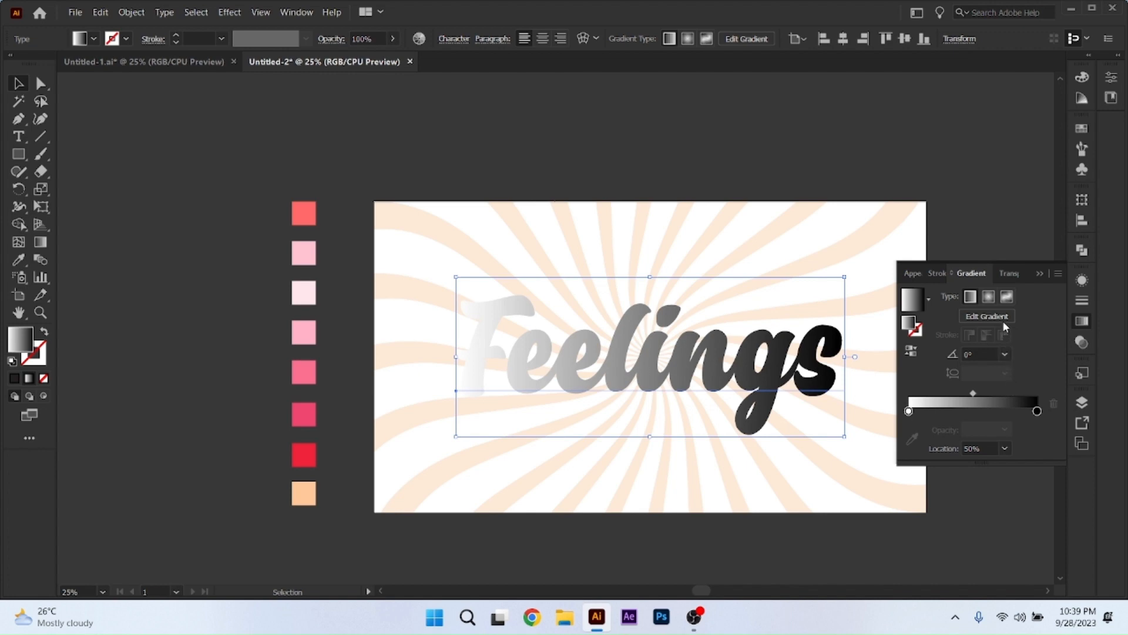
pyautogui.click(1005, 355)
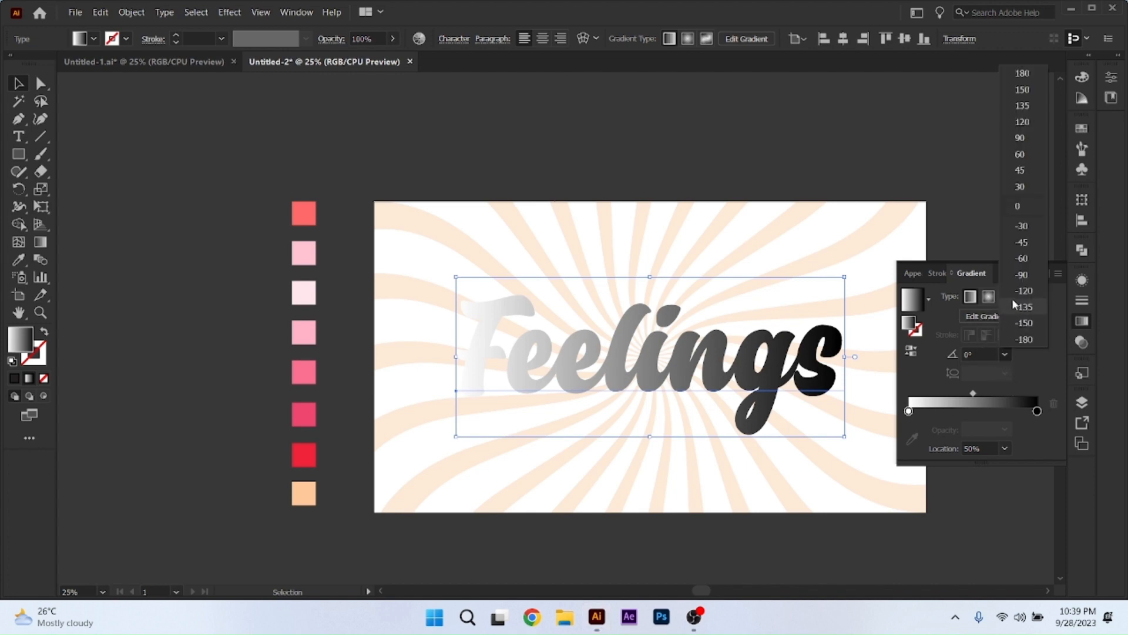
pyautogui.click(1023, 275)
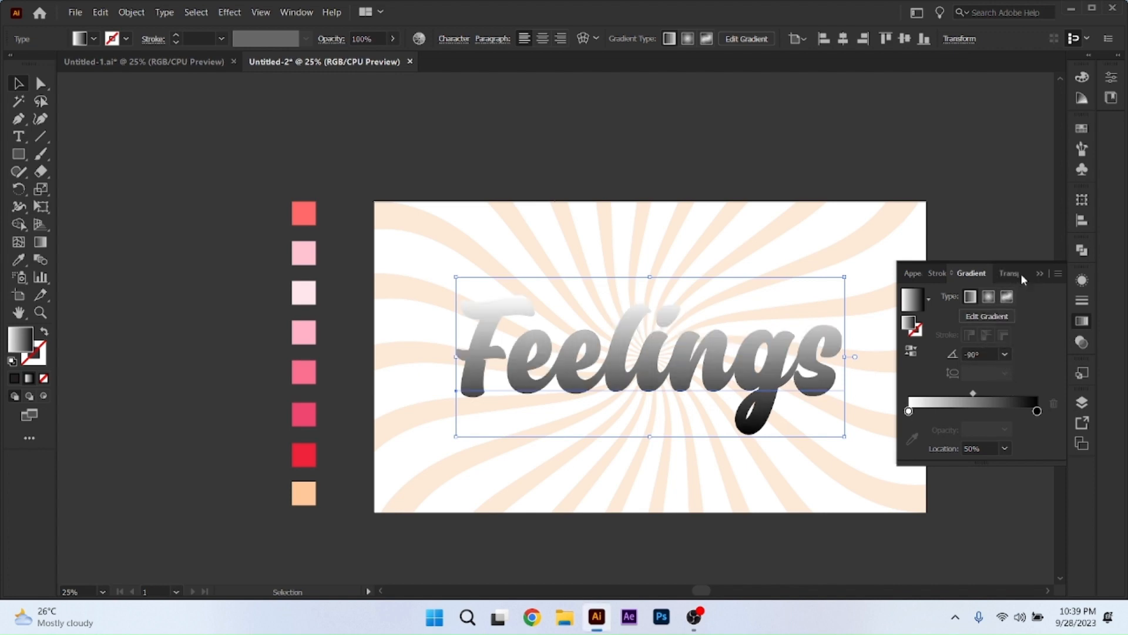
# Recolour the gradient's black stop with the light pink swatch and its white stop with the coral swatch, and reverse the gradient.
pyautogui.click(1038, 410)
pyautogui.click(912, 438)
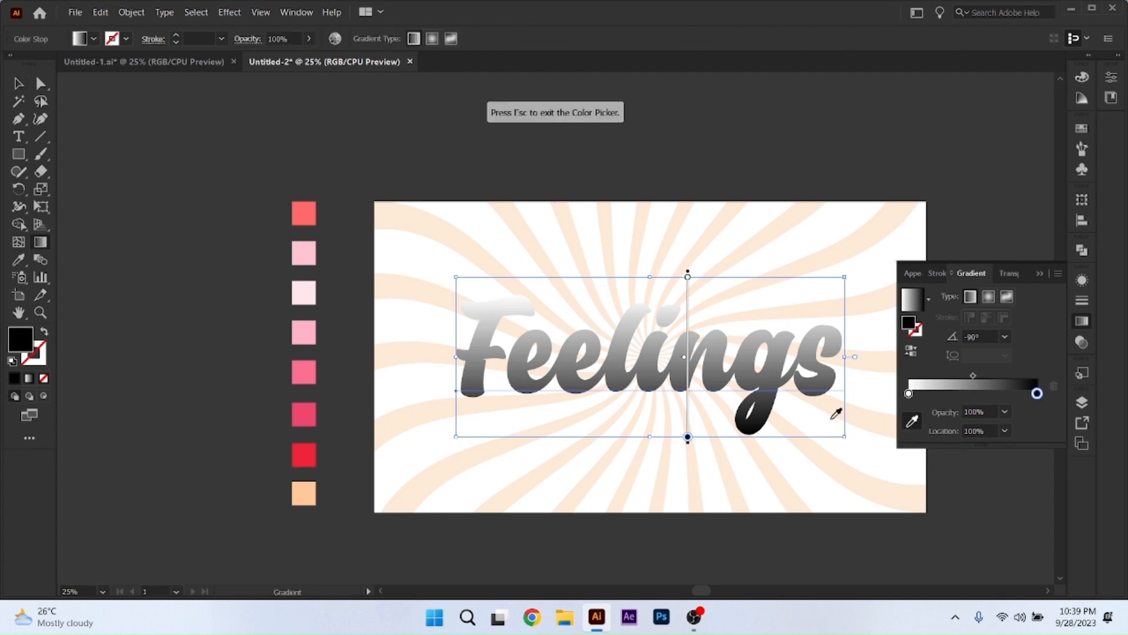
pyautogui.click(304, 253)
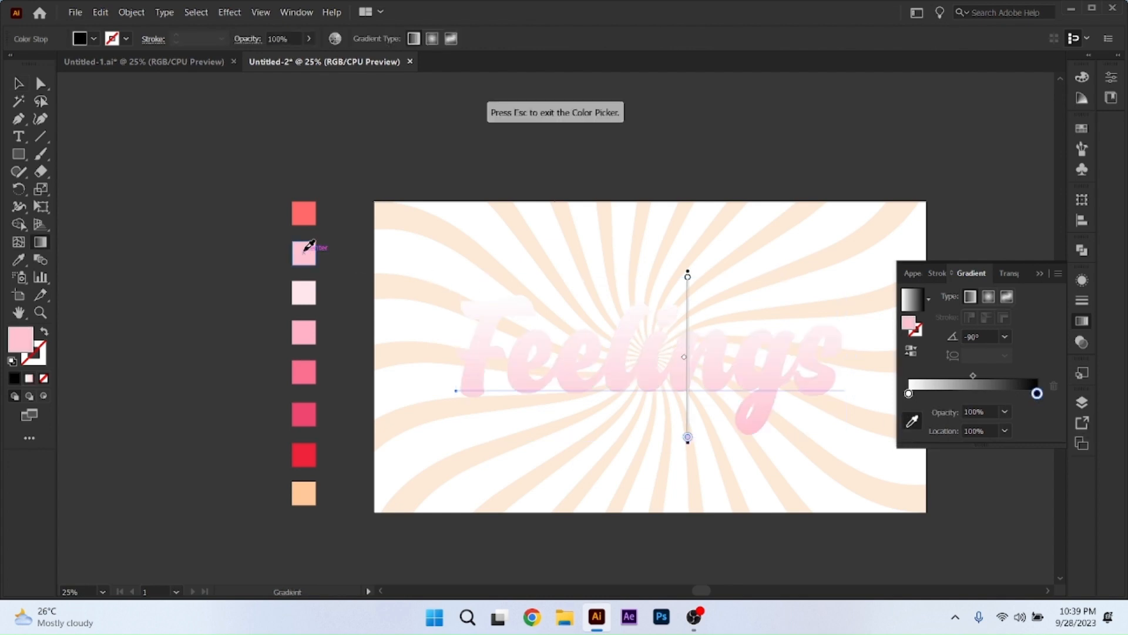
pyautogui.click(909, 393)
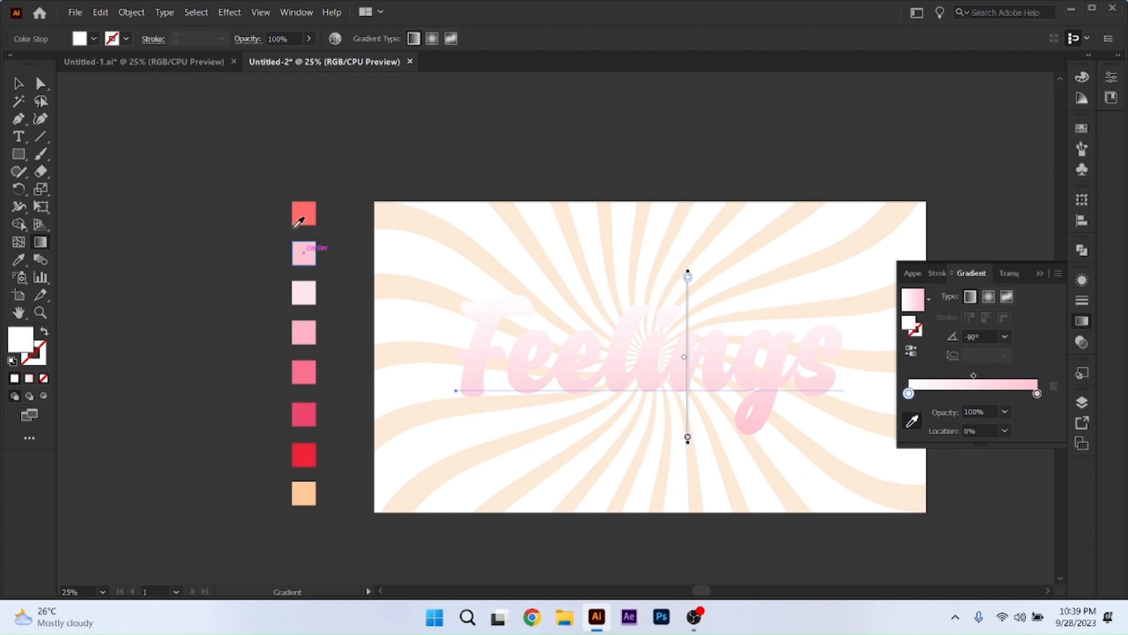
pyautogui.click(302, 215)
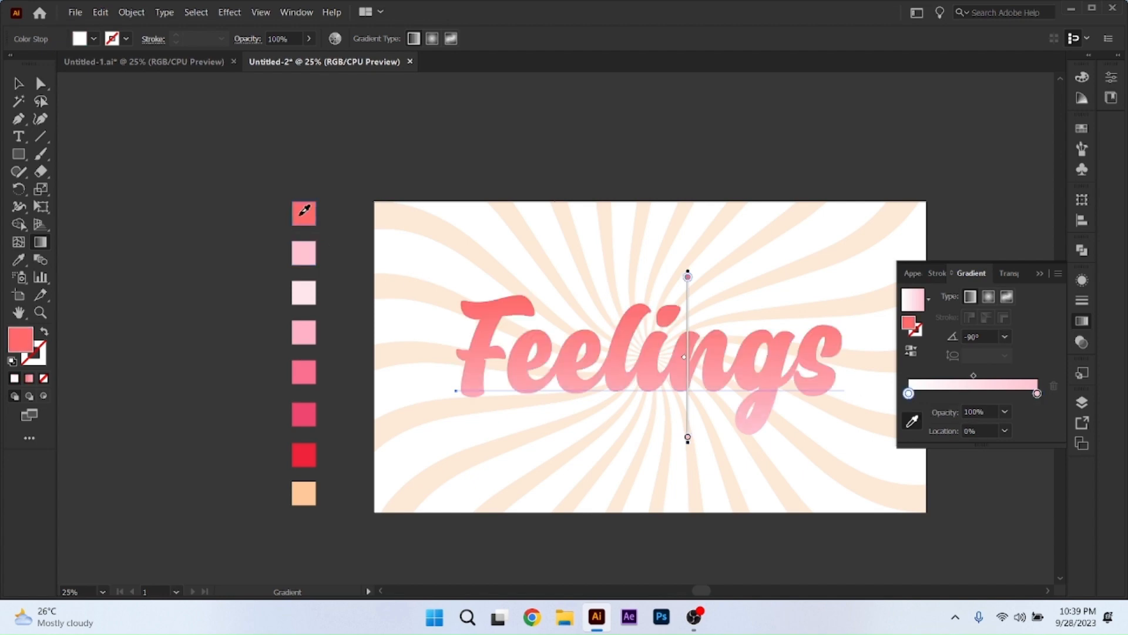
pyautogui.click(912, 355)
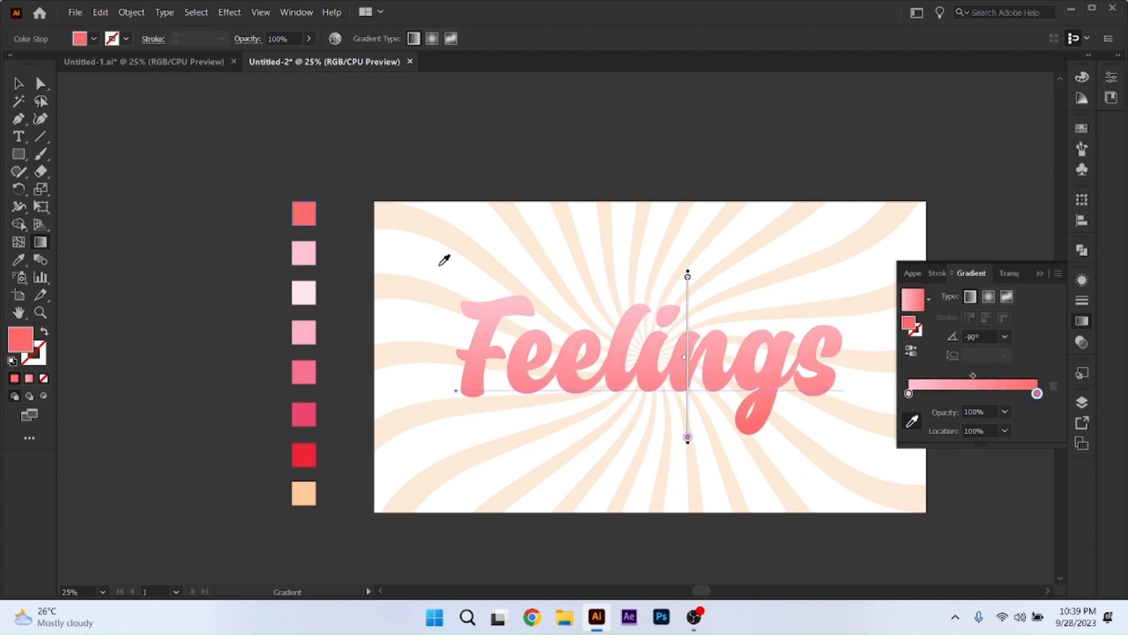
# Duplicate the pink-to-coral gradient fill in the appearance of the "Feelings" text.
pyautogui.click(18, 86)
pyautogui.click(802, 422)
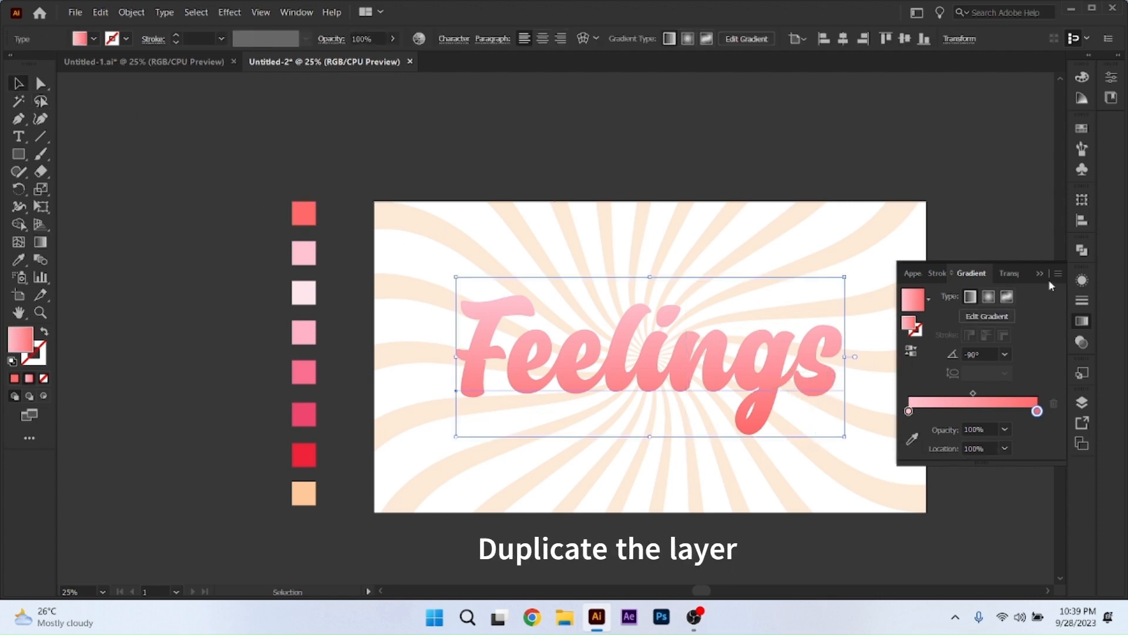
pyautogui.click(1082, 281)
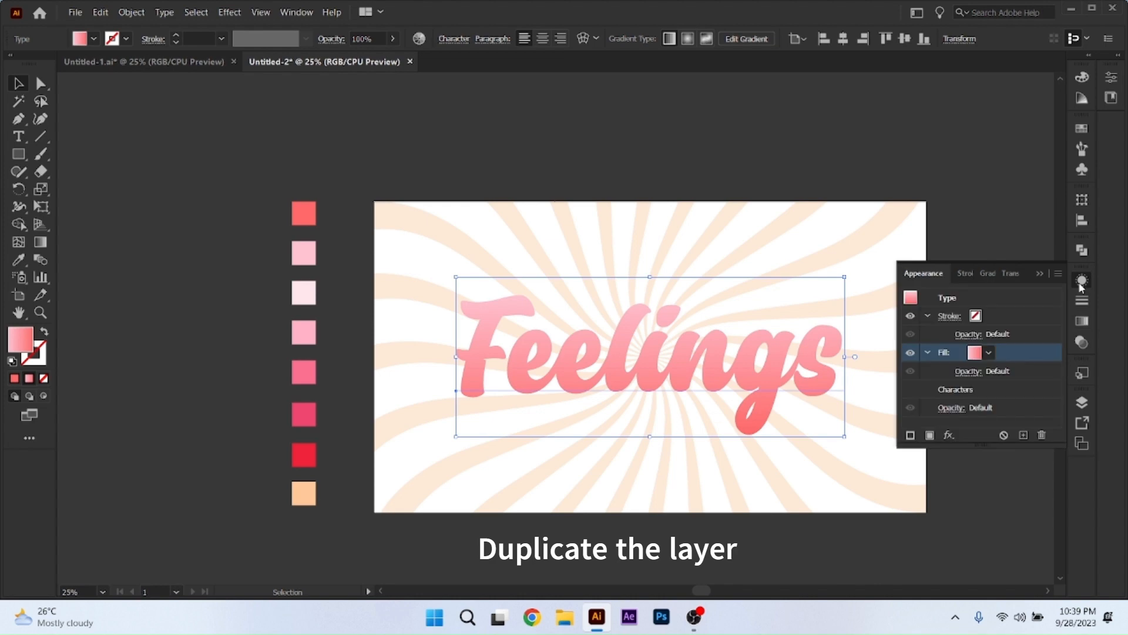
pyautogui.click(1023, 435)
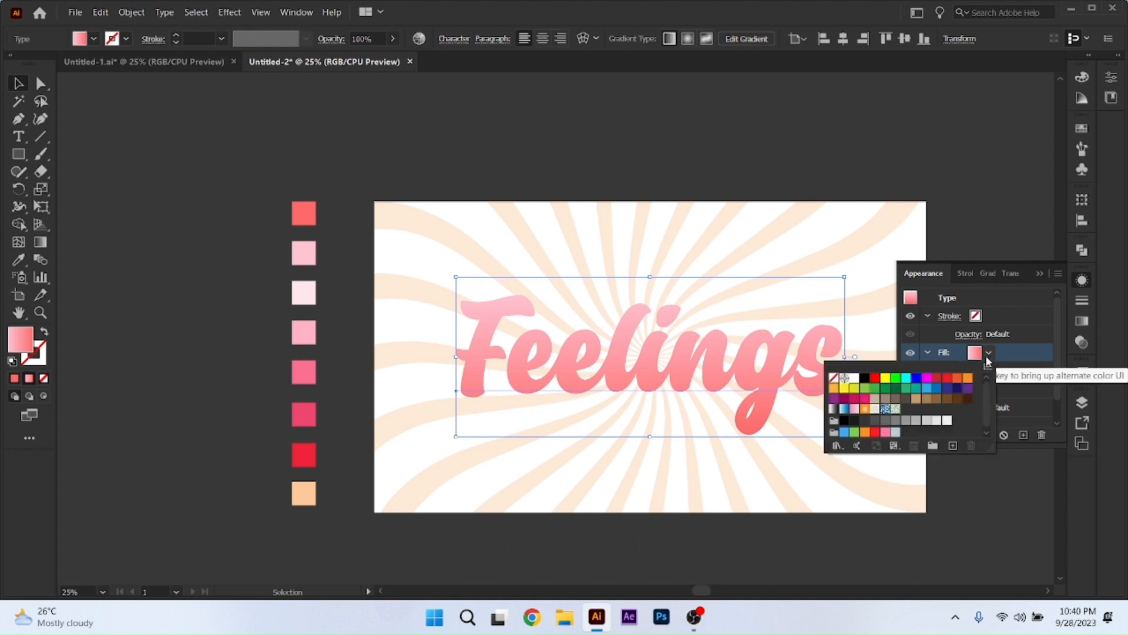
# Change the upper gradient fill of the "Feelings" text to white.
pyautogui.click(855, 384)
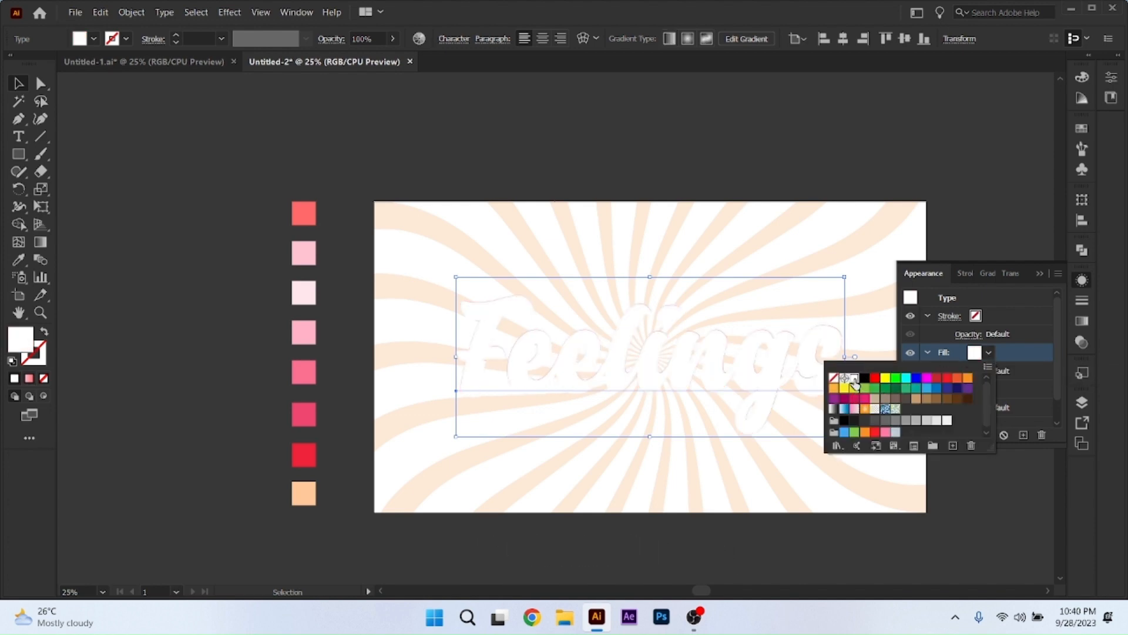
pyautogui.press('i')
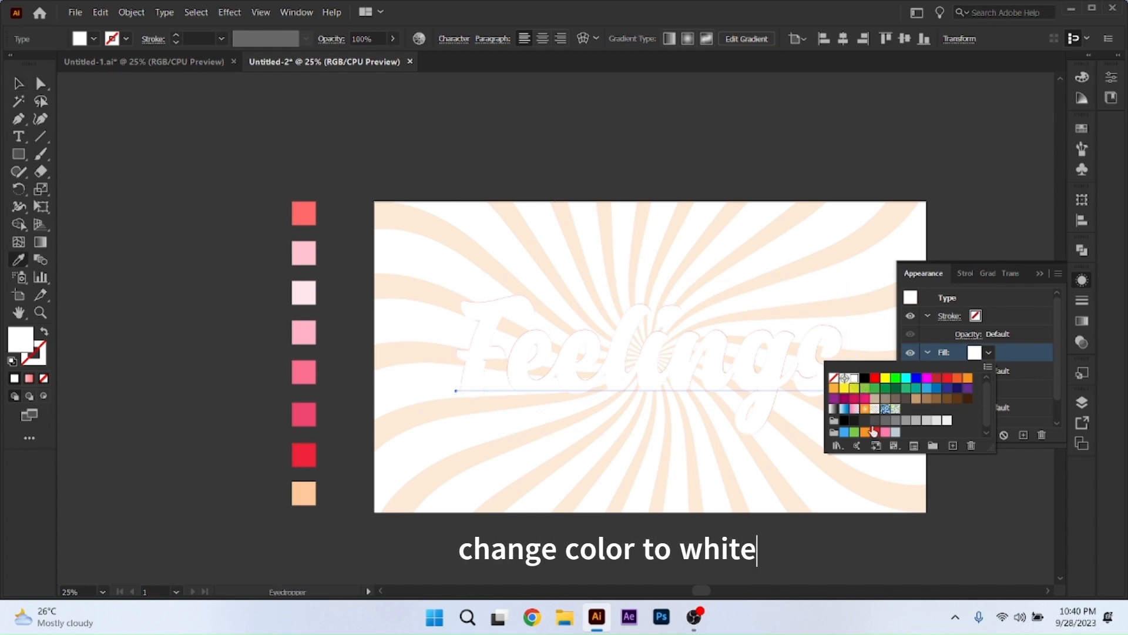
pyautogui.click(1022, 385)
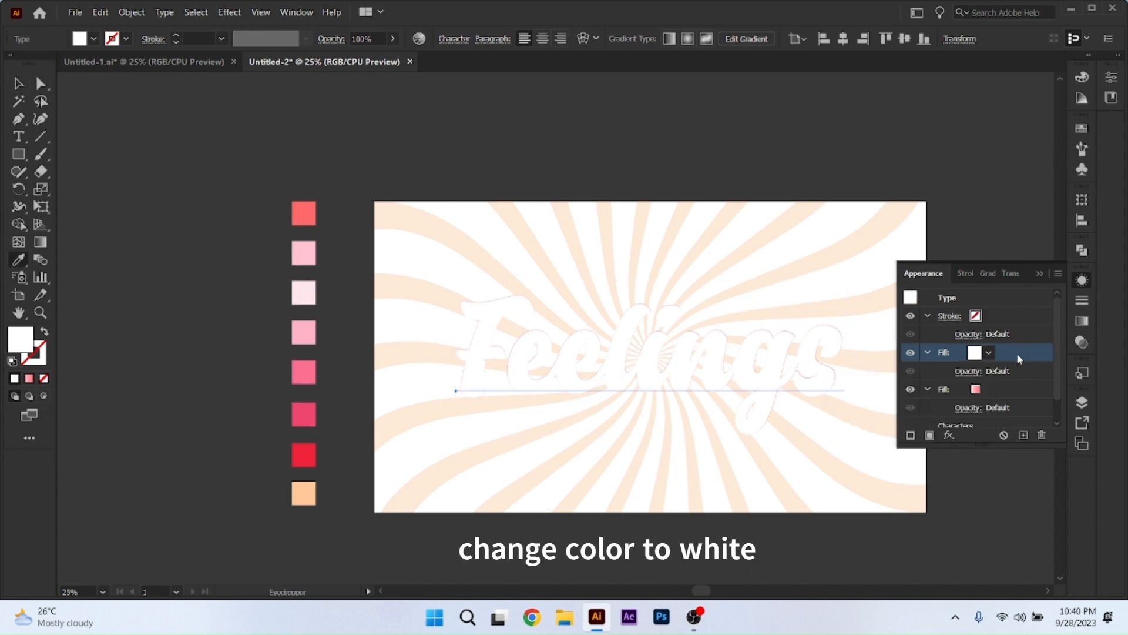
# Apply an Offset Path effect to the white fill with a -4 px offset and Round joins.
pyautogui.click(949, 435)
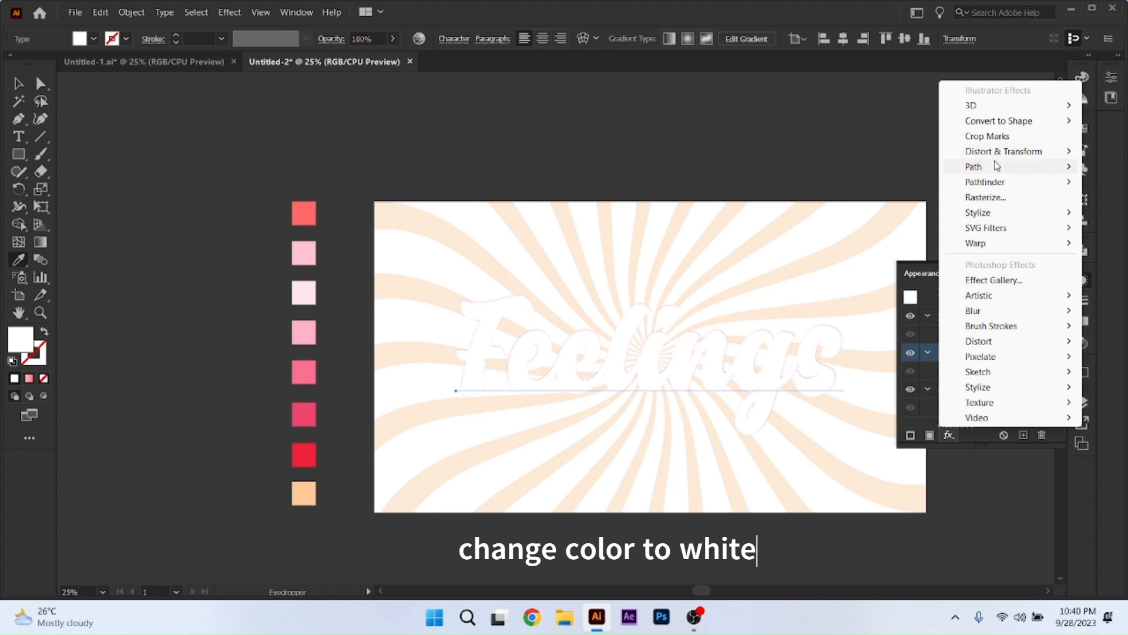
pyautogui.moveTo(977, 168)
pyautogui.click(851, 169)
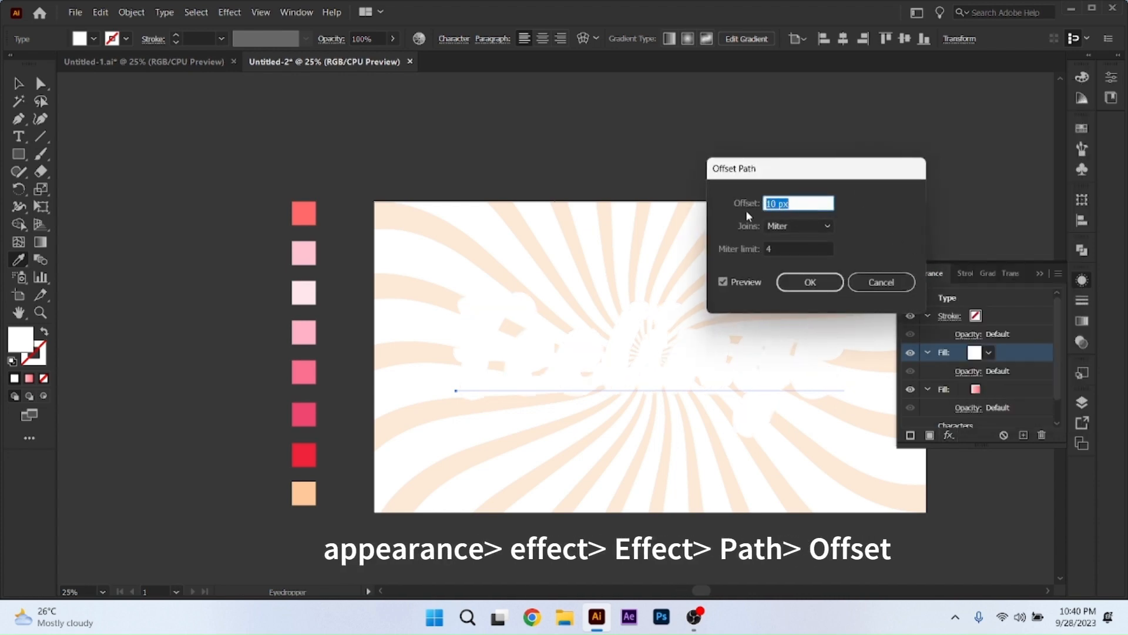
pyautogui.write('-4')
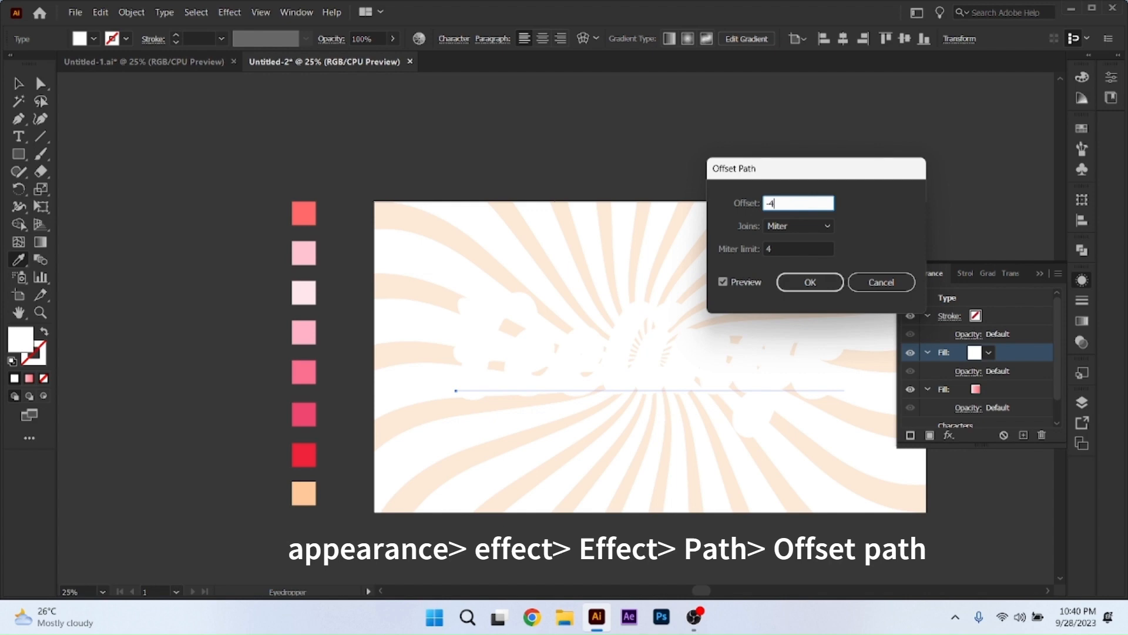
pyautogui.click(804, 226)
pyautogui.click(789, 257)
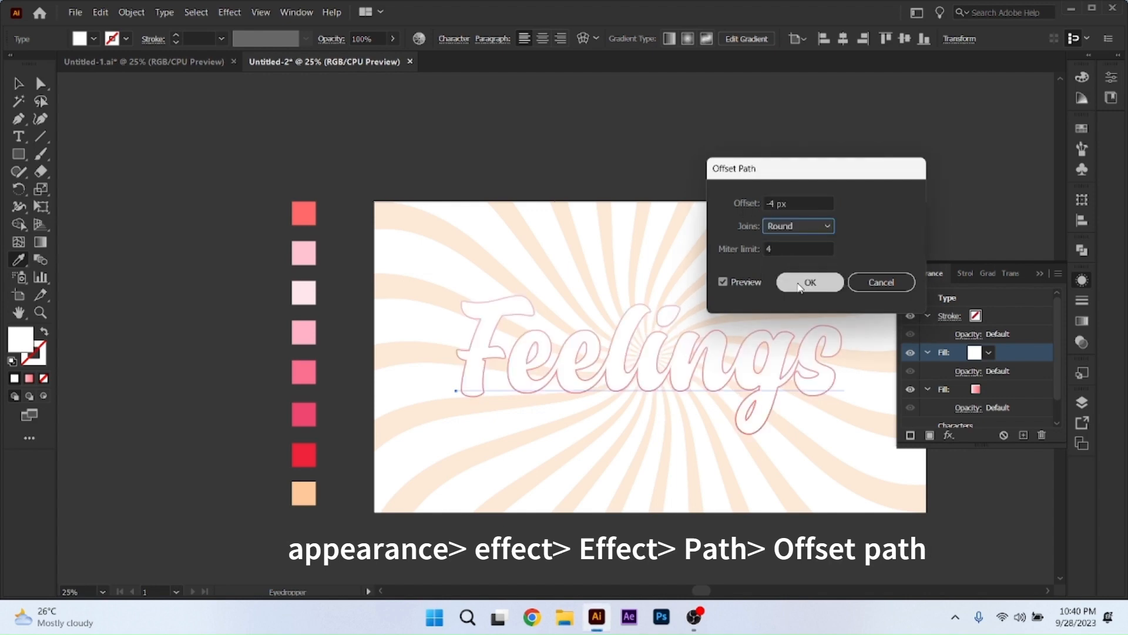
pyautogui.click(800, 284)
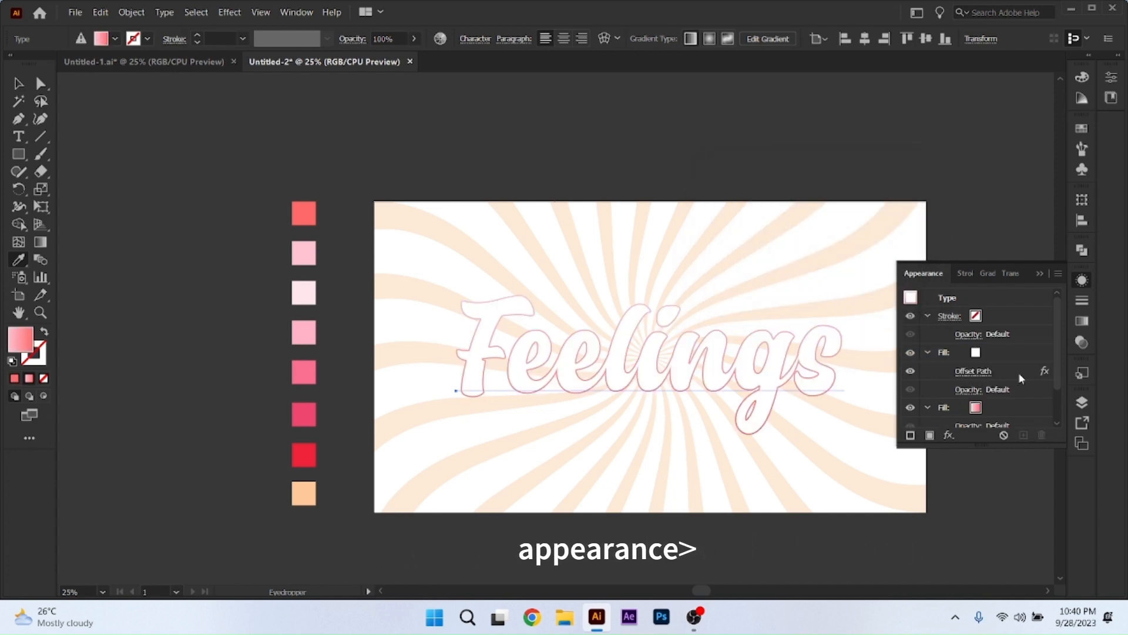
# Collapse the white fill's settings and duplicate that fill in the text's appearance.
pyautogui.click(928, 353)
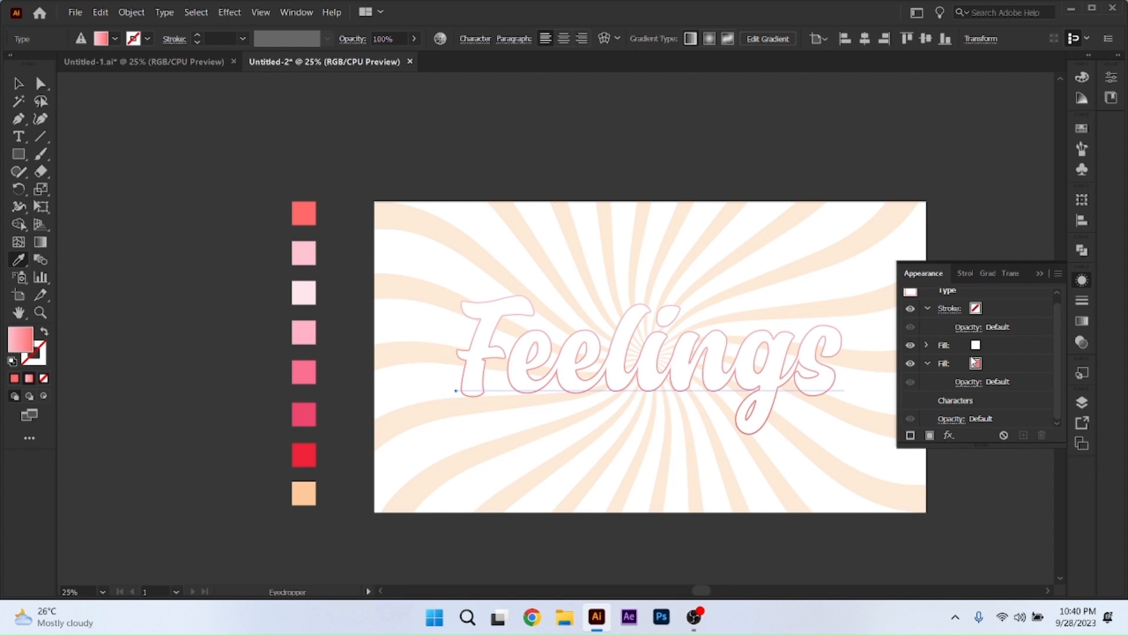
pyautogui.click(992, 346)
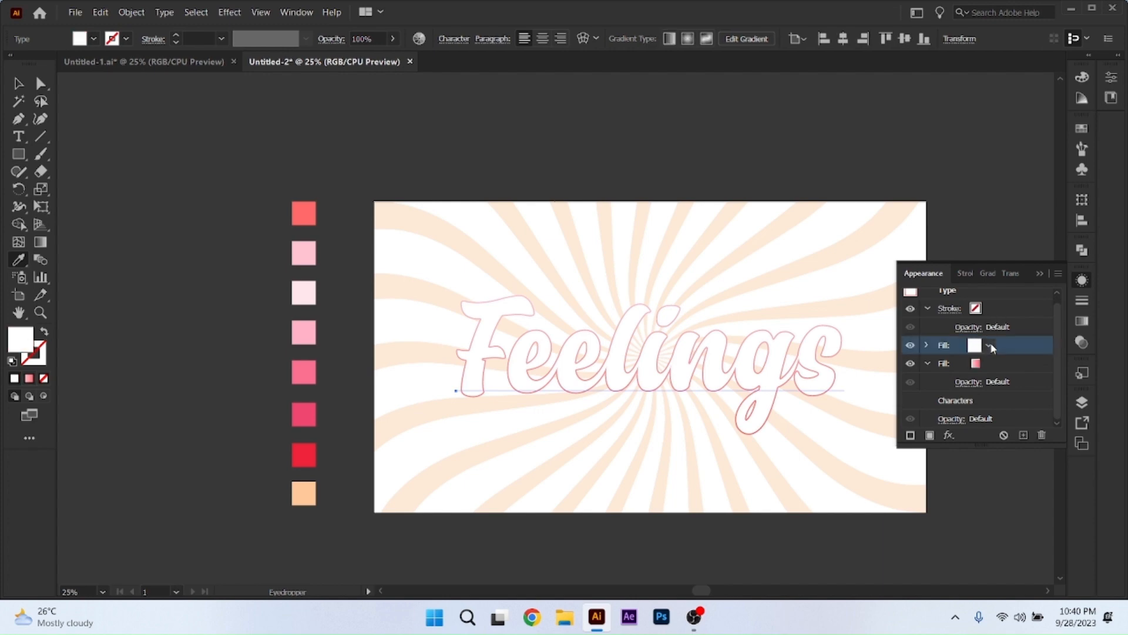
pyautogui.click(1025, 439)
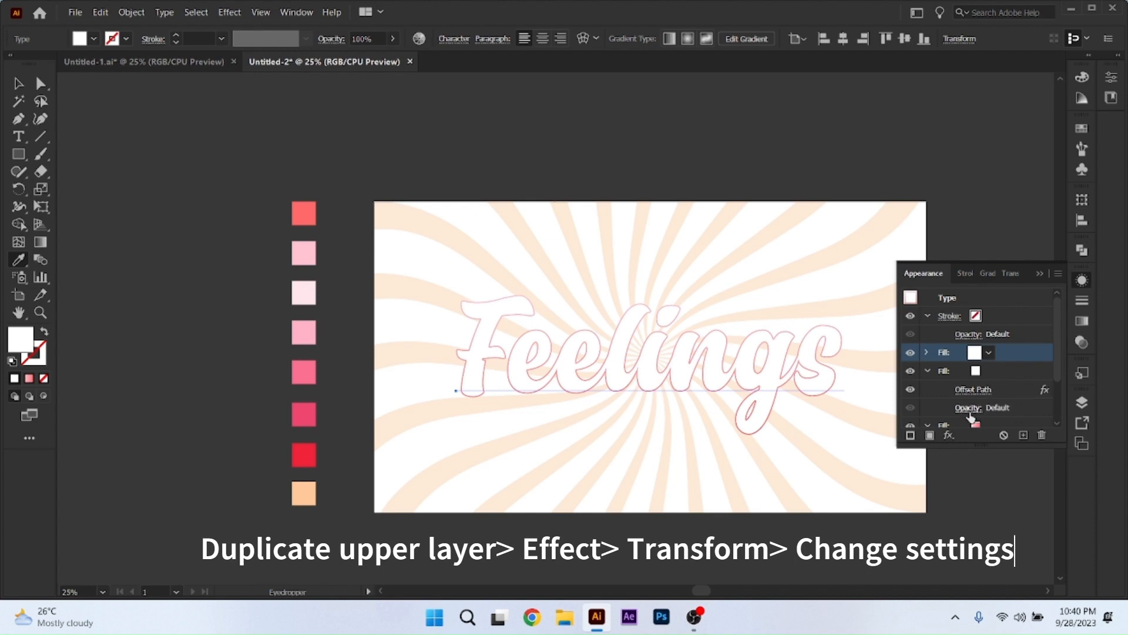
# Apply a Transform effect to the upper white fill, moving it -3 px horizontally and 2 px vertically.
pyautogui.click(950, 435)
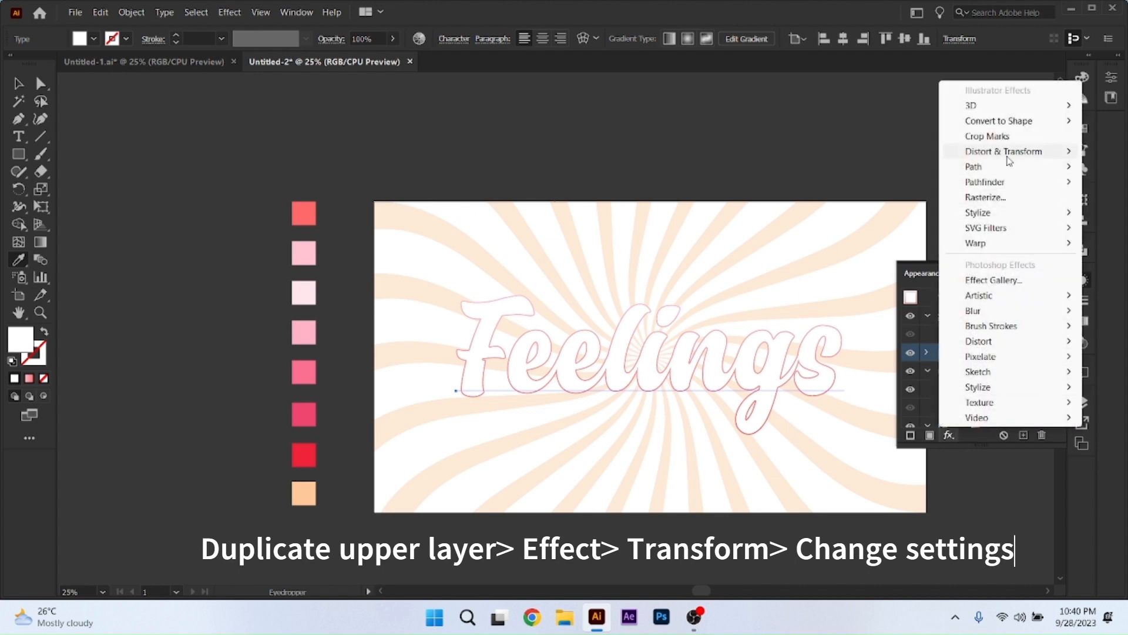
pyautogui.moveTo(1008, 160)
pyautogui.click(863, 199)
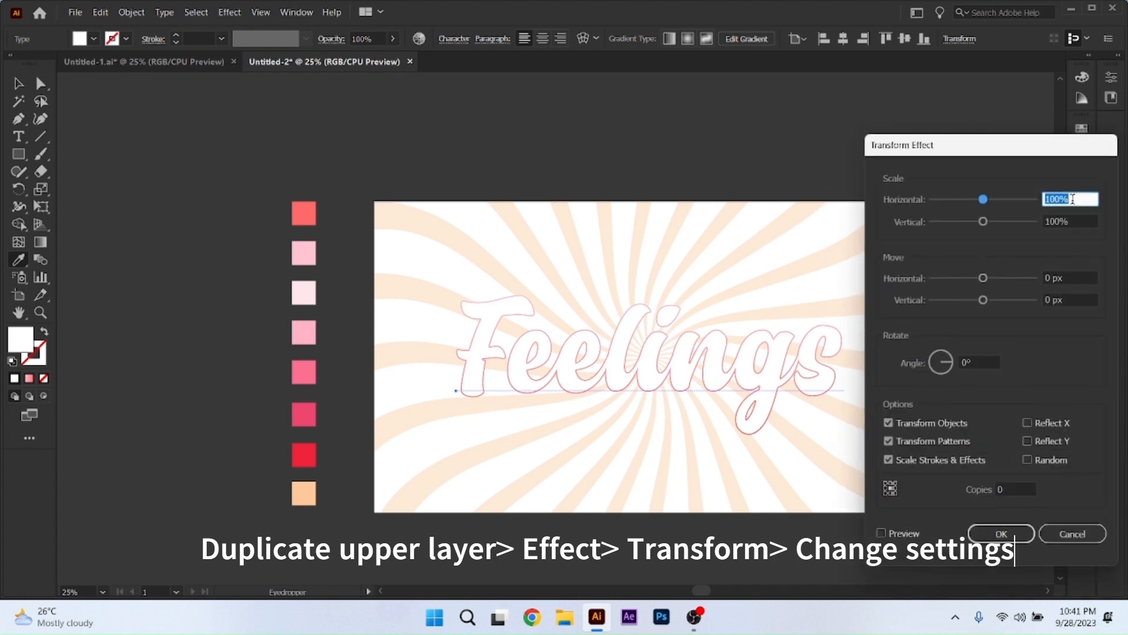
pyautogui.click(1064, 279)
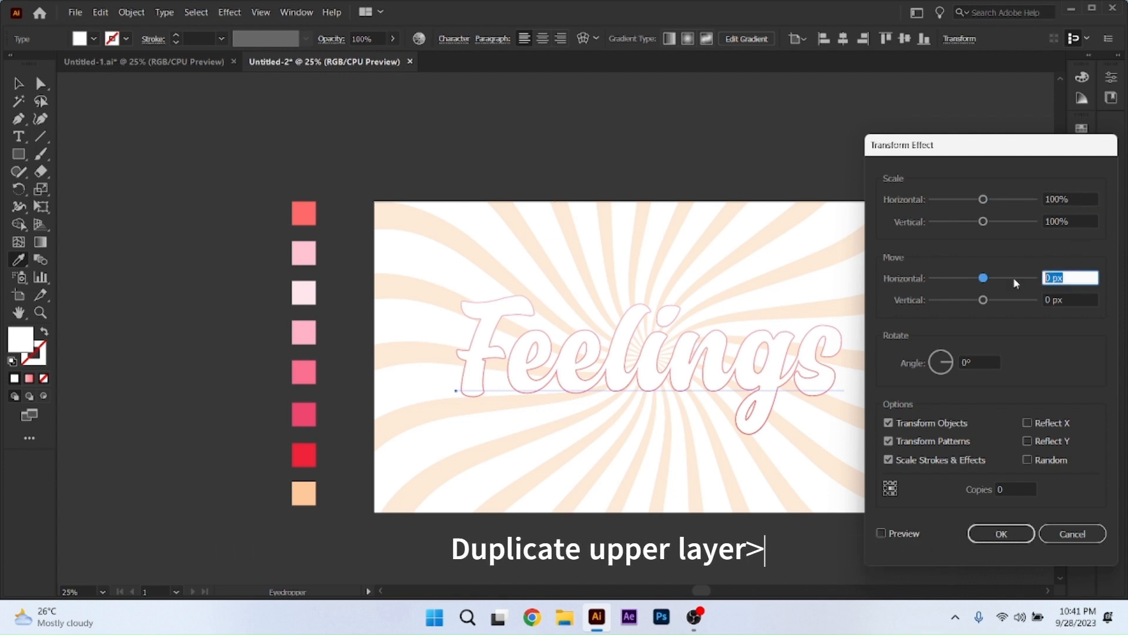
pyautogui.write('-')
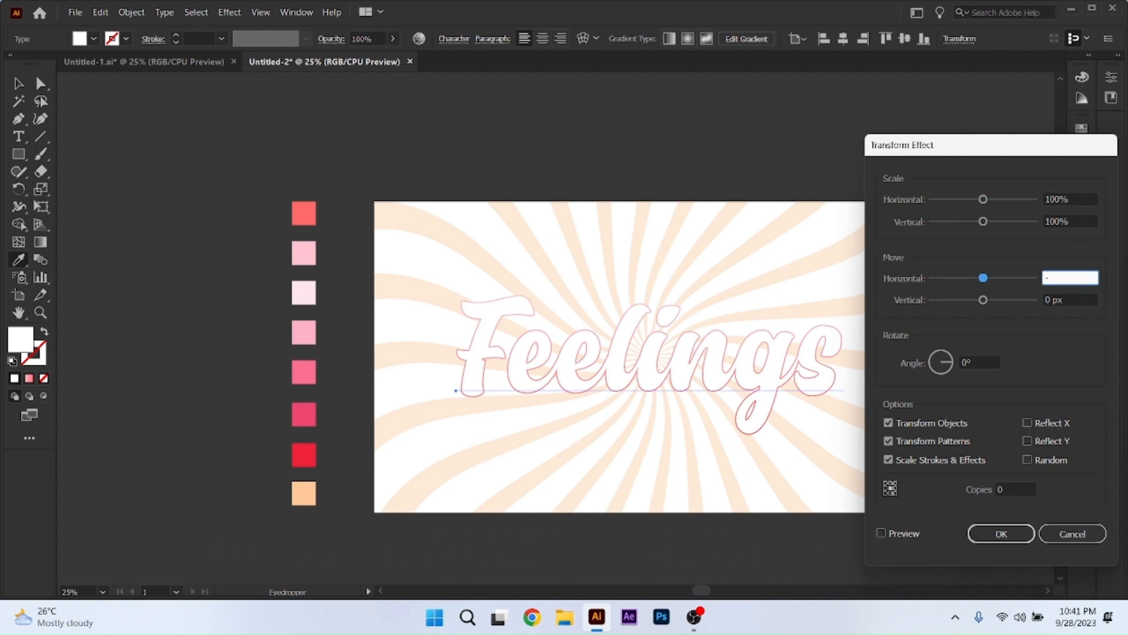
pyautogui.write('3')
pyautogui.press('Tab')
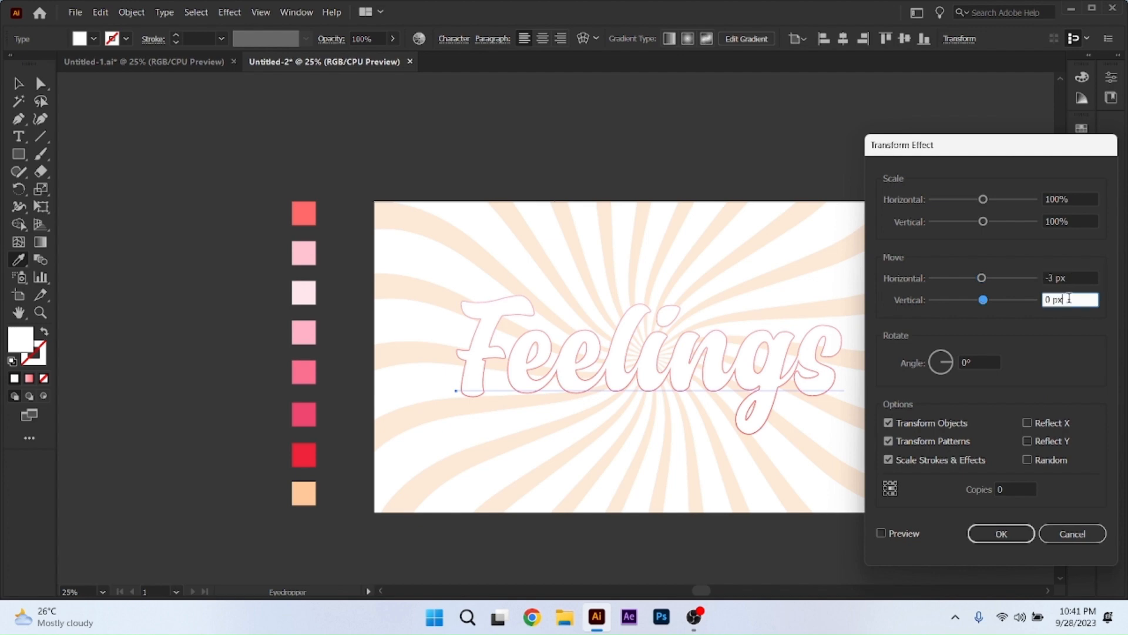
pyautogui.write('2')
pyautogui.click(881, 533)
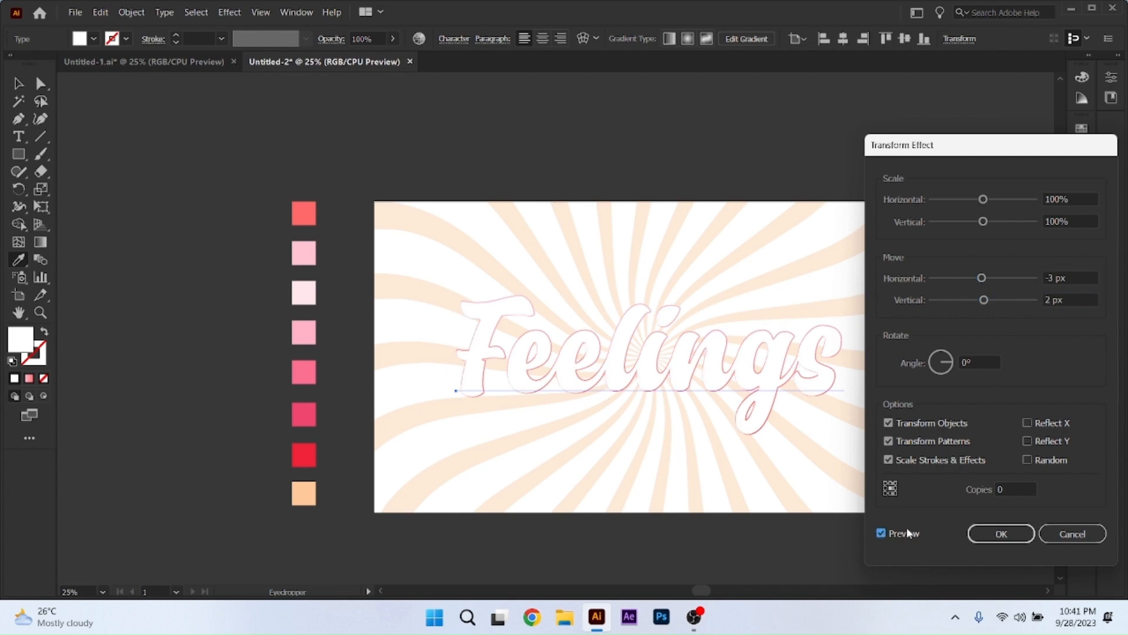
pyautogui.click(999, 534)
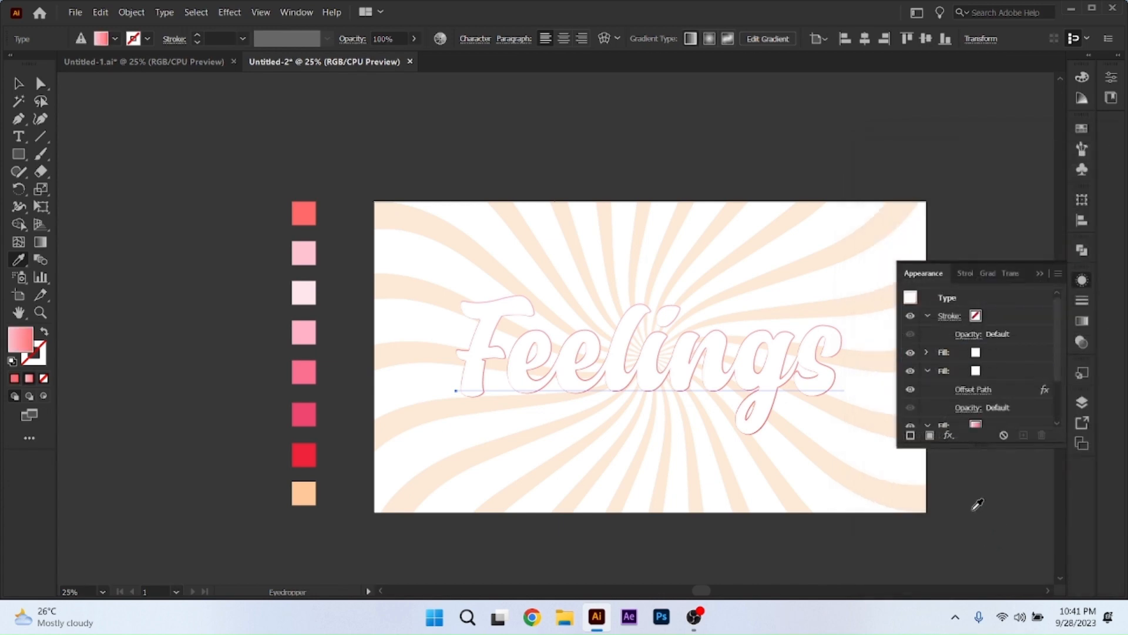
# Collapse the stroke's settings and duplicate the pink-to-coral gradient fill in the text's appearance.
pyautogui.click(926, 314)
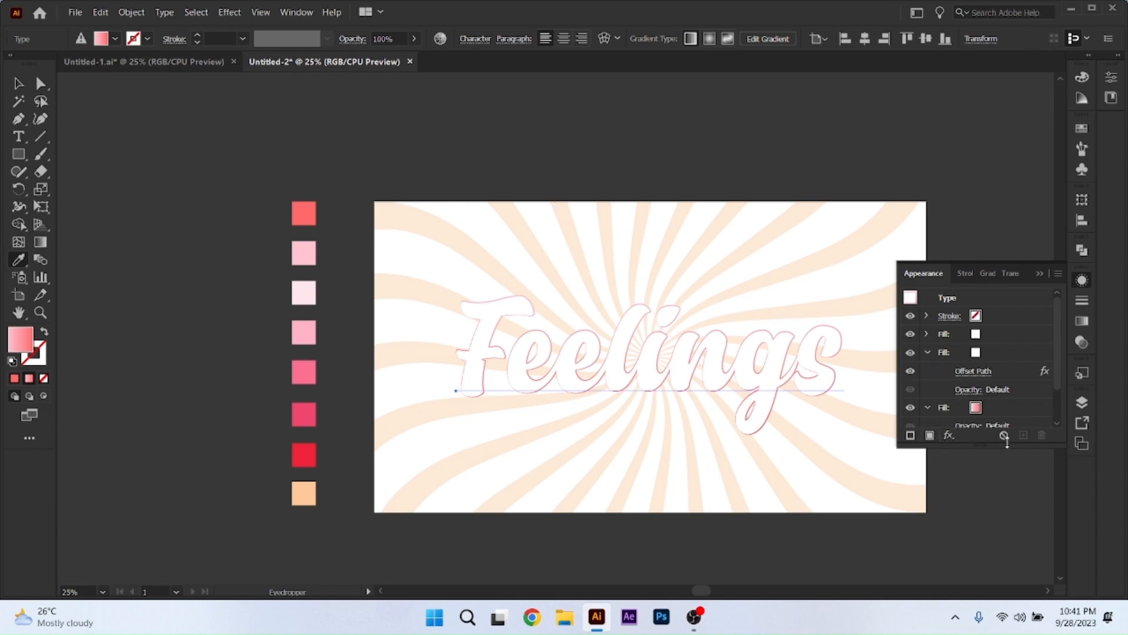
pyautogui.click(998, 332)
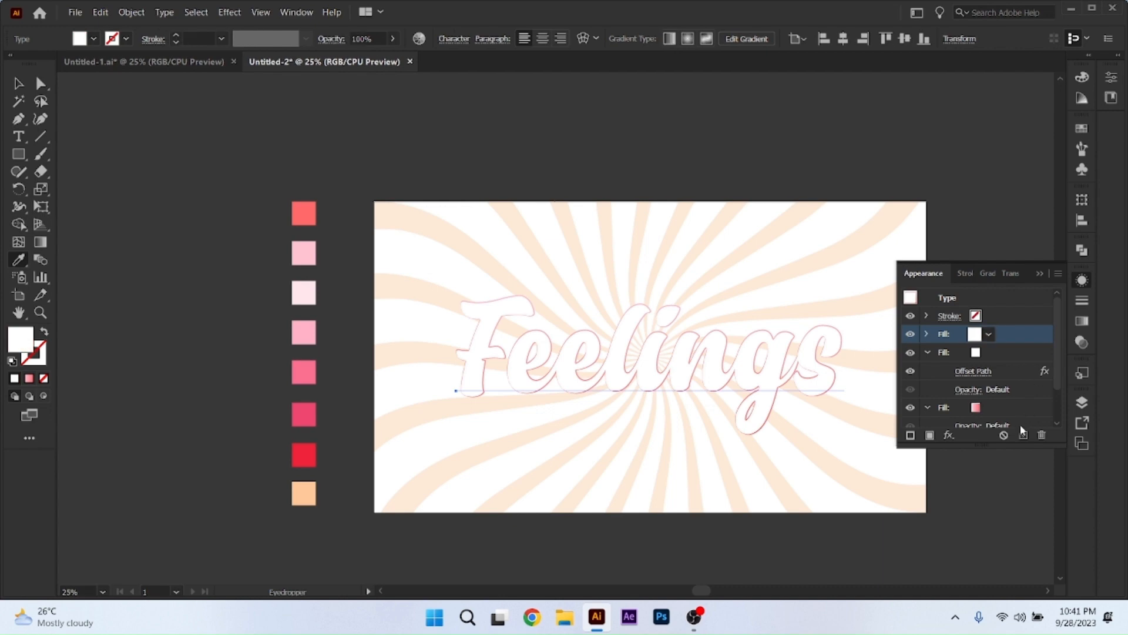
pyautogui.click(999, 405)
pyautogui.click(1024, 436)
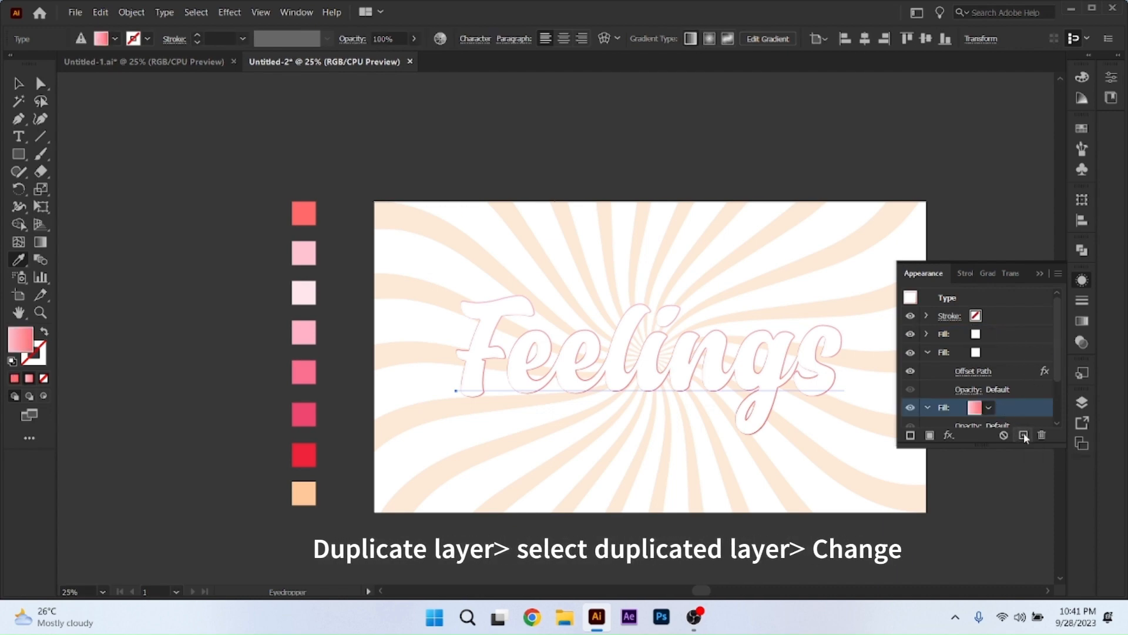
# Recolour the upper of the two gradient fills with the peach swatch sampled from the palette beside the artboard.
pyautogui.scroll(-3, 941, 386)
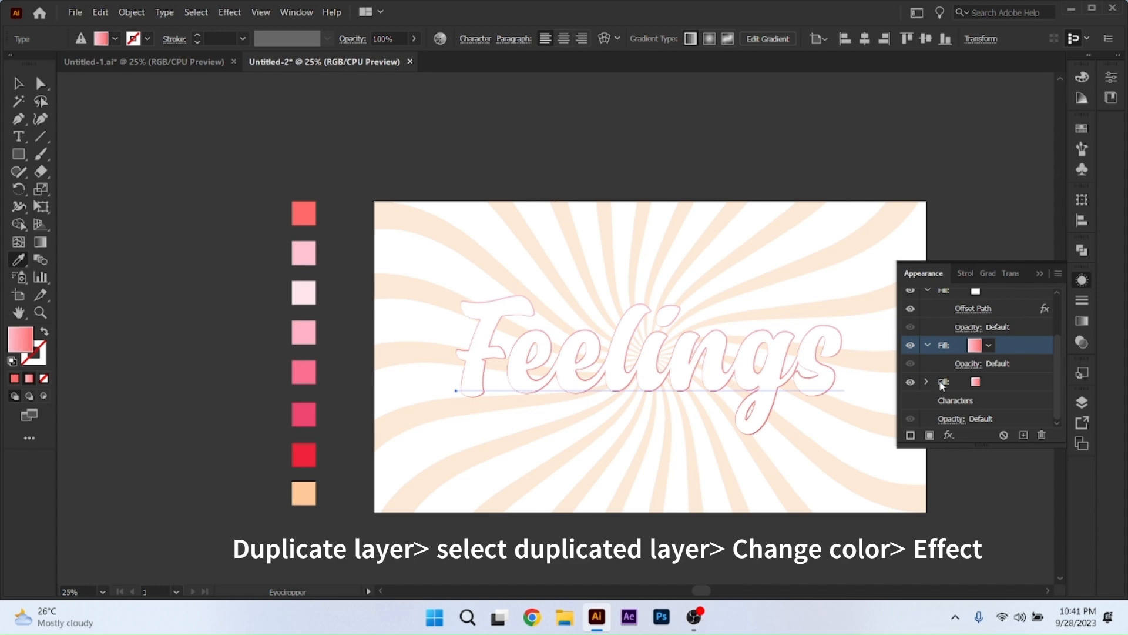
pyautogui.click(989, 380)
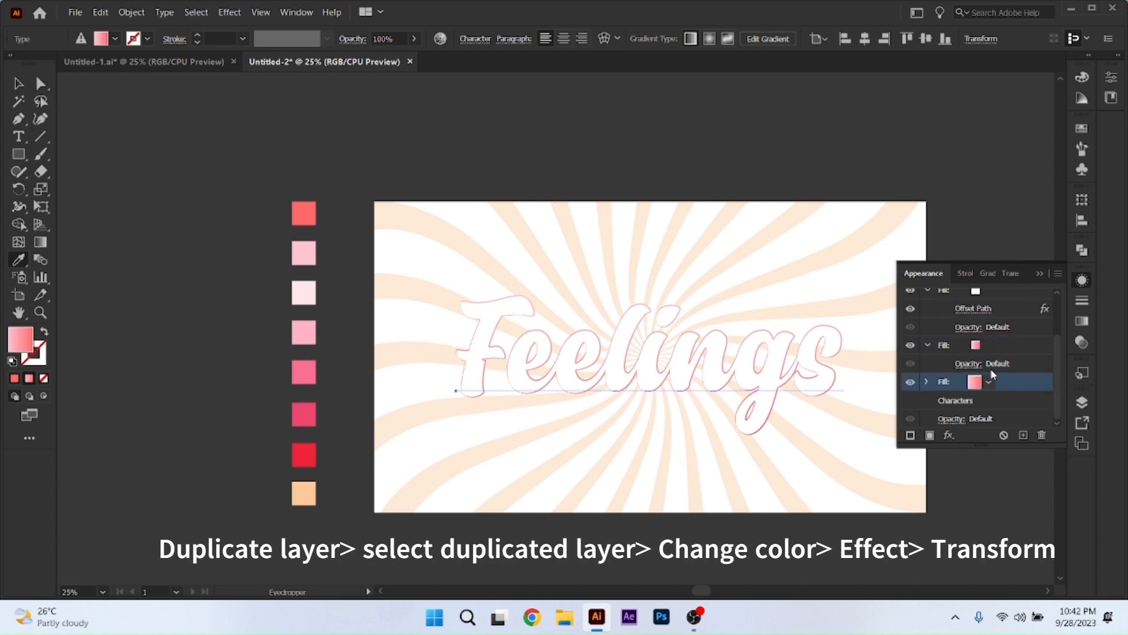
pyautogui.click(997, 344)
pyautogui.click(981, 349)
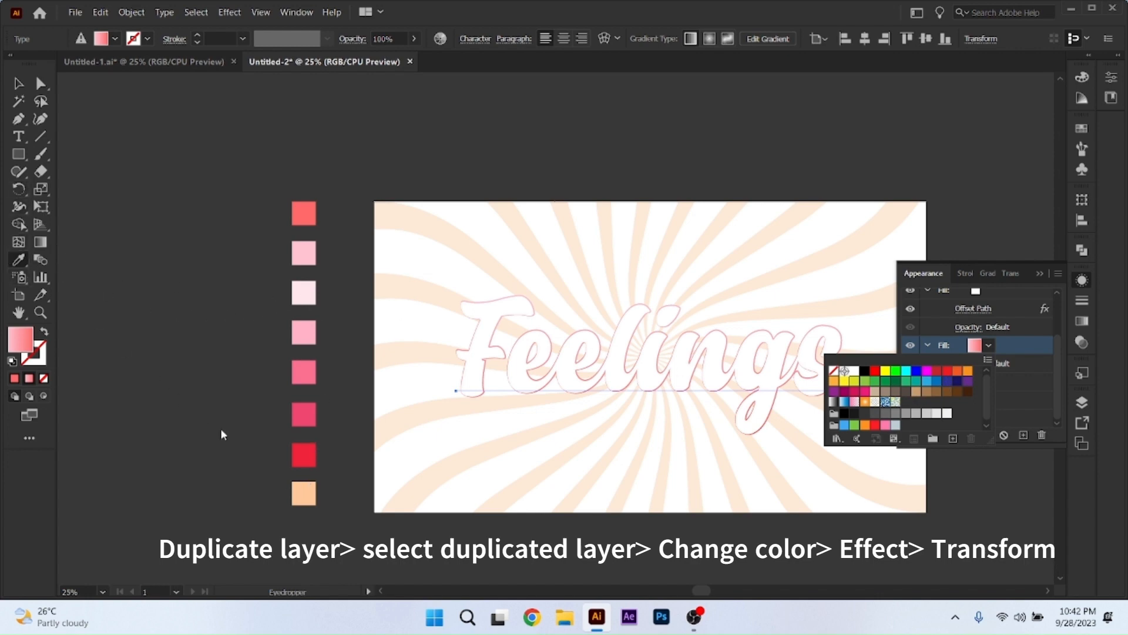
pyautogui.click(988, 345)
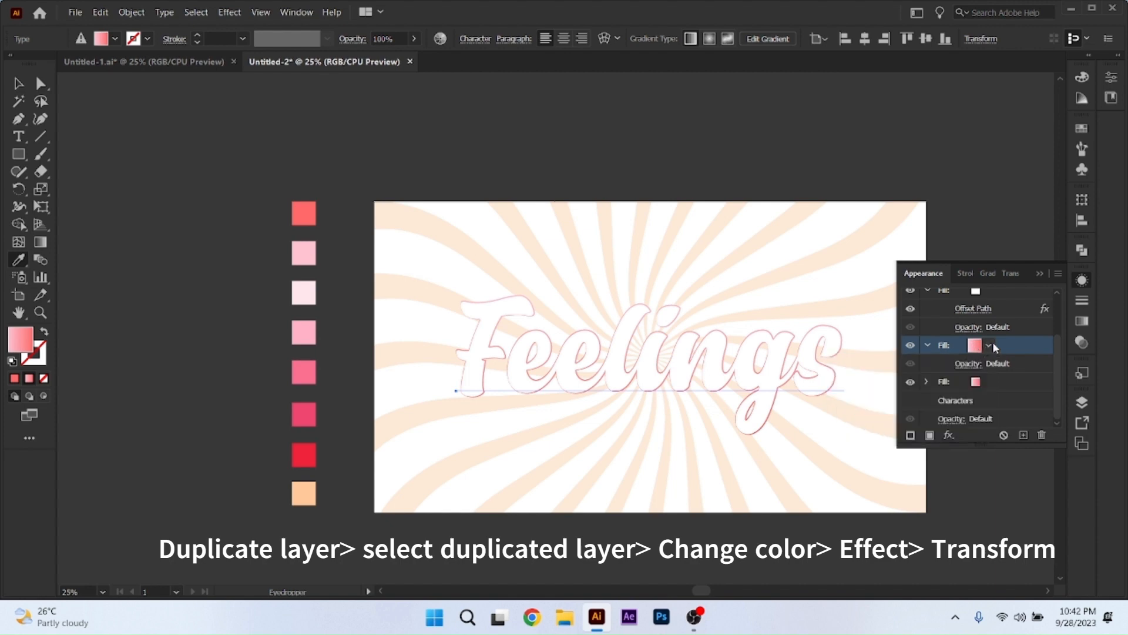
pyautogui.click(19, 260)
pyautogui.click(304, 492)
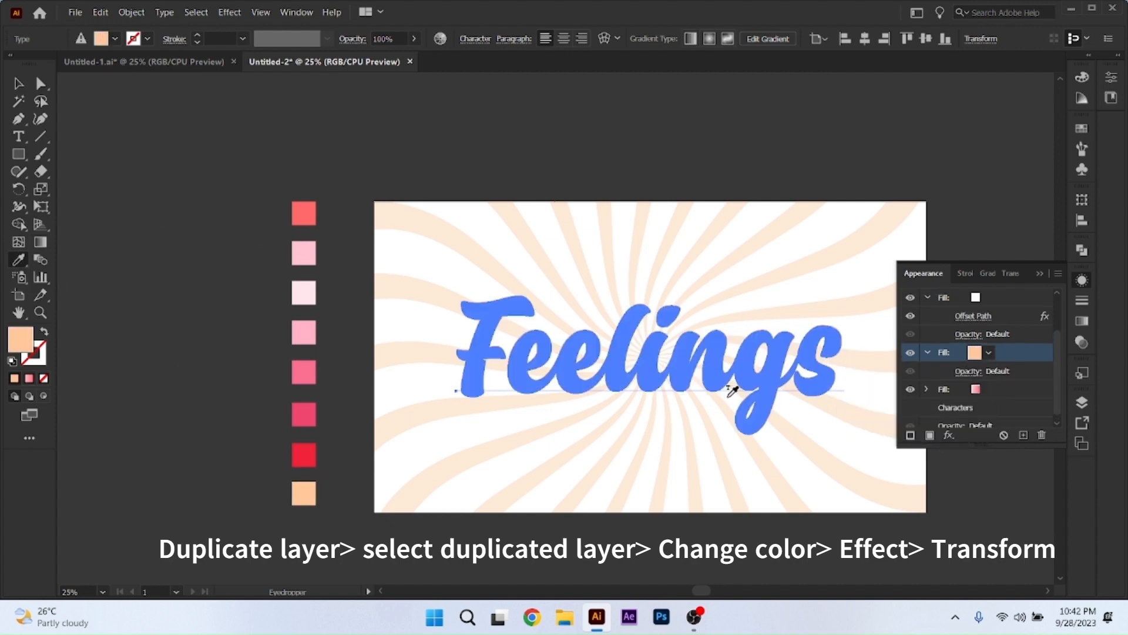
# Add a Transform effect to the peach fill with a 0.3 px vertical move and 20 copies.
pyautogui.click(948, 435)
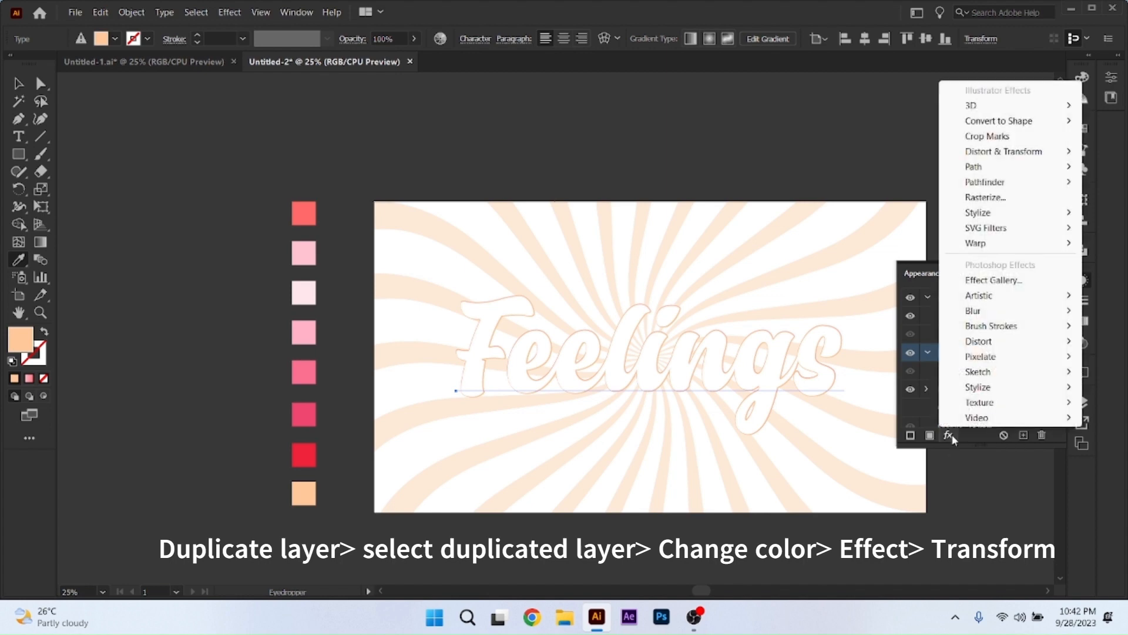
pyautogui.moveTo(993, 235)
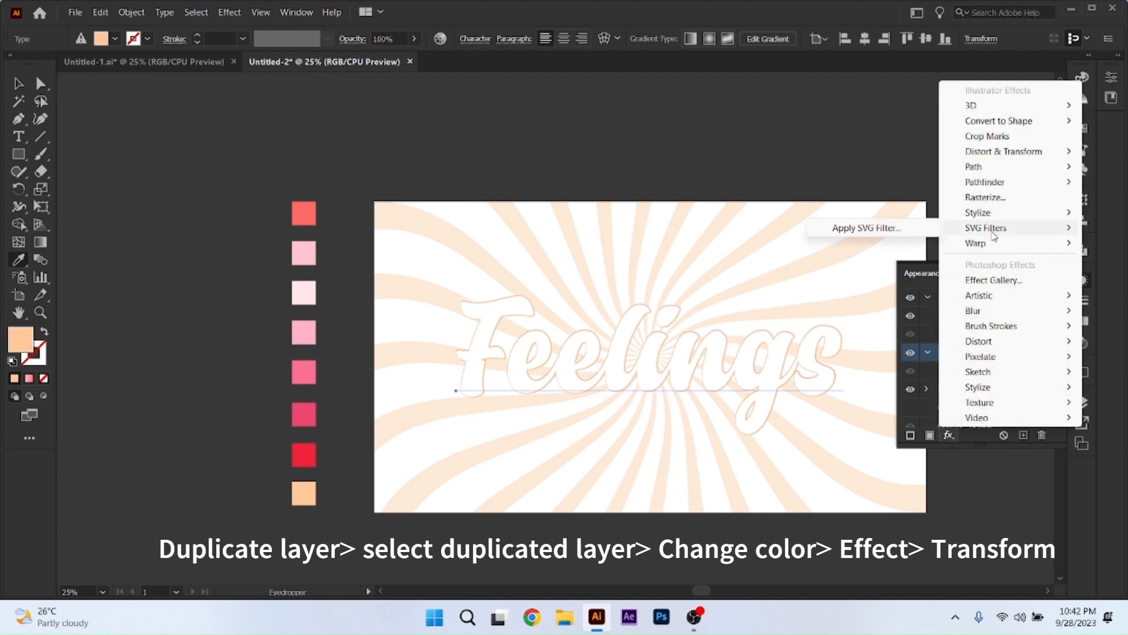
pyautogui.moveTo(997, 154)
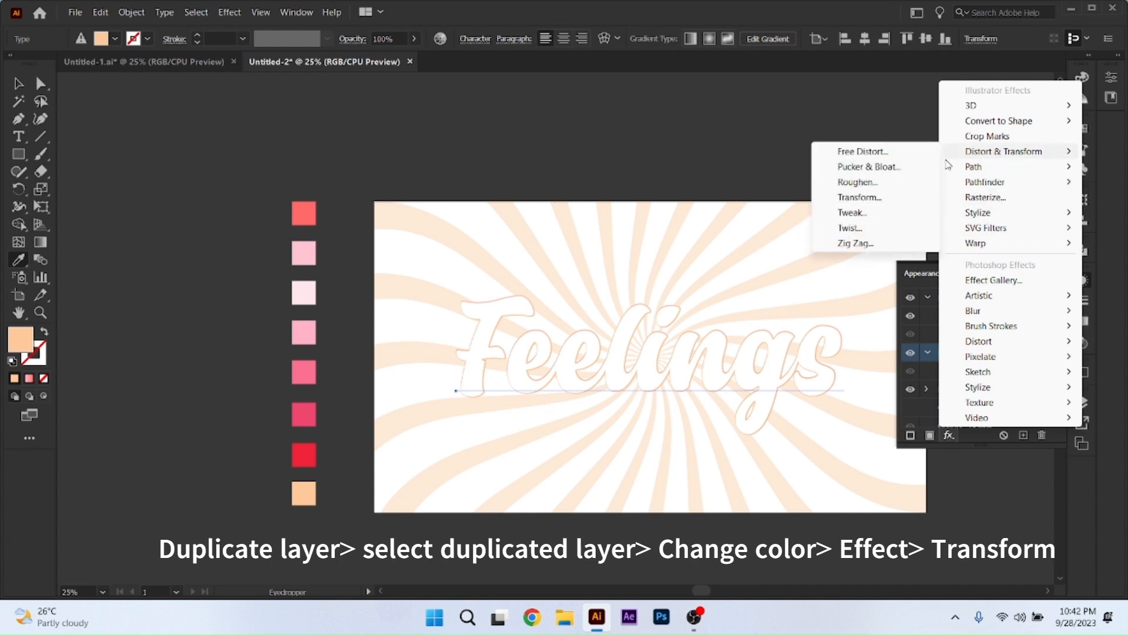
pyautogui.click(859, 199)
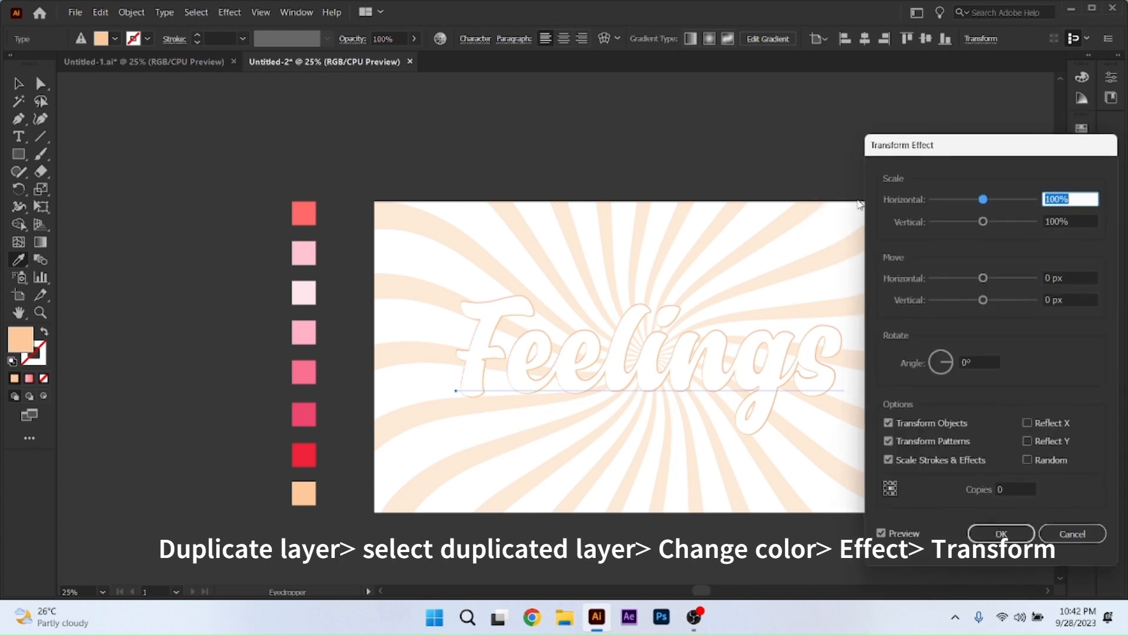
pyautogui.click(1070, 299)
pyautogui.write('-3')
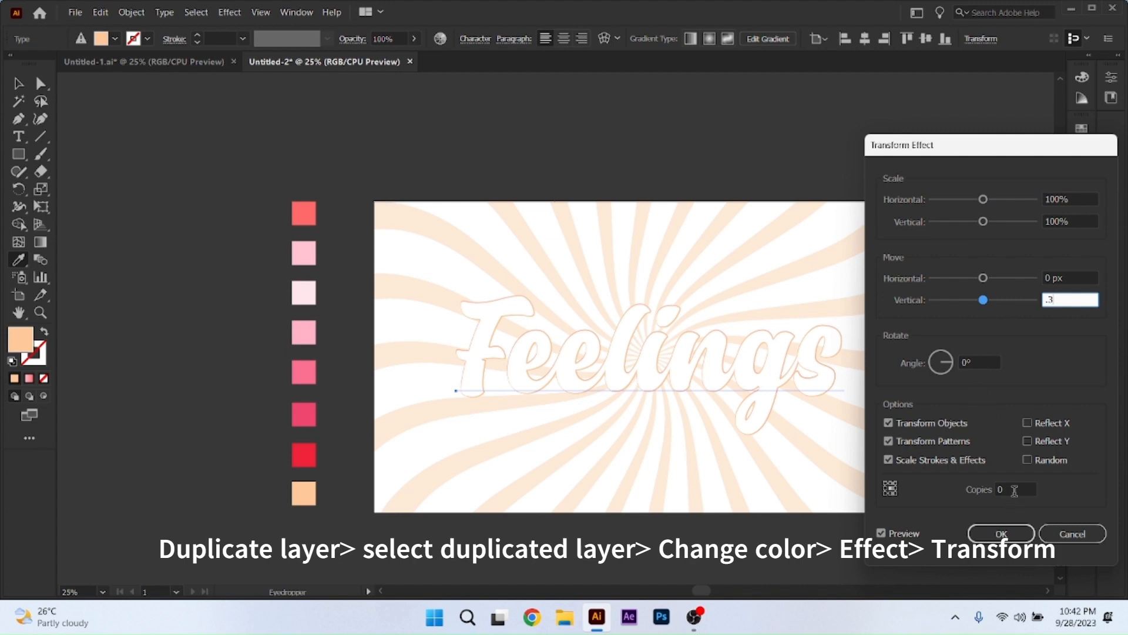
pyautogui.click(1014, 490)
pyautogui.write('2')
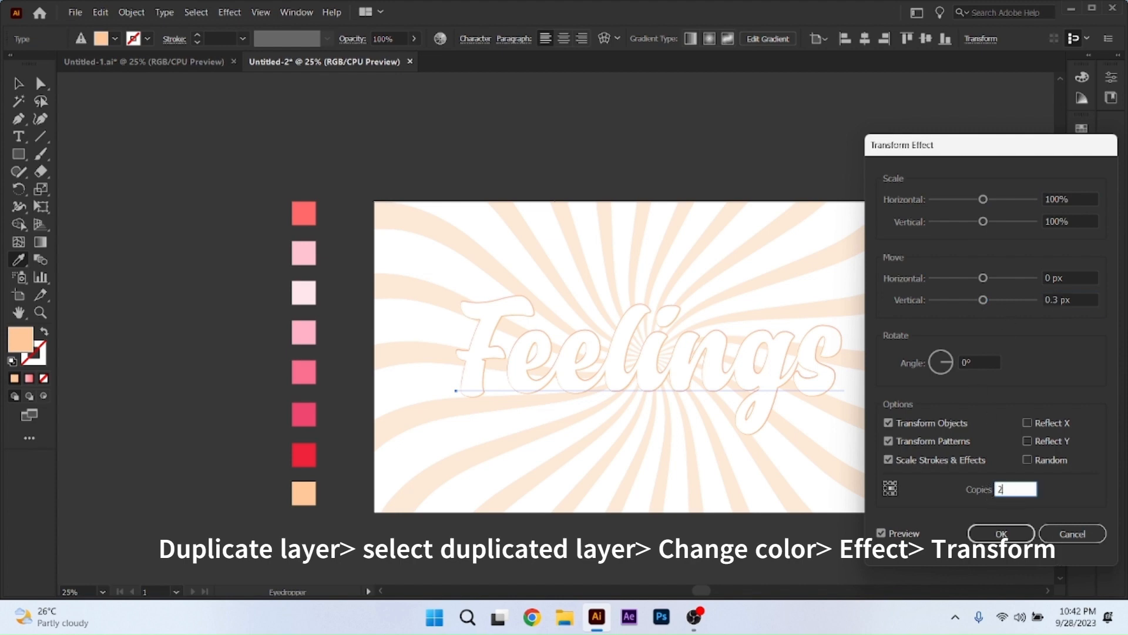
pyautogui.write('0')
pyautogui.click(882, 534)
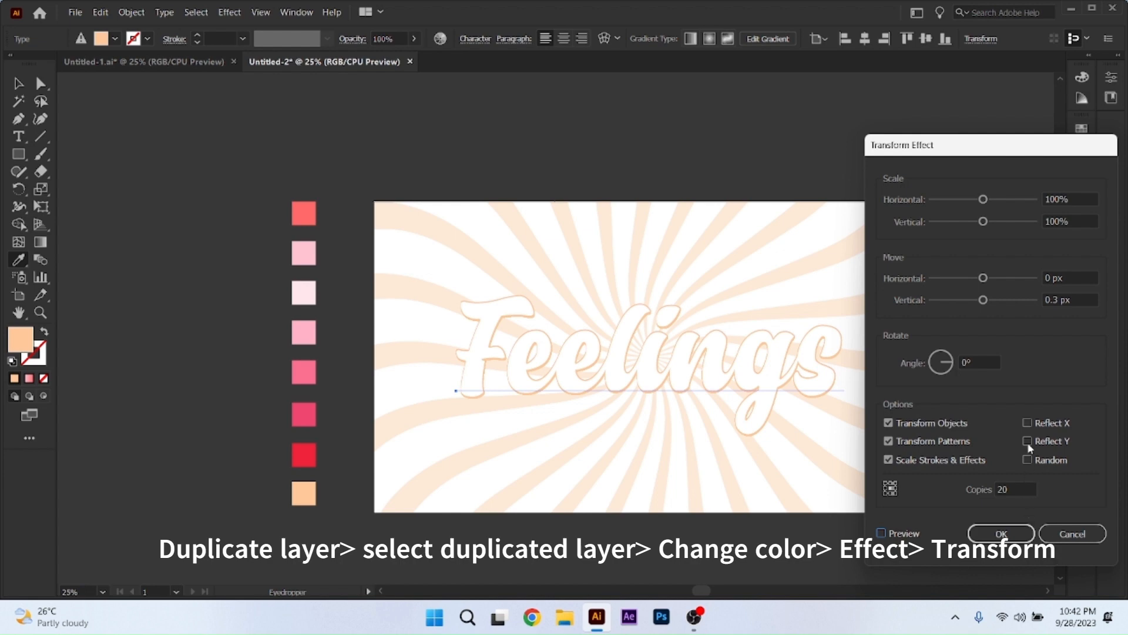
# Set the peach fill's Transform effect to 99.9% horizontal scale, preview it and apply the effect.
pyautogui.doubleClick(1073, 202)
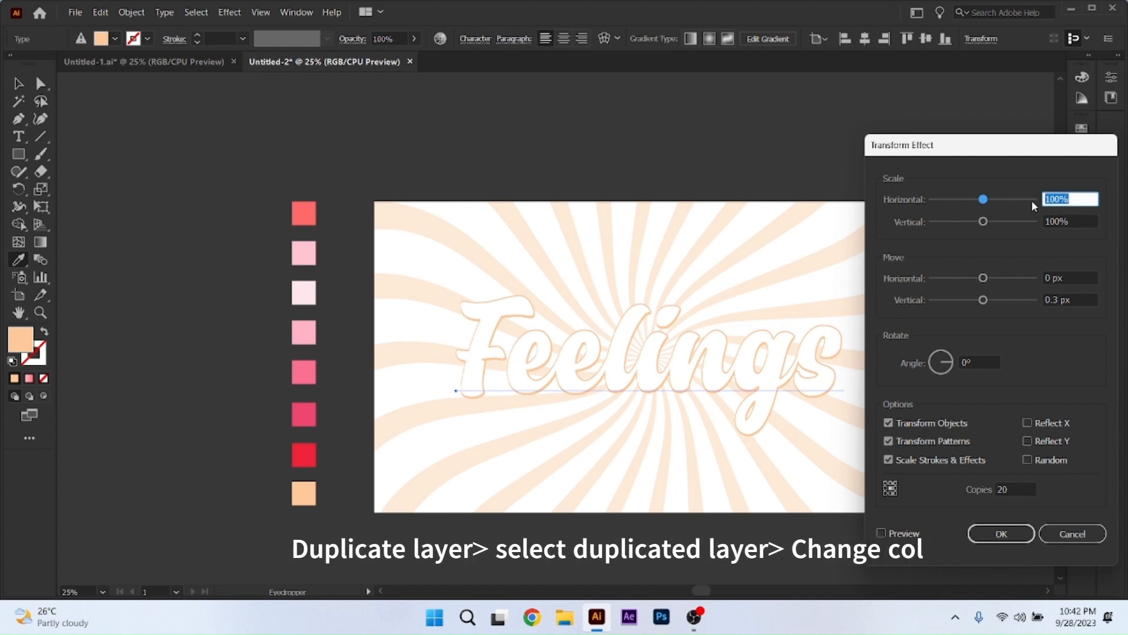
pyautogui.write('99.9')
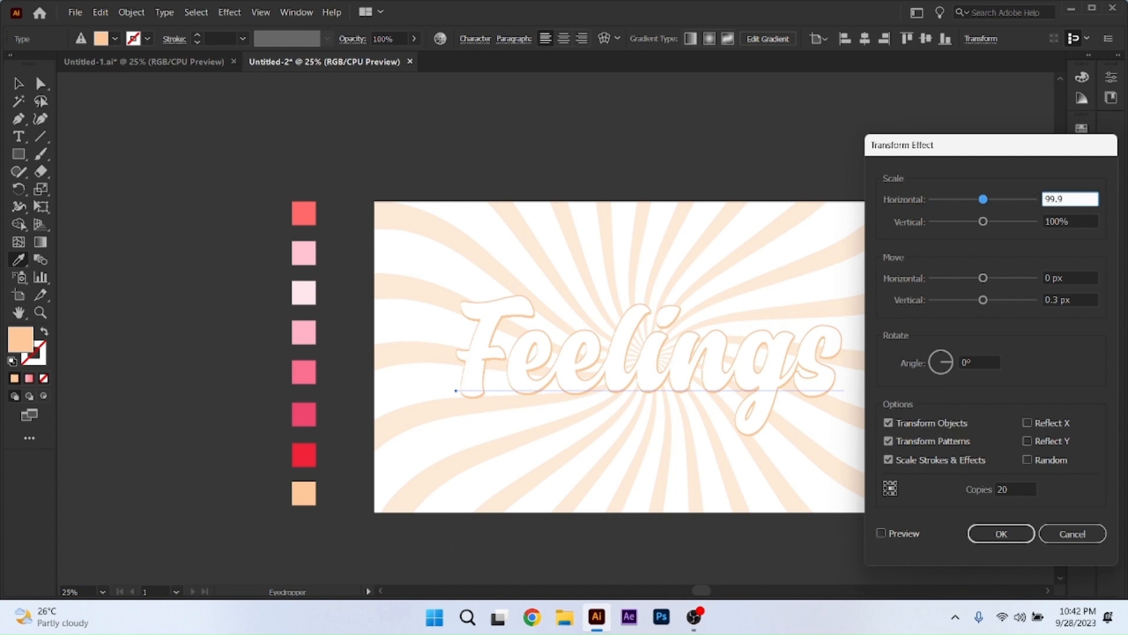
pyautogui.click(881, 533)
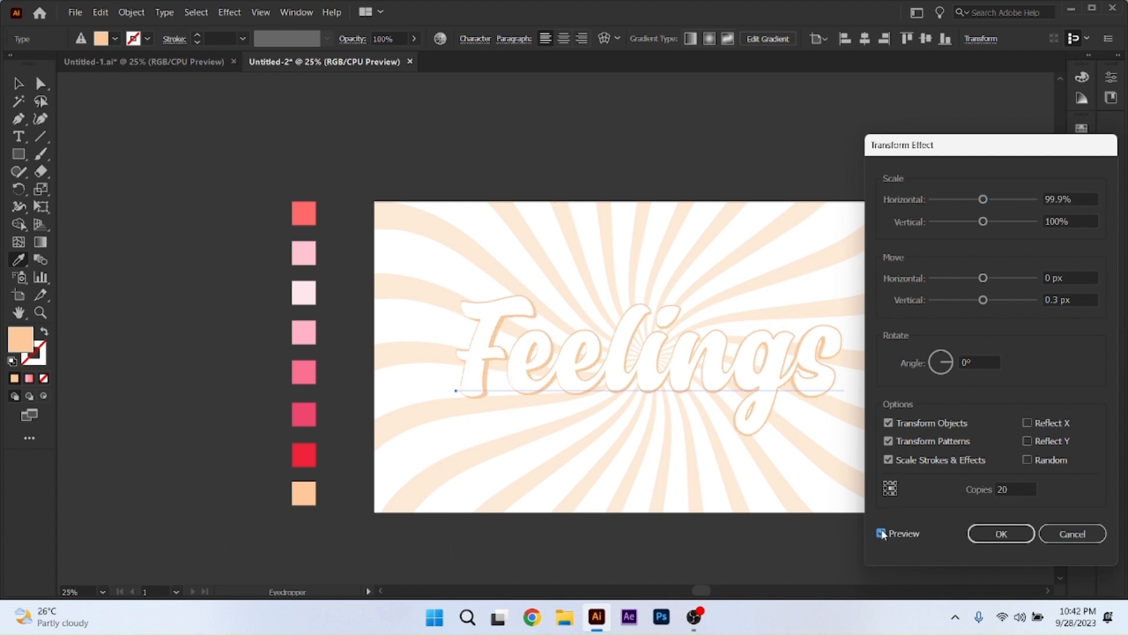
pyautogui.click(991, 535)
# Collapse the settings of the peach fill and the lower white fill in the text's appearance.
pyautogui.scroll(-1, 987, 381)
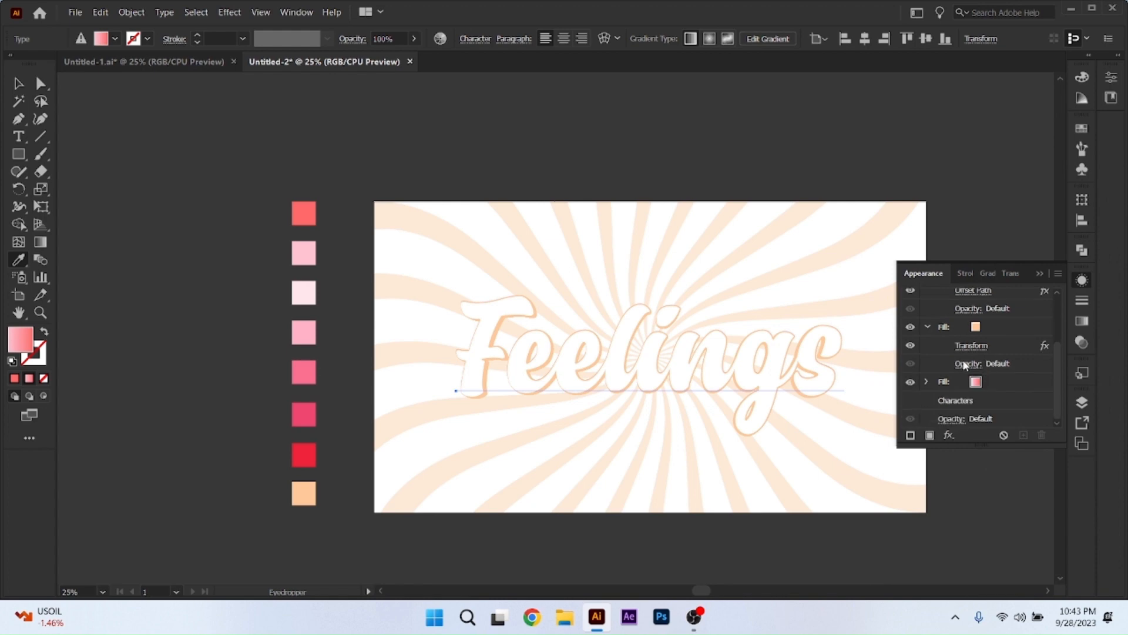
pyautogui.click(927, 325)
pyautogui.scroll(1, 928, 329)
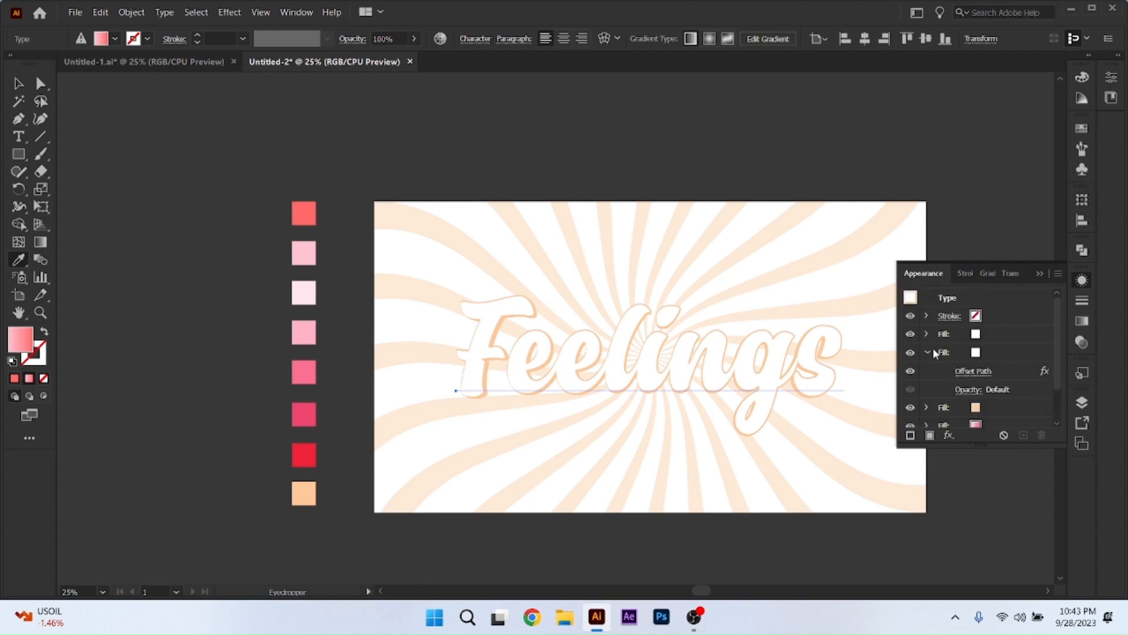
pyautogui.click(927, 352)
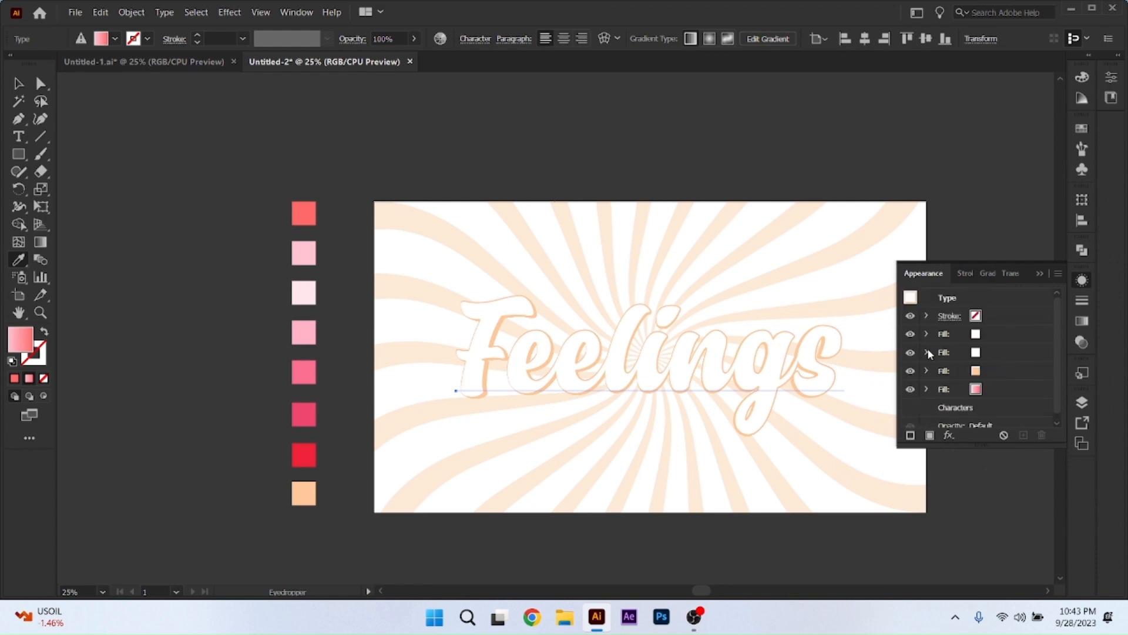
# Duplicate the pink-to-coral gradient fill and recolour the upper copy with the medium pink swatch sampled from the palette beside the artboard.
pyautogui.click(999, 373)
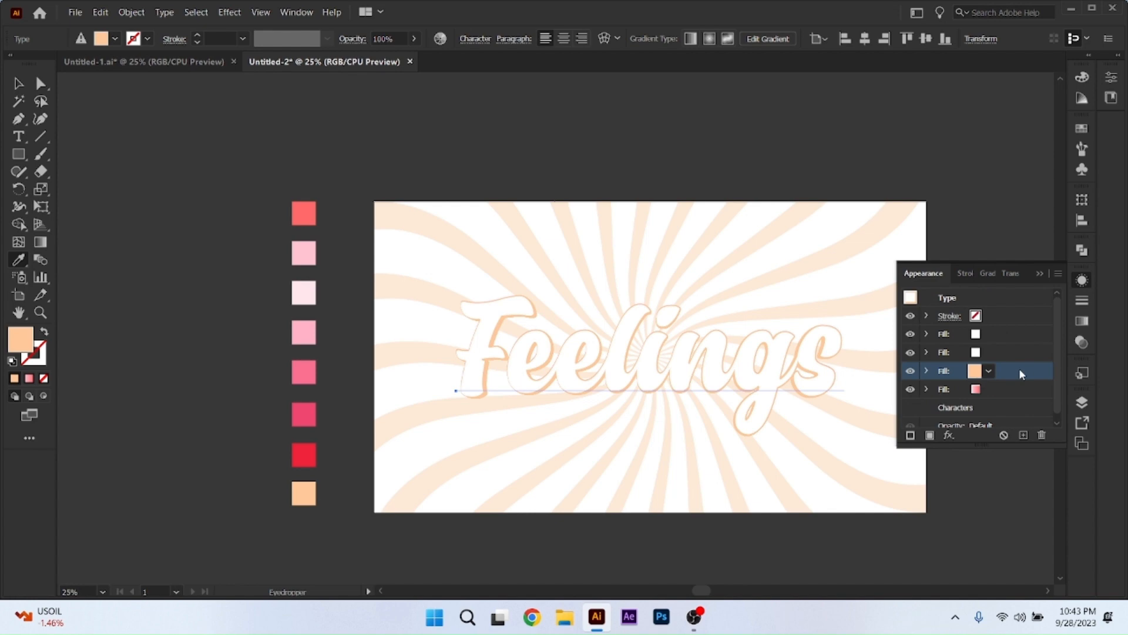
pyautogui.moveTo(1019, 374); pyautogui.dragTo(991, 365)
pyautogui.click(1012, 396)
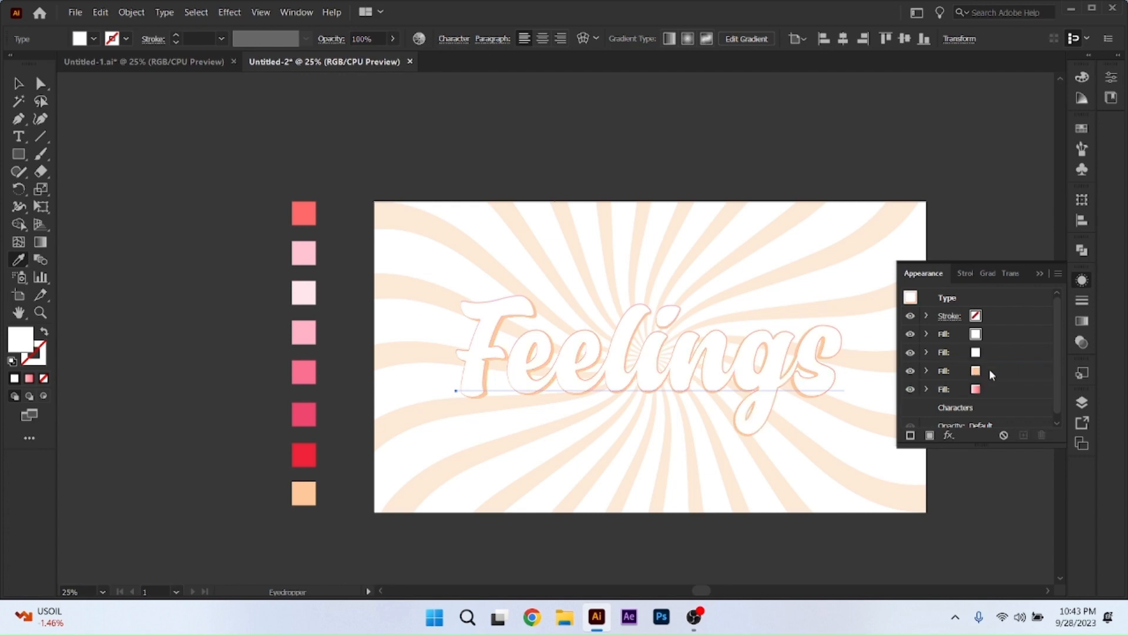
pyautogui.click(992, 387)
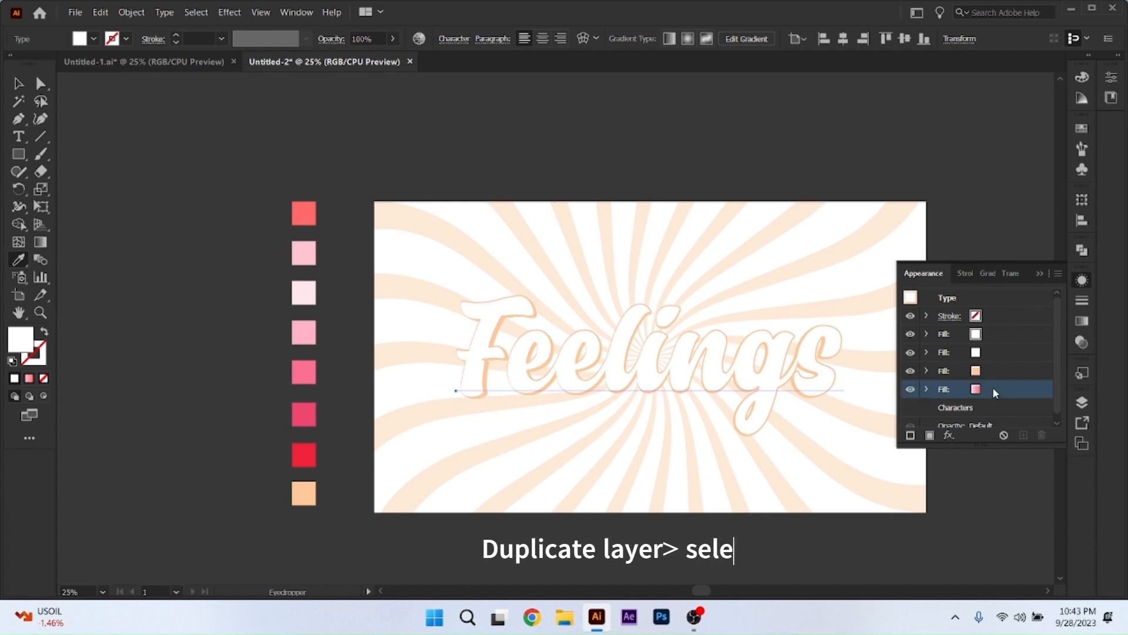
pyautogui.click(1023, 434)
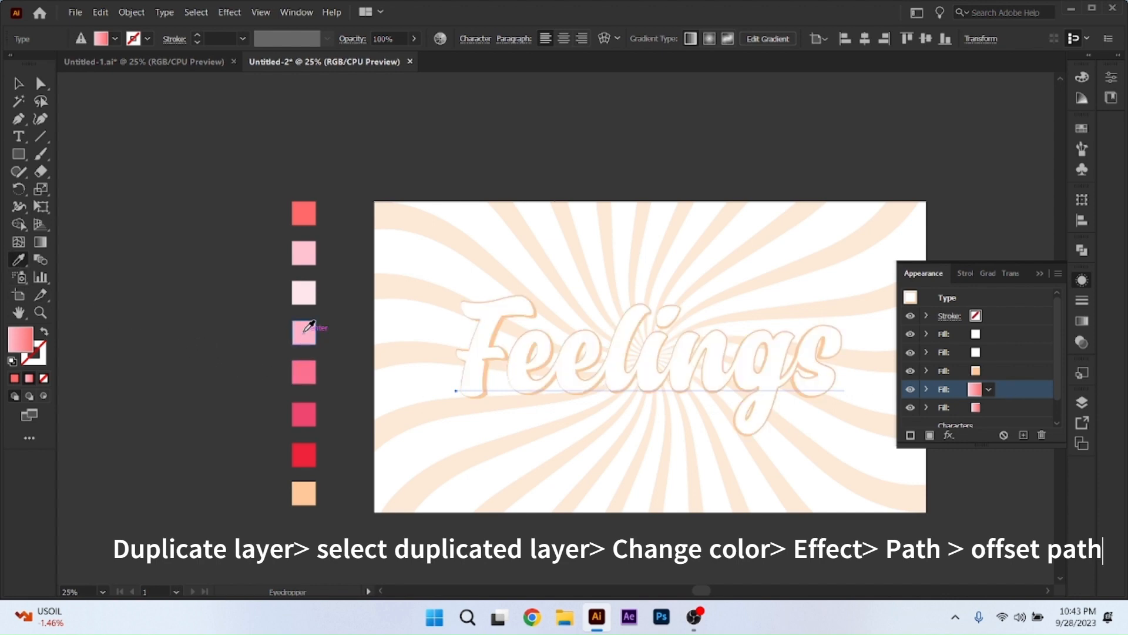
pyautogui.click(305, 372)
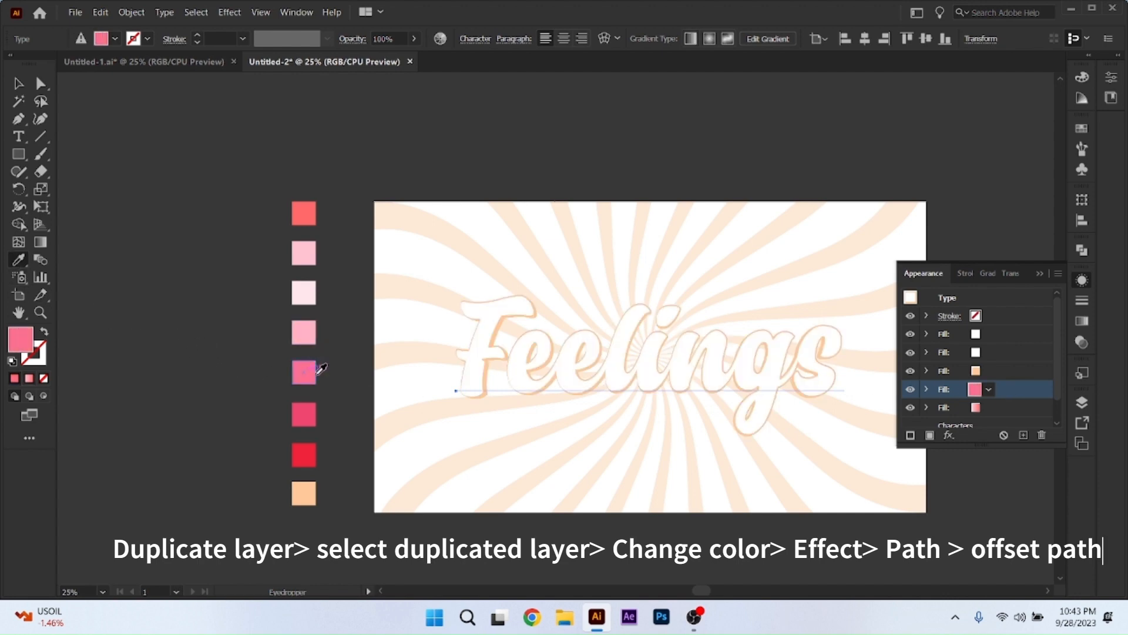
# Apply an Offset Path effect of 13 px with round joins to the medium pink fill.
pyautogui.click(949, 435)
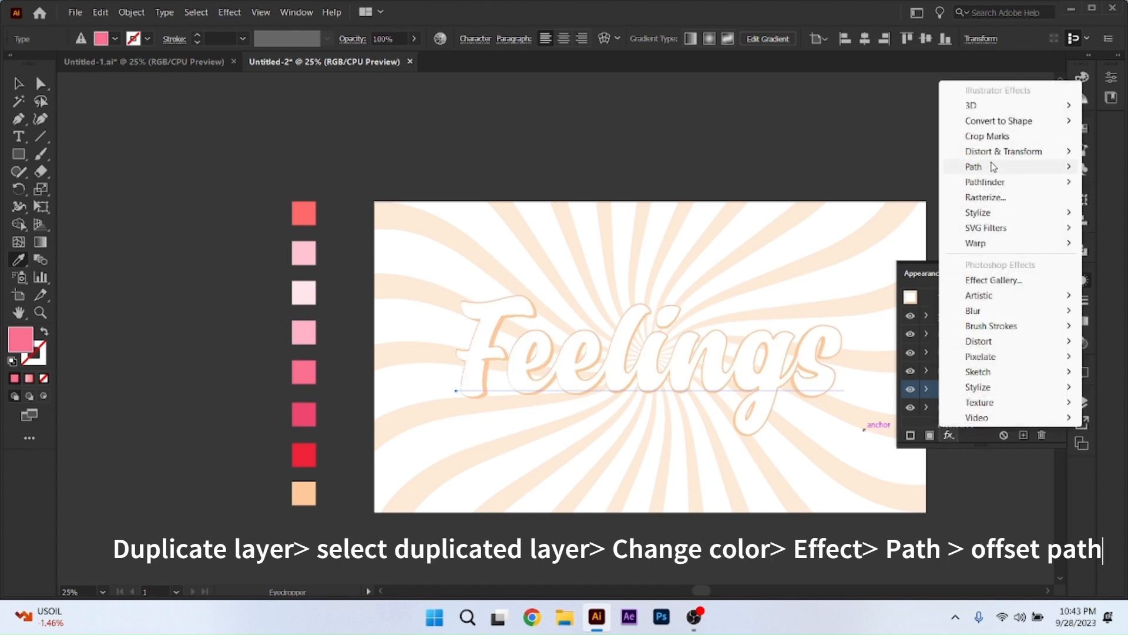
pyautogui.moveTo(970, 167)
pyautogui.click(885, 171)
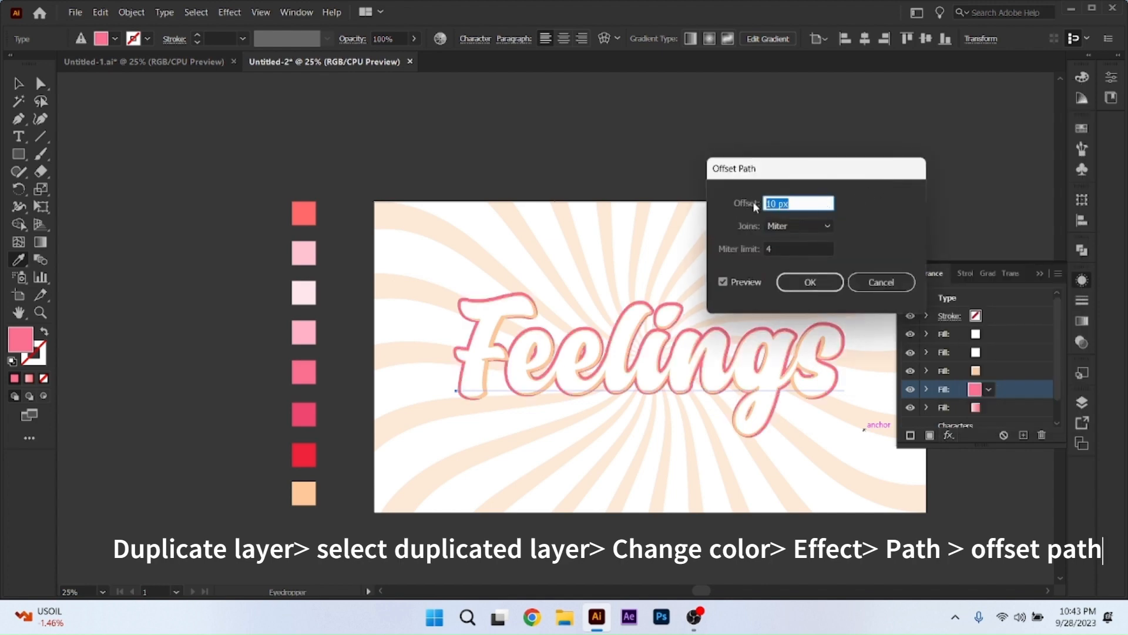
pyautogui.press('Up')
pyautogui.press('Up')
pyautogui.press('Up')
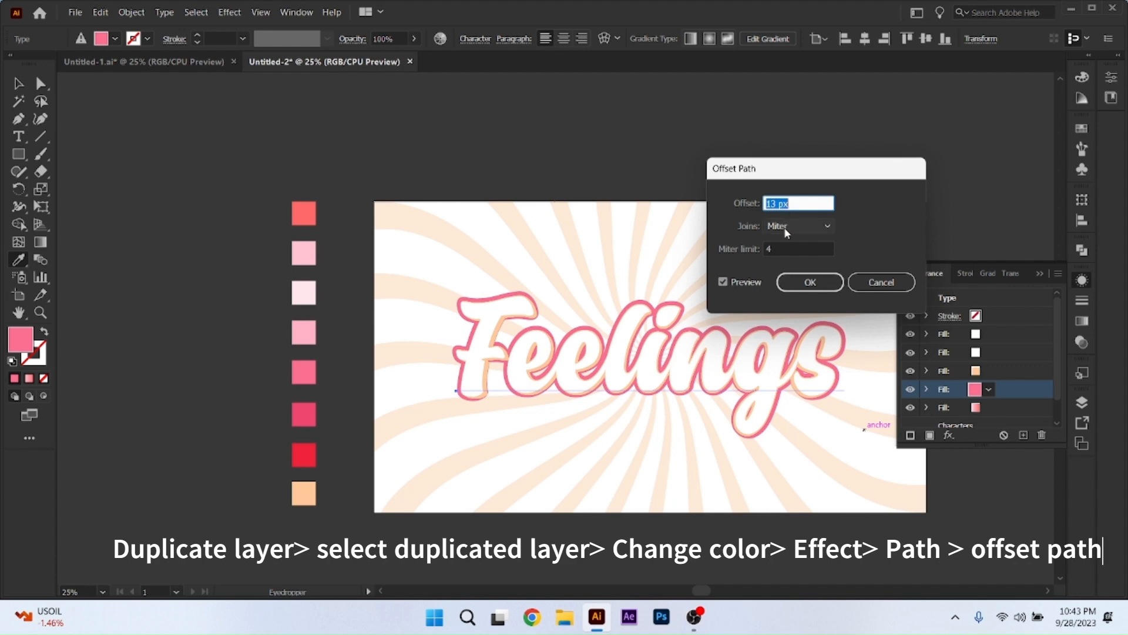
pyautogui.click(790, 226)
pyautogui.click(787, 261)
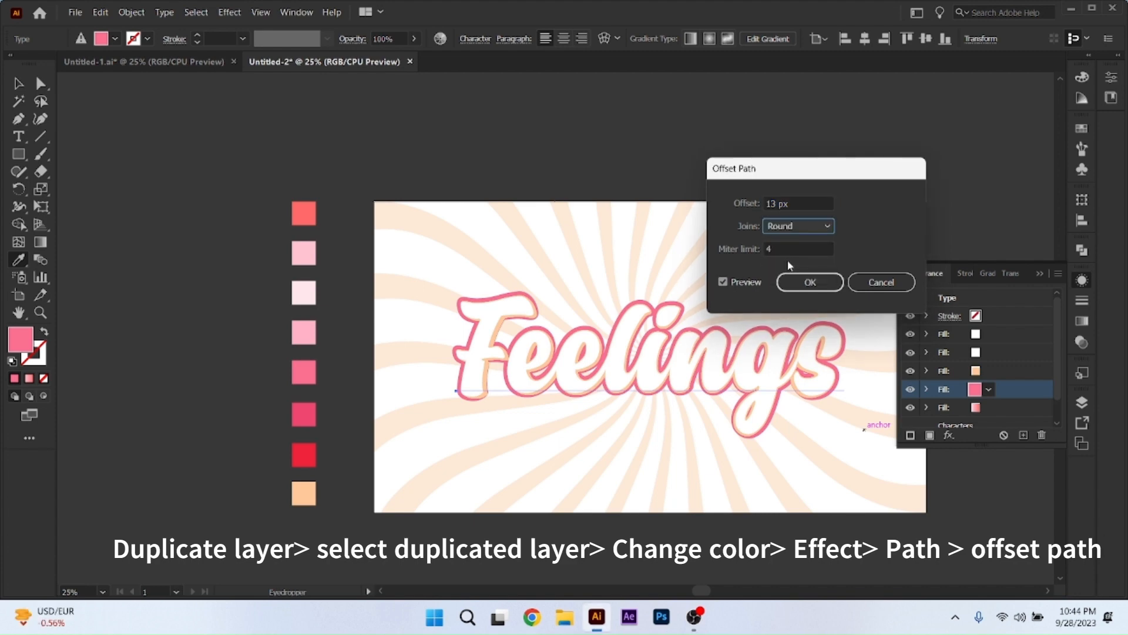
pyautogui.click(817, 281)
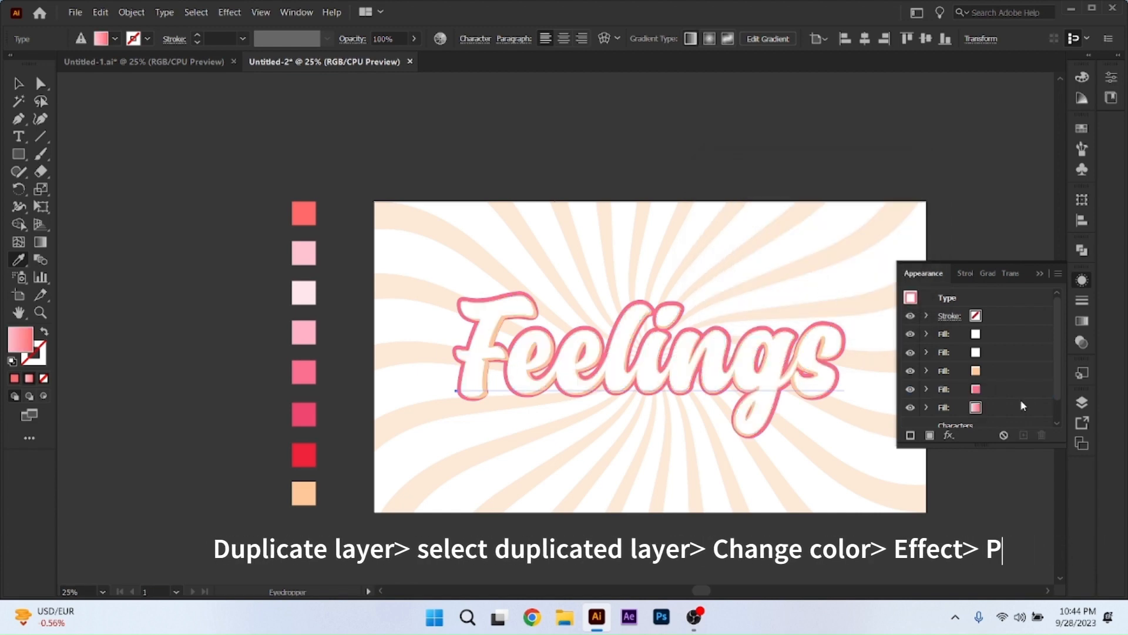
# Edit the peach fill's Transform effect to 100% horizontal scale and a 0.4 px vertical move.
pyautogui.moveTo(1006, 370)
pyautogui.mouseDown()
pyautogui.moveTo(1015, 379)
pyautogui.moveTo(1001, 414)
pyautogui.moveTo(996, 385)
pyautogui.moveTo(997, 402)
pyautogui.mouseUp()
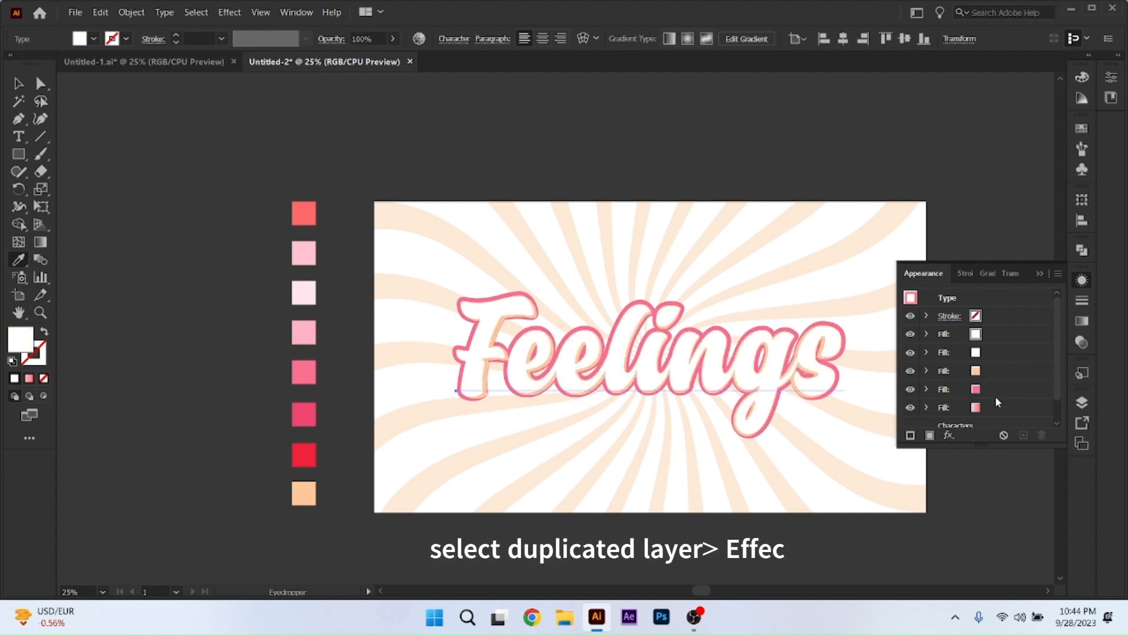
pyautogui.click(982, 365)
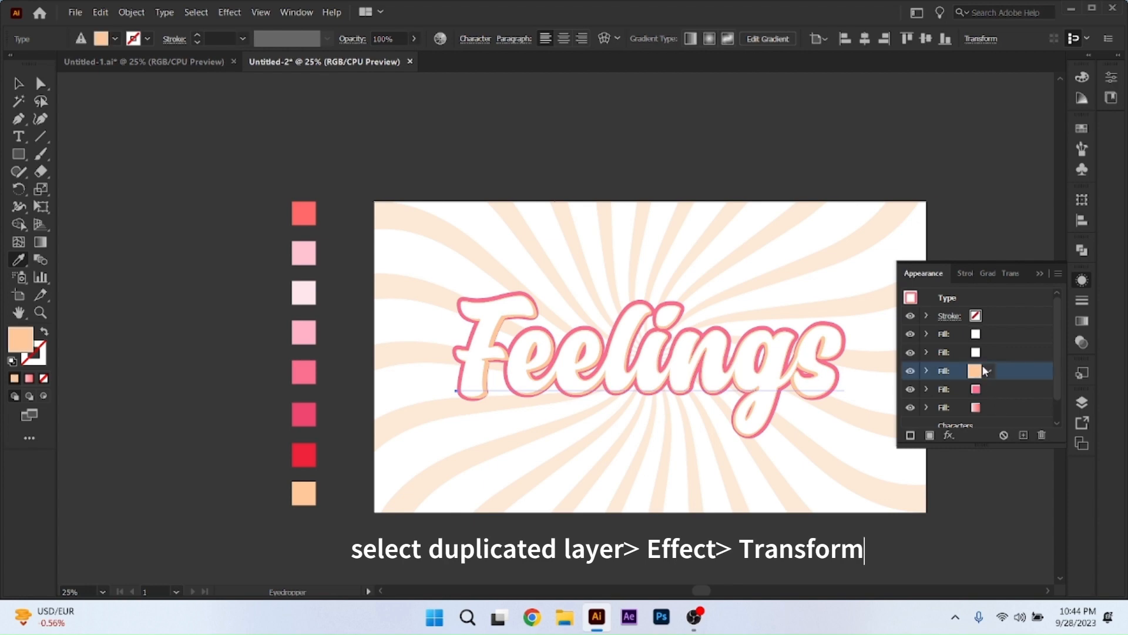
pyautogui.click(927, 371)
pyautogui.click(963, 391)
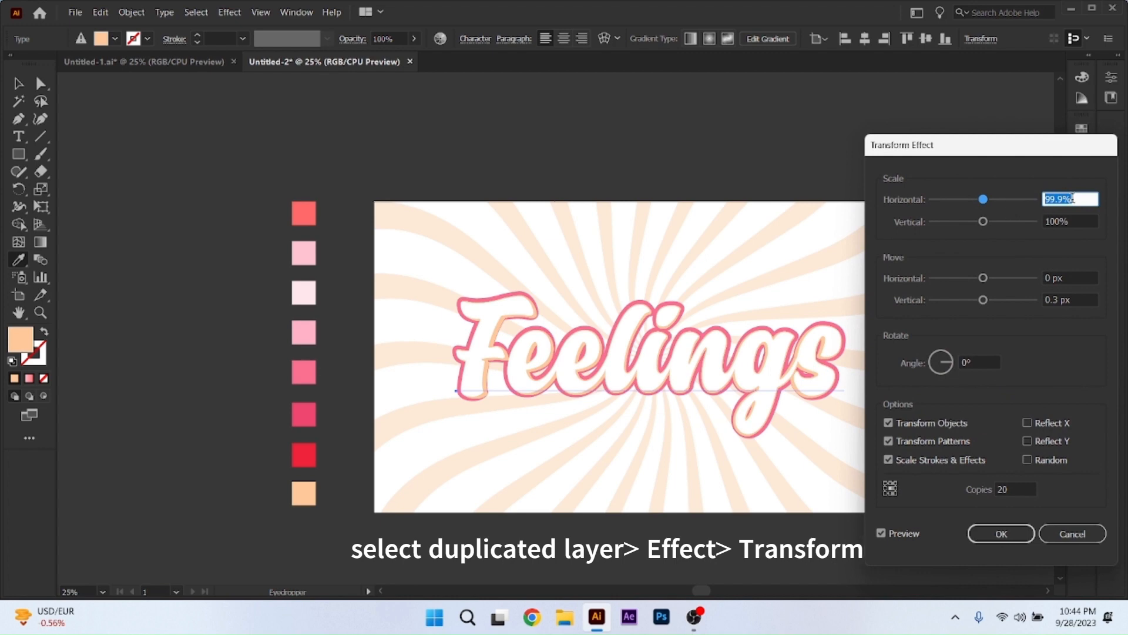
pyautogui.scroll(1, 1072, 198)
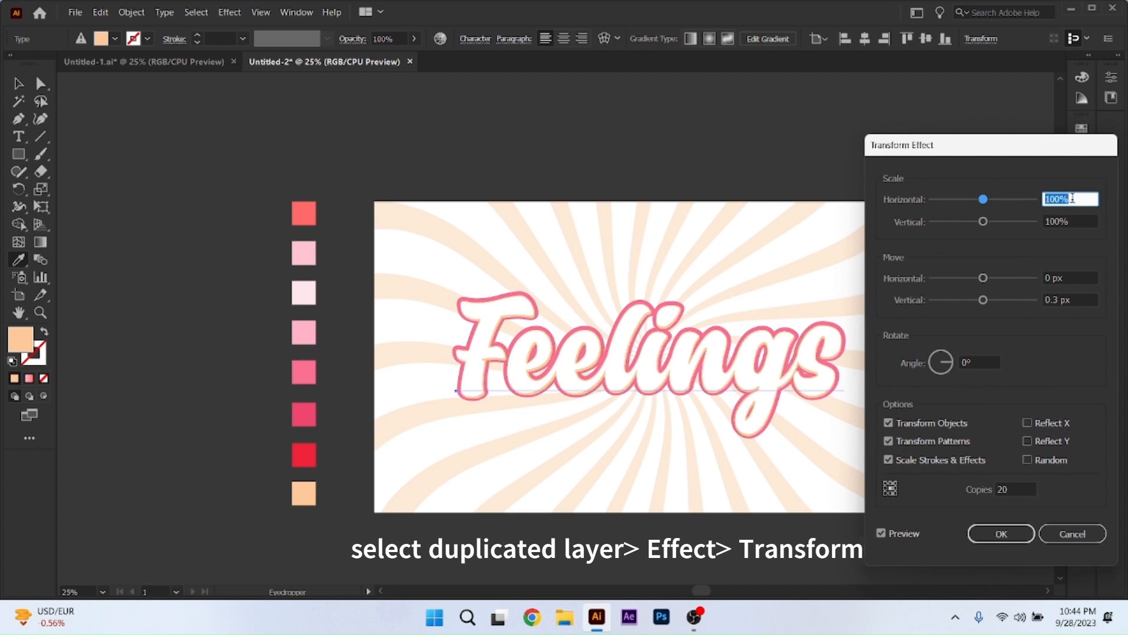
pyautogui.doubleClick(1058, 300)
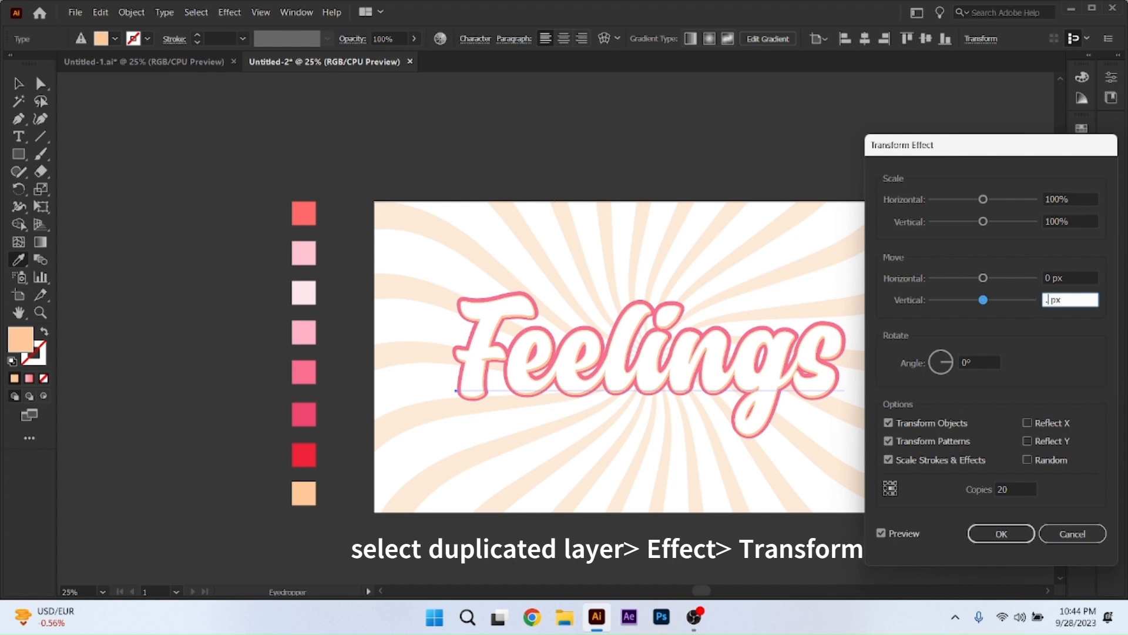
pyautogui.write('.4')
pyautogui.click(881, 535)
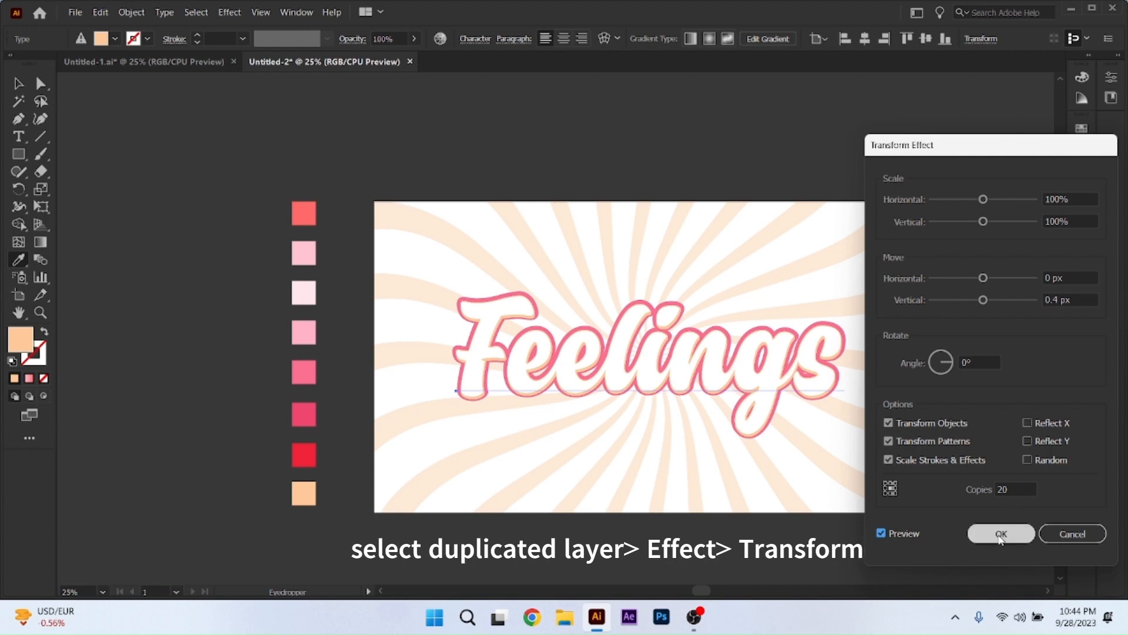
# Increase the copies in the peach fill's Transform effect to 25 and apply the changes.
pyautogui.moveTo(1011, 490); pyautogui.dragTo(995, 490)
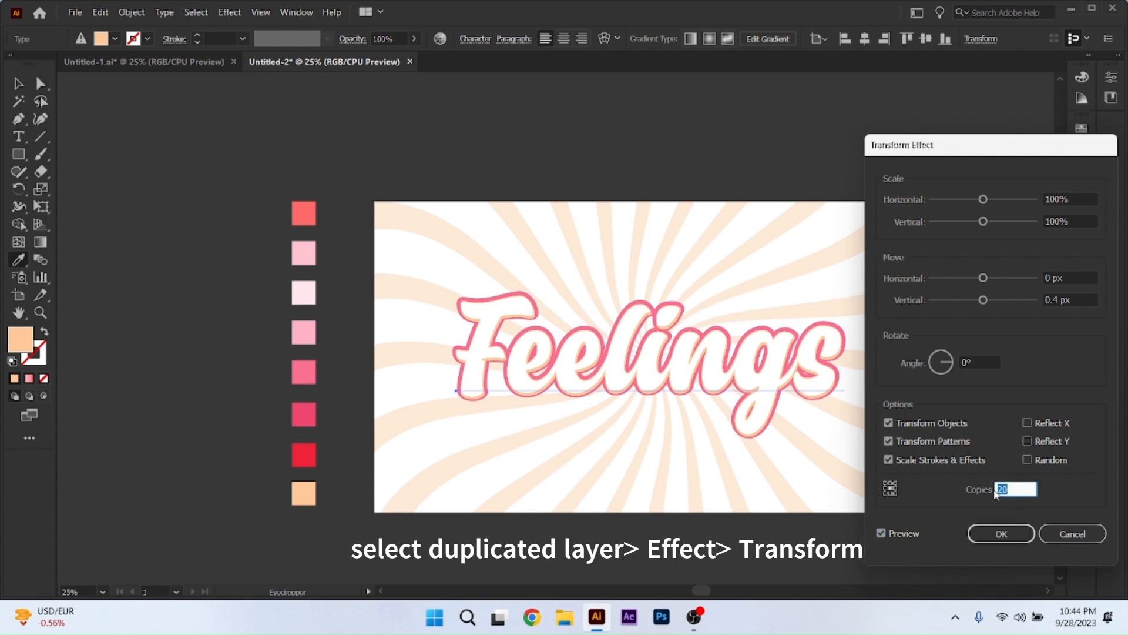
pyautogui.write('25')
pyautogui.click(883, 532)
pyautogui.click(883, 532)
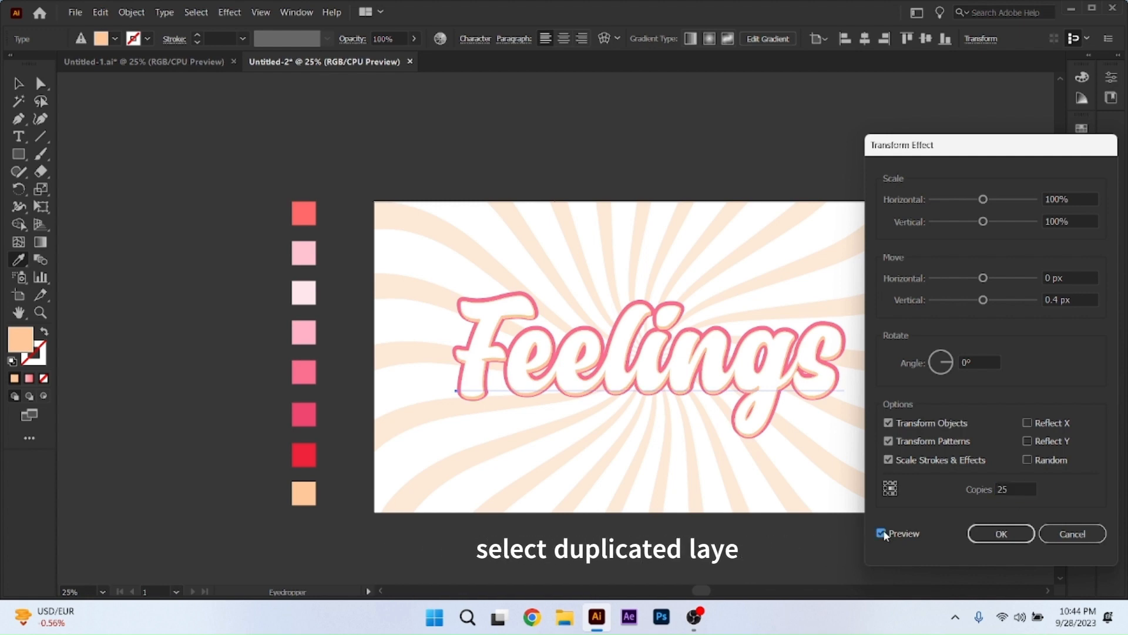
pyautogui.click(995, 534)
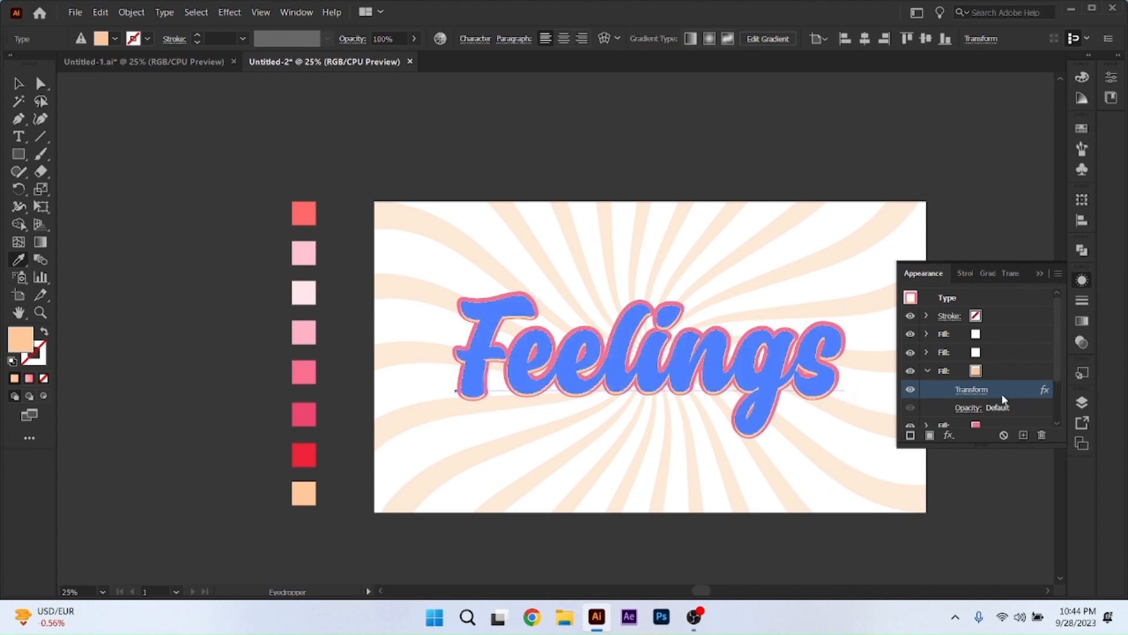
# Duplicate the medium pink fill in the text's appearance.
pyautogui.scroll(-2, 1003, 399)
pyautogui.click(986, 365)
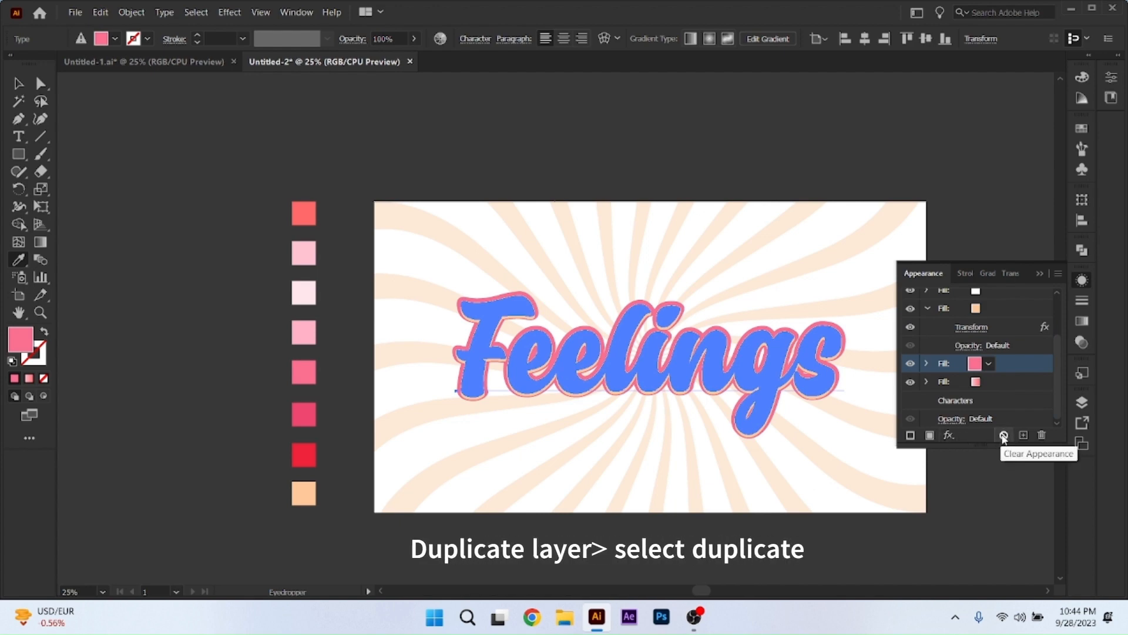
pyautogui.click(1024, 436)
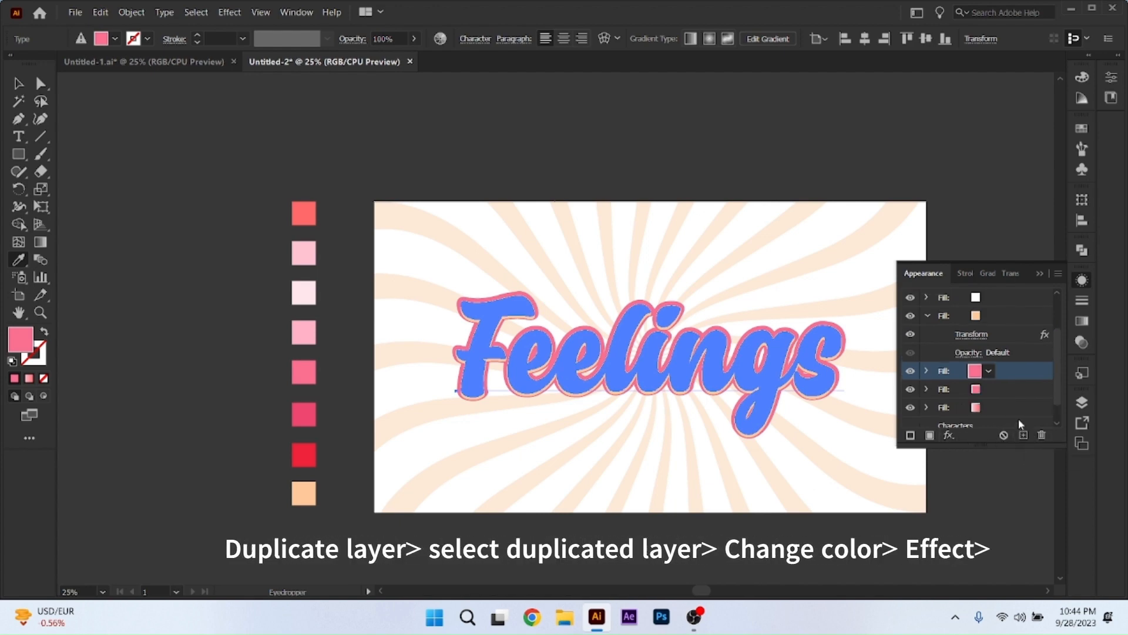
pyautogui.scroll(-1, 1018, 419)
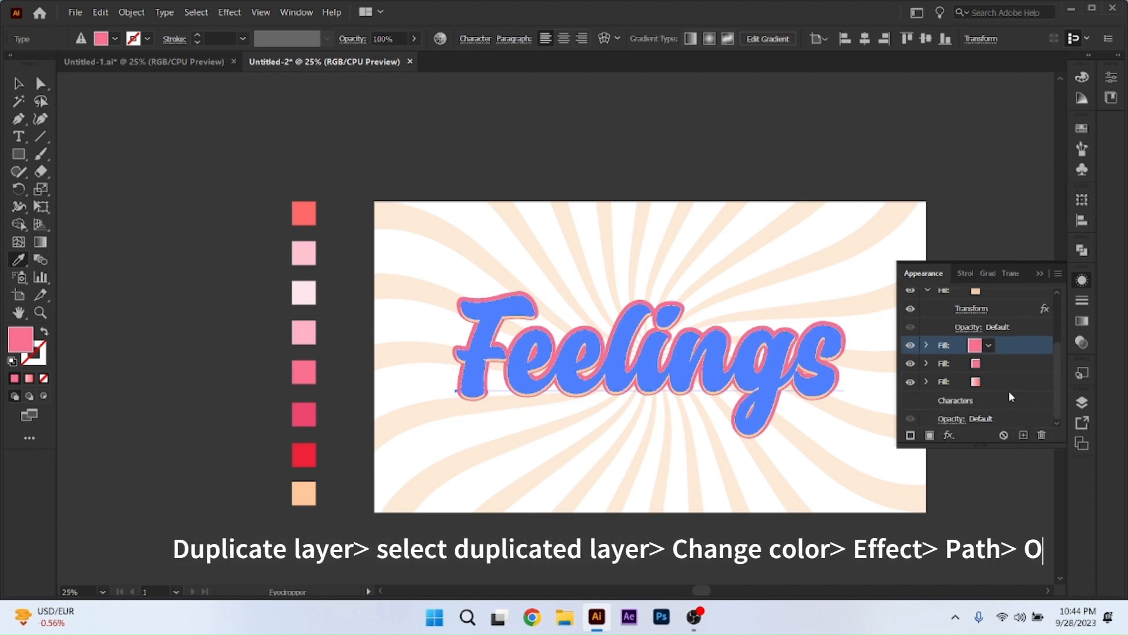
# Recolor the lower medium pink fill with the dark pink swatch and add an Offset Path effect with round joins to it.
pyautogui.click(990, 360)
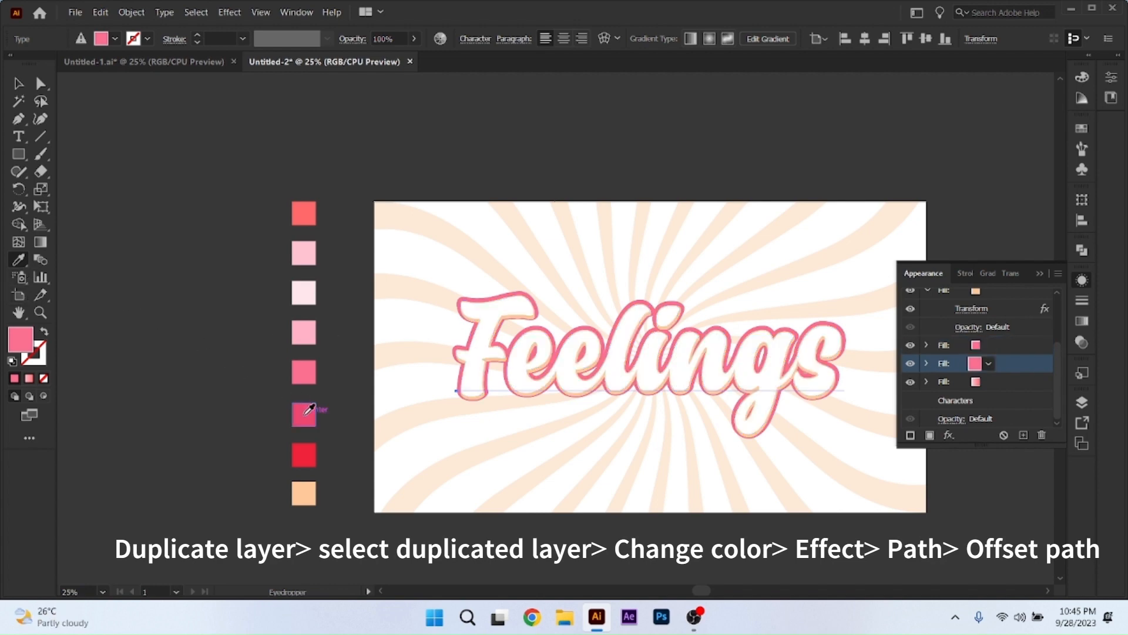
pyautogui.click(308, 410)
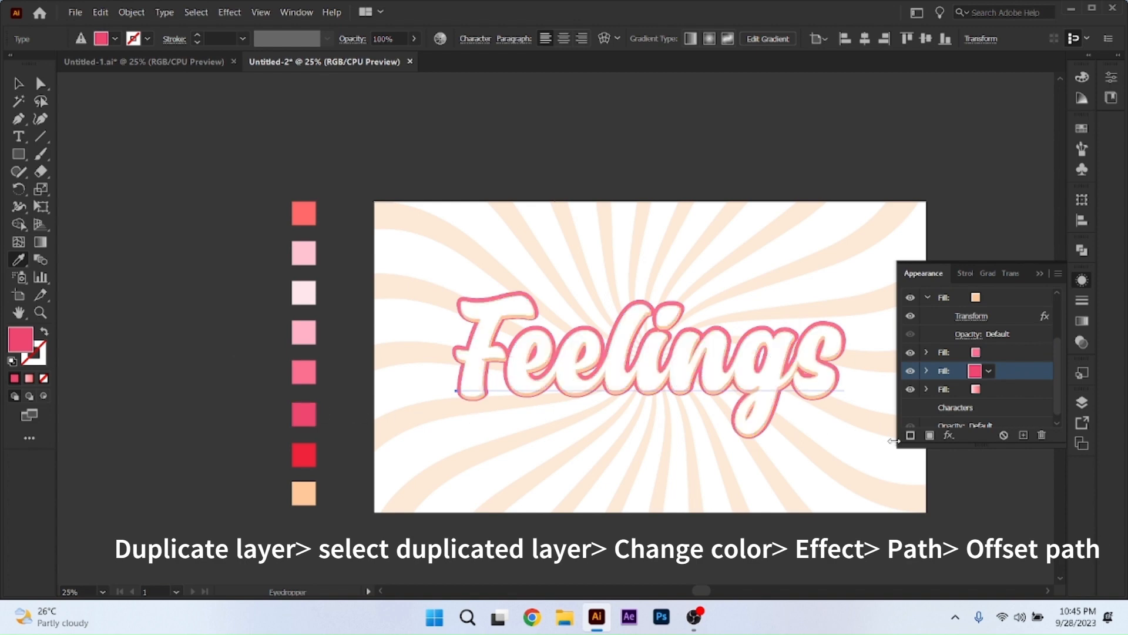
pyautogui.click(950, 435)
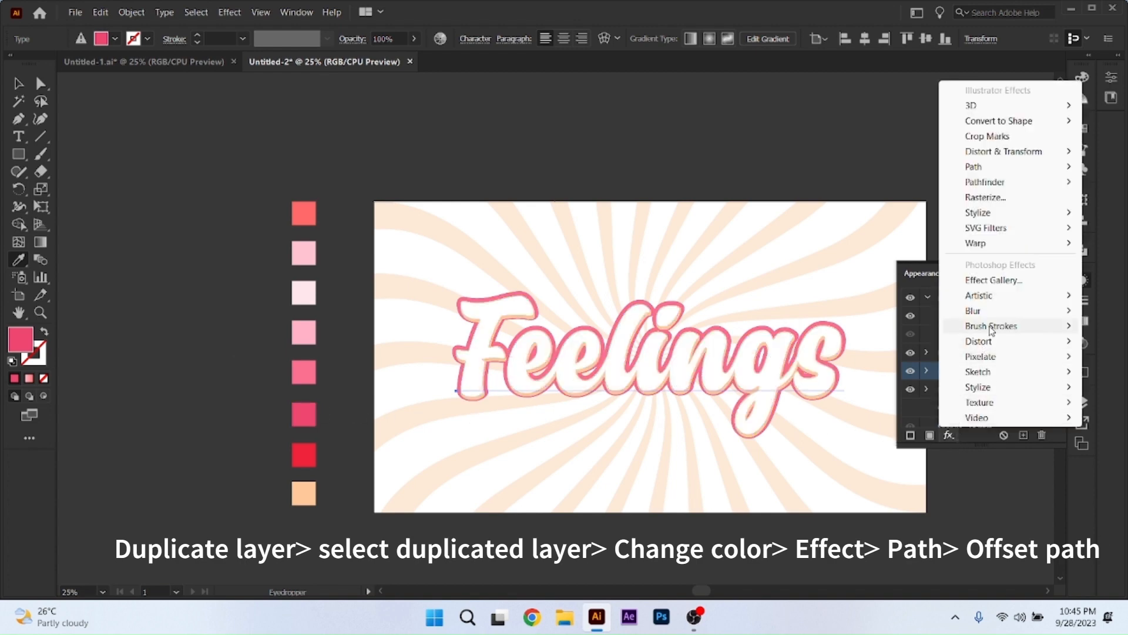
pyautogui.moveTo(997, 294)
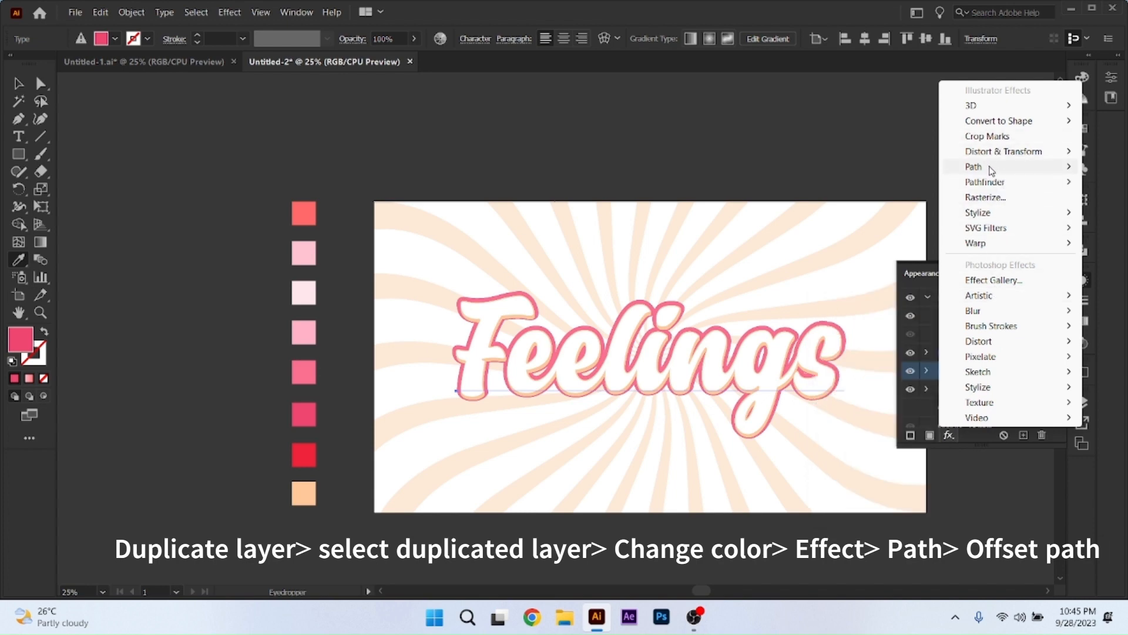
pyautogui.moveTo(988, 172)
pyautogui.click(869, 168)
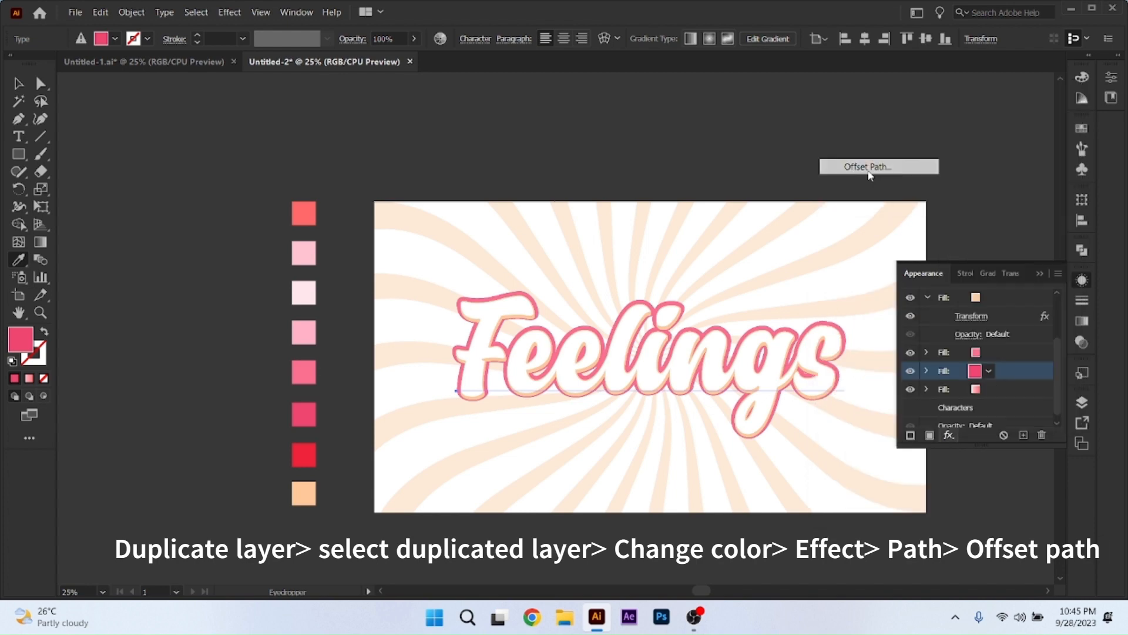
pyautogui.click(615, 337)
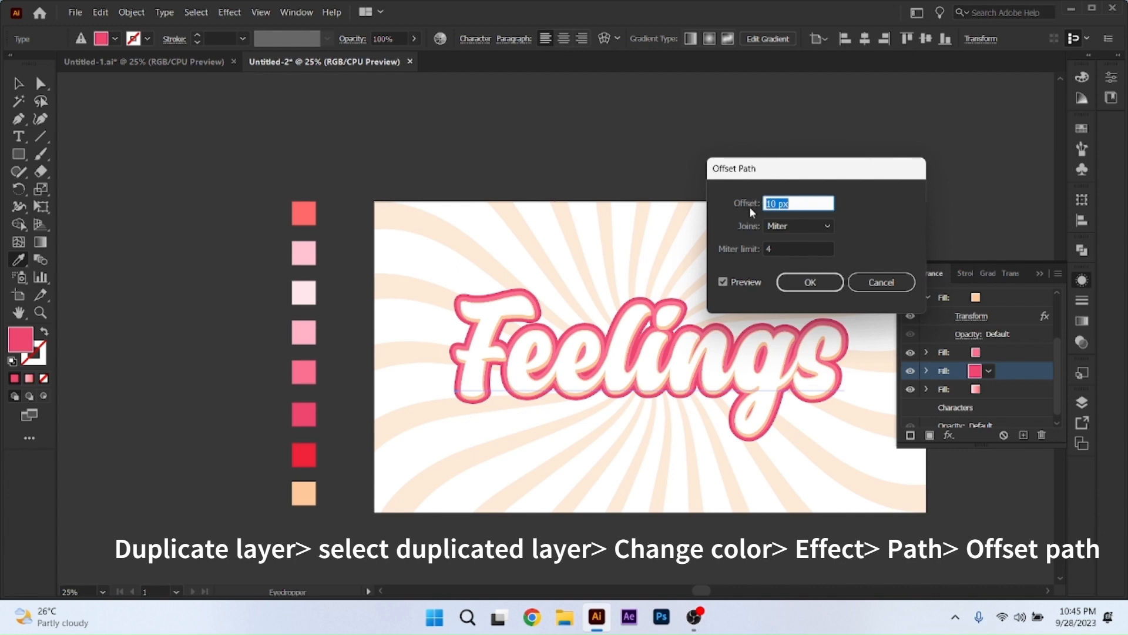
pyautogui.click(791, 226)
pyautogui.click(791, 259)
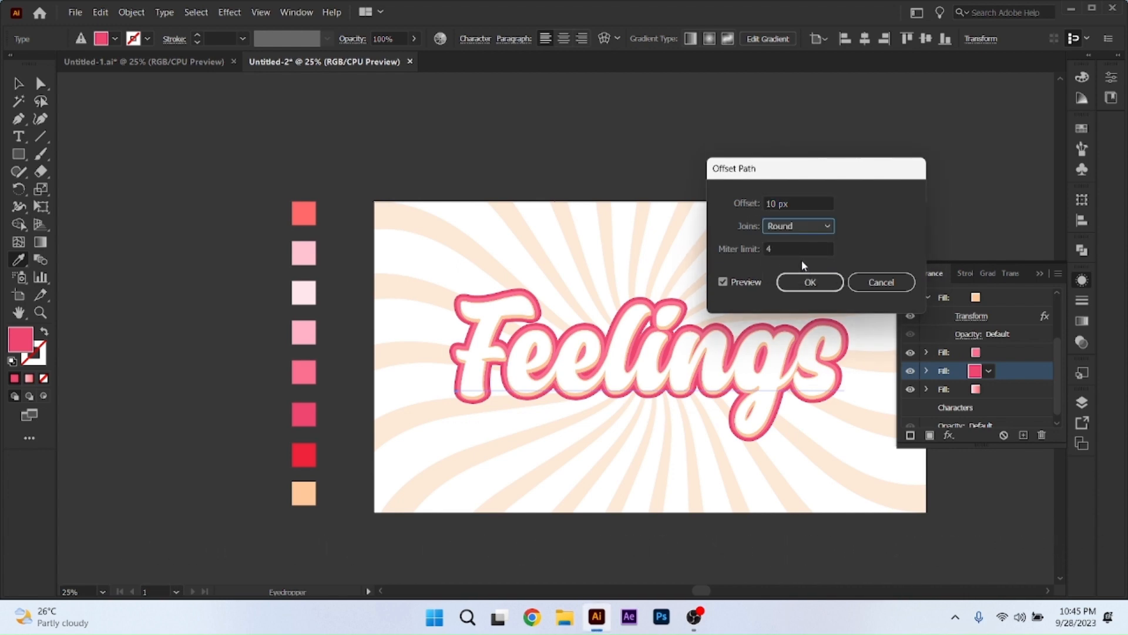
# Set the dark pink fill's path offset to 11 px and apply the effect.
pyautogui.click(744, 203)
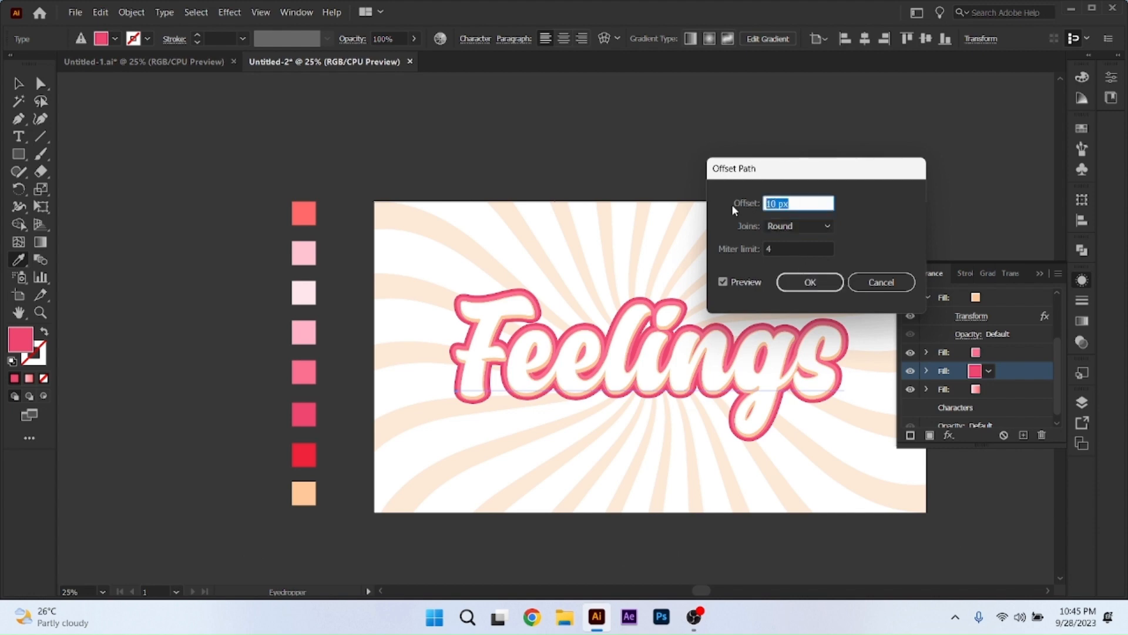
pyautogui.press('Up')
pyautogui.press('Up')
pyautogui.press('Up')
pyautogui.press('Up')
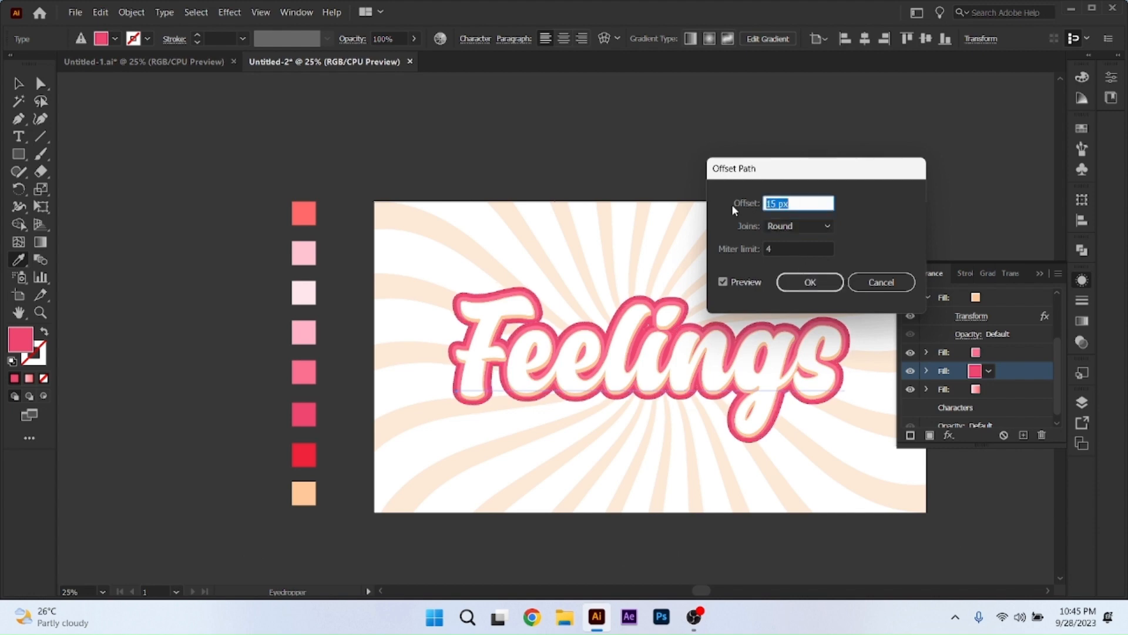
pyautogui.press('Down')
pyautogui.press('Down')
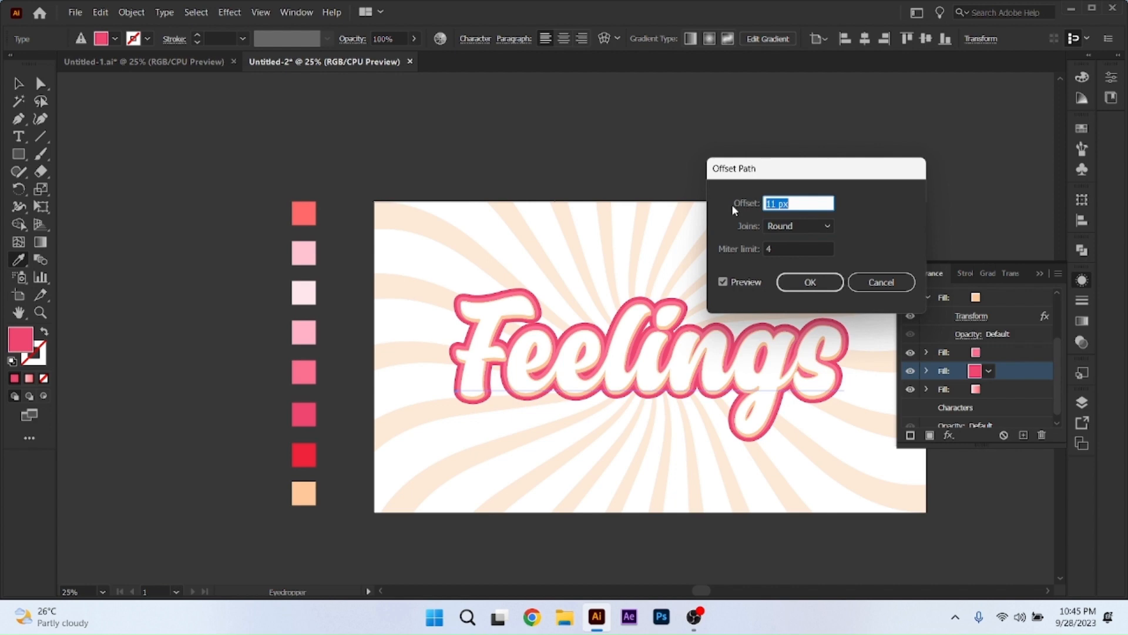
pyautogui.click(811, 282)
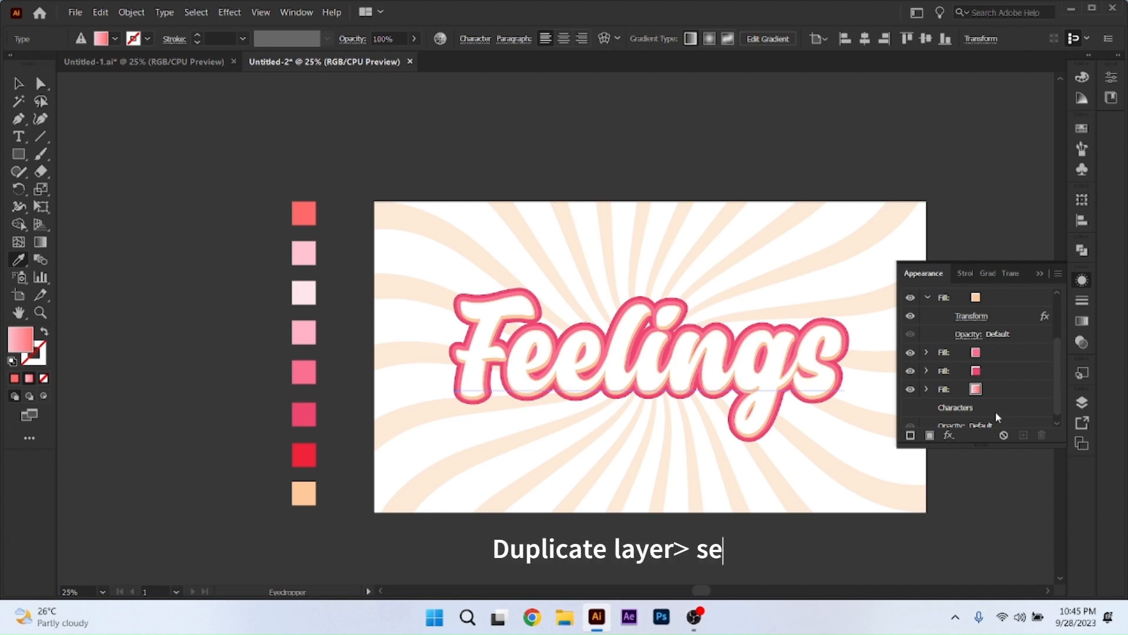
# Duplicate the dark pink fill and recolor the lower copy with the red swatch.
pyautogui.click(994, 373)
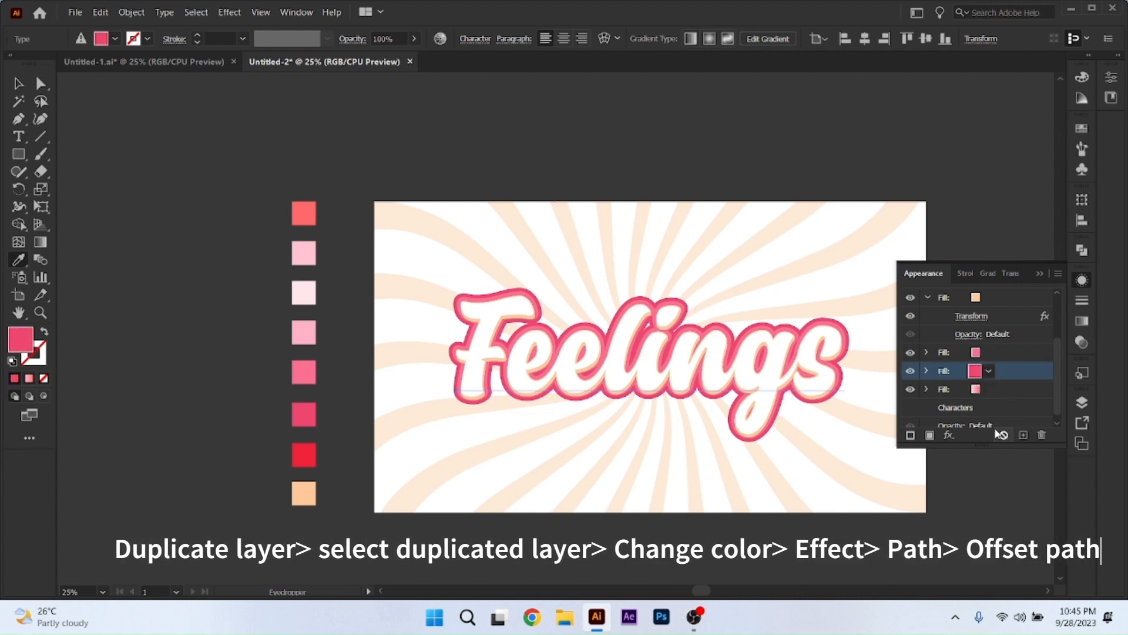
pyautogui.click(1023, 435)
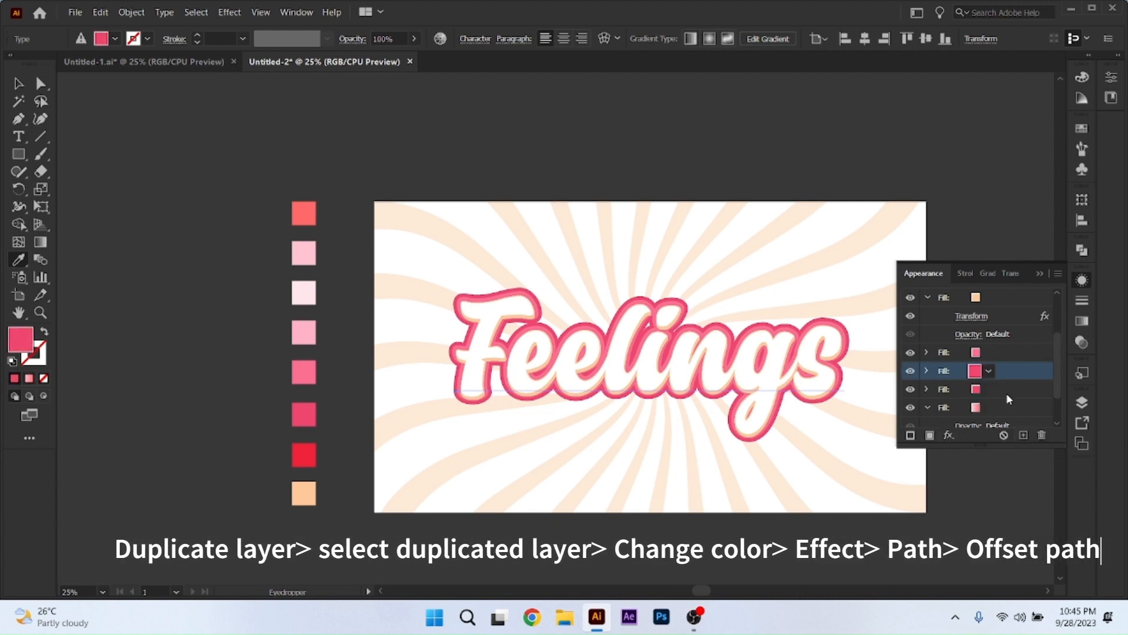
pyautogui.click(990, 388)
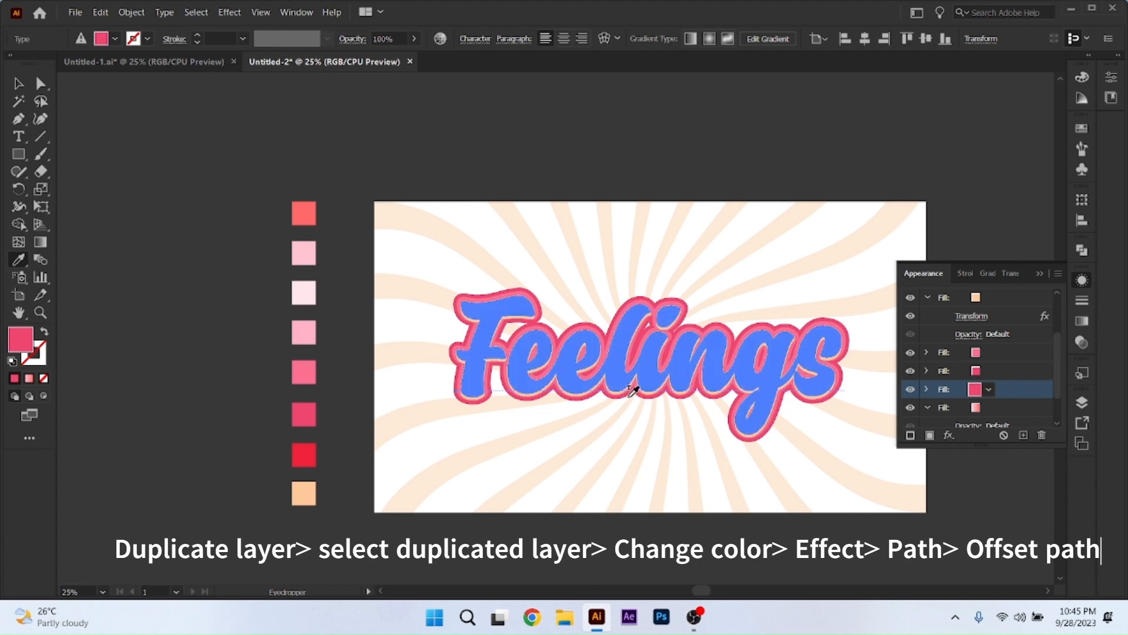
pyautogui.click(304, 454)
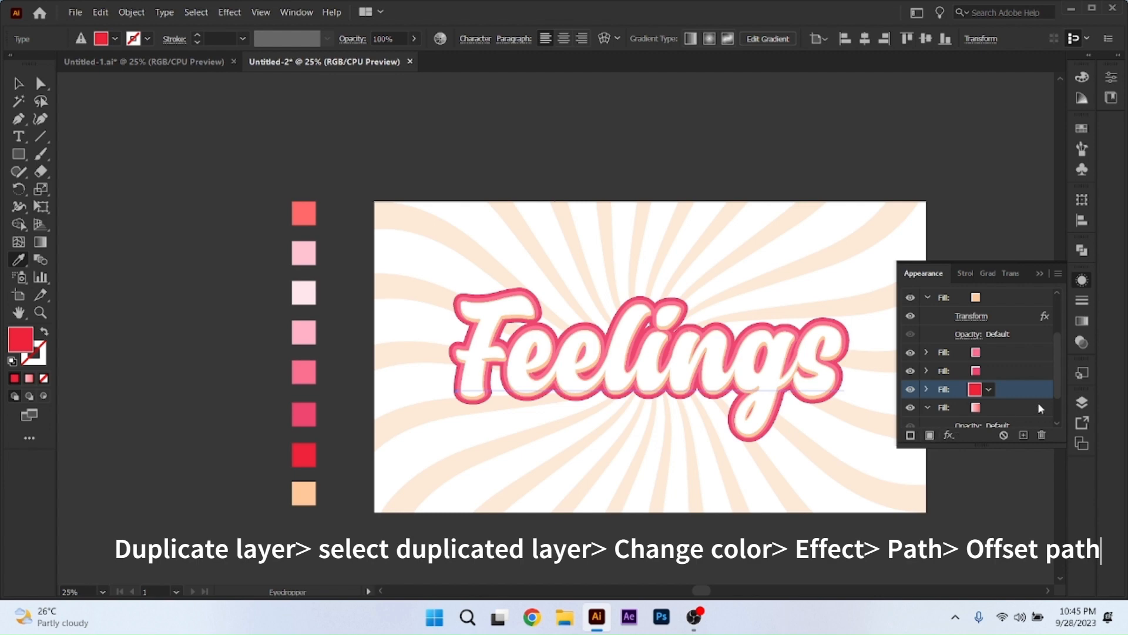
# Apply an additional Offset Path effect of 6 px with round joins to the red fill.
pyautogui.click(950, 436)
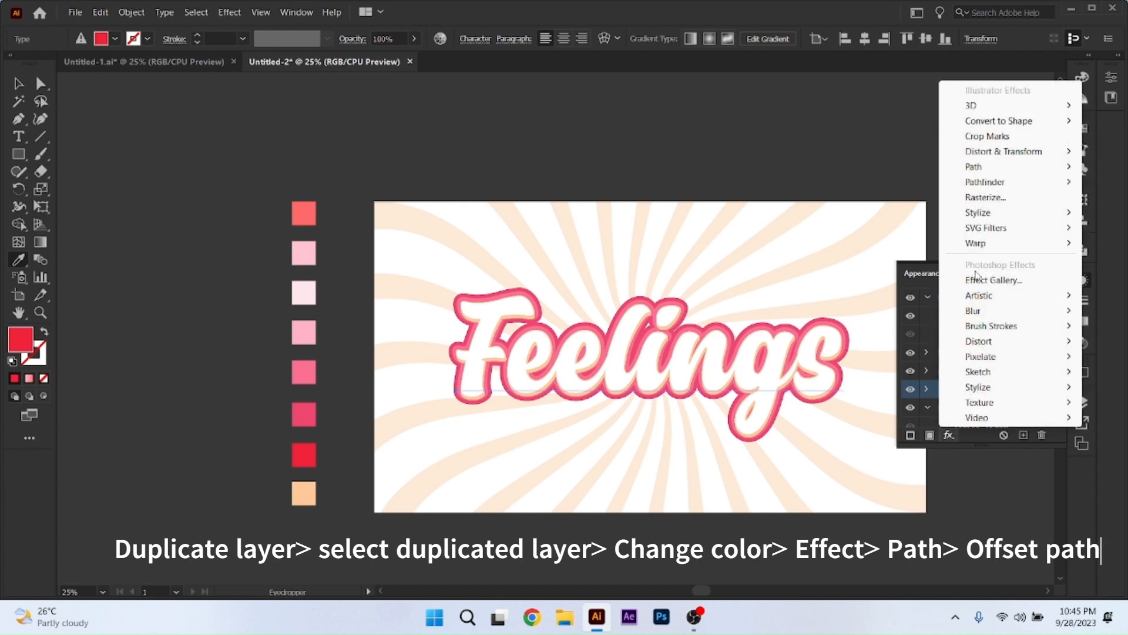
pyautogui.moveTo(976, 166)
pyautogui.click(886, 173)
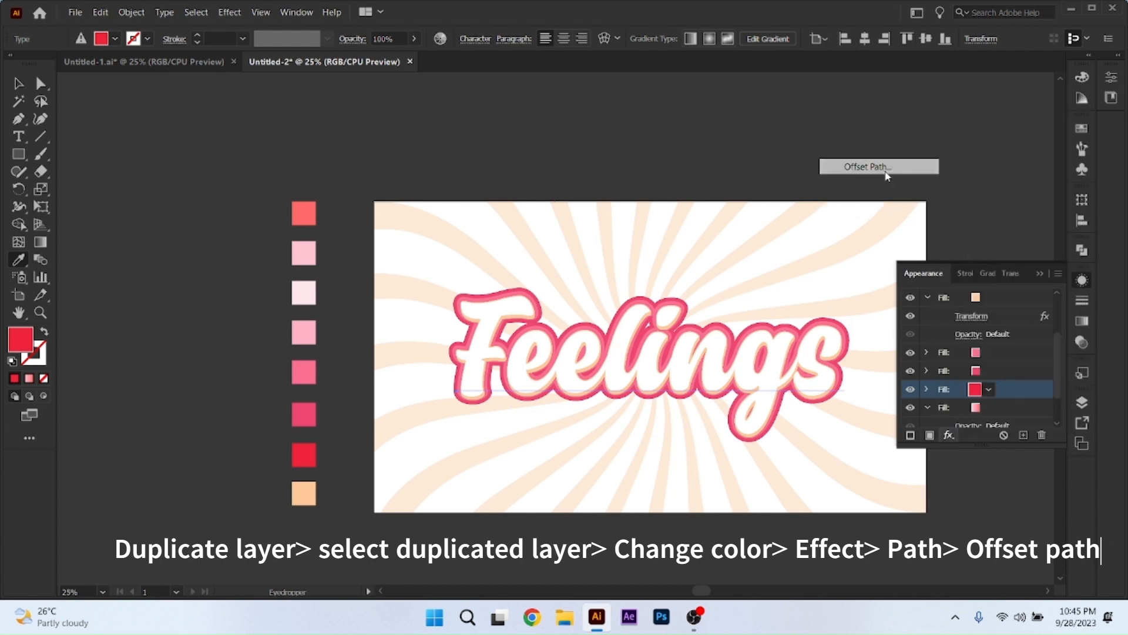
pyautogui.click(626, 336)
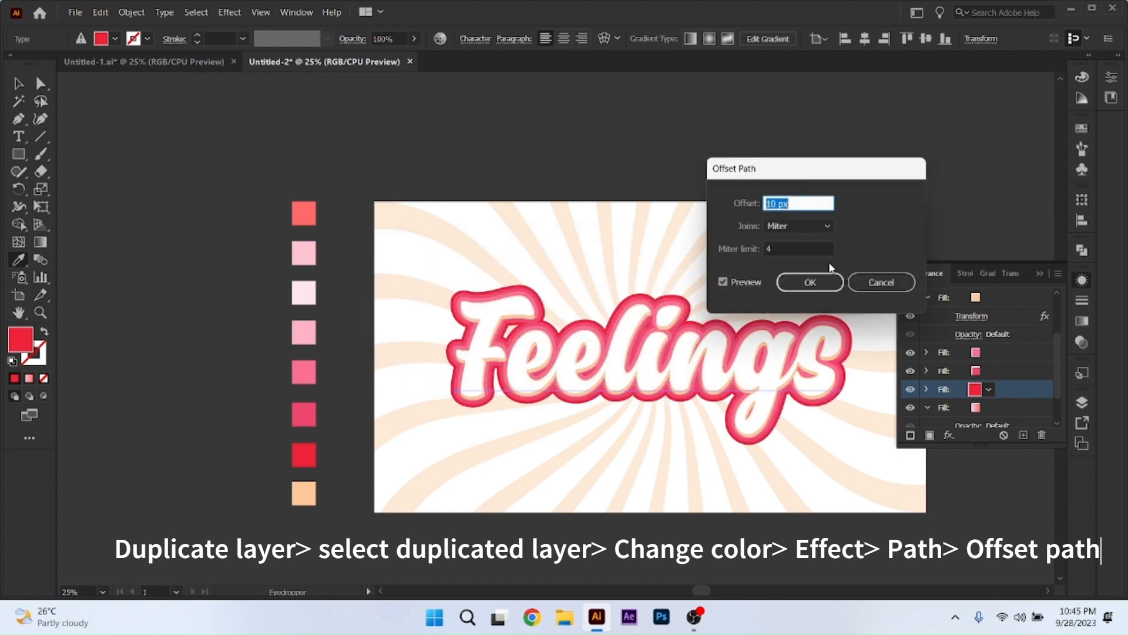
pyautogui.click(826, 229)
pyautogui.click(791, 258)
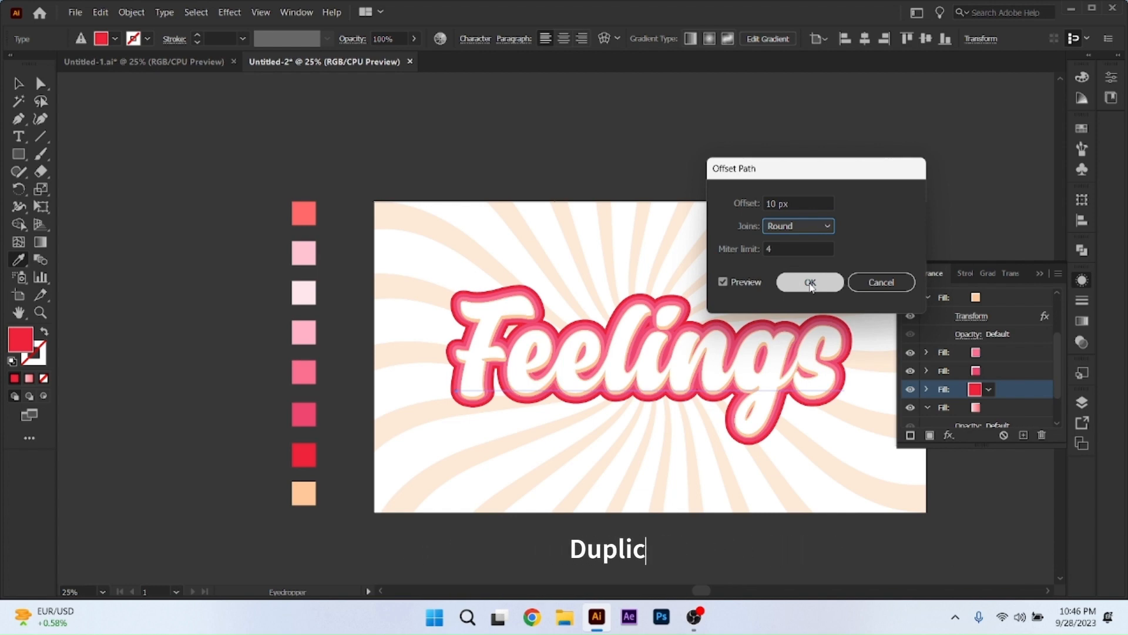
pyautogui.moveTo(803, 203); pyautogui.dragTo(738, 215)
pyautogui.press('Down')
pyautogui.press('Down')
pyautogui.press('Down')
pyautogui.press('Down')
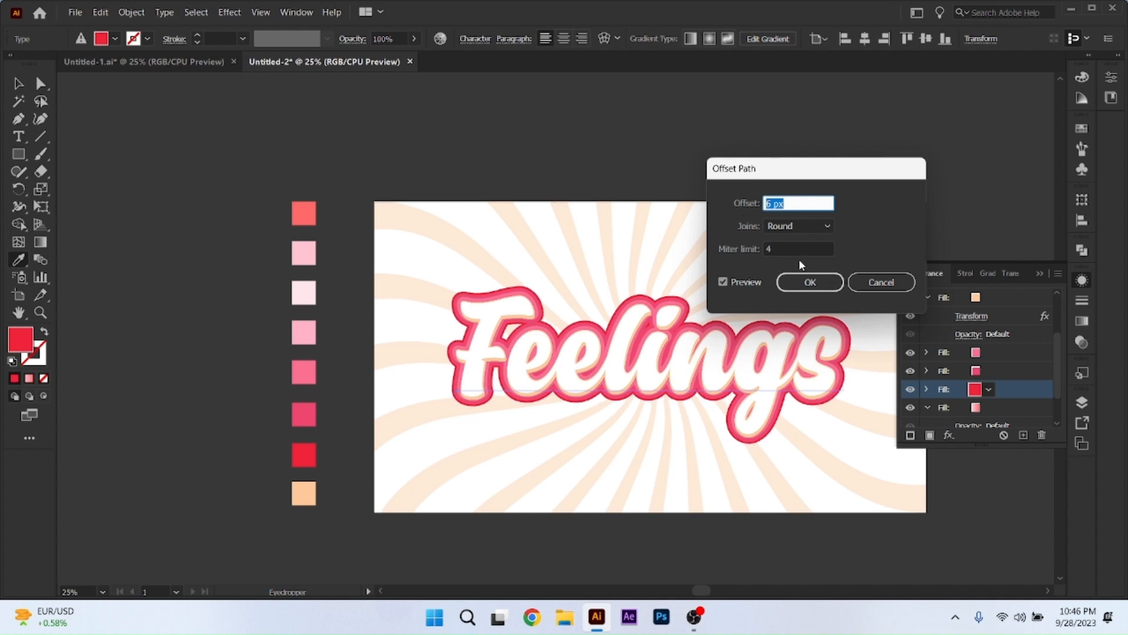
pyautogui.click(811, 282)
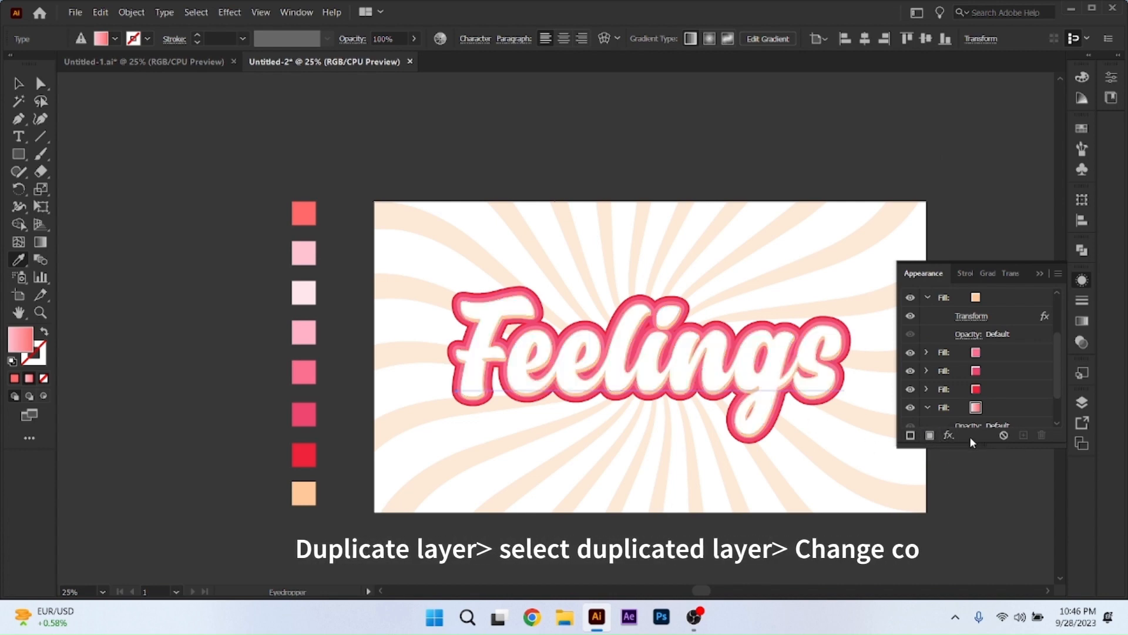
# Duplicate the red fill and change the upper copy's color to black.
pyautogui.click(983, 386)
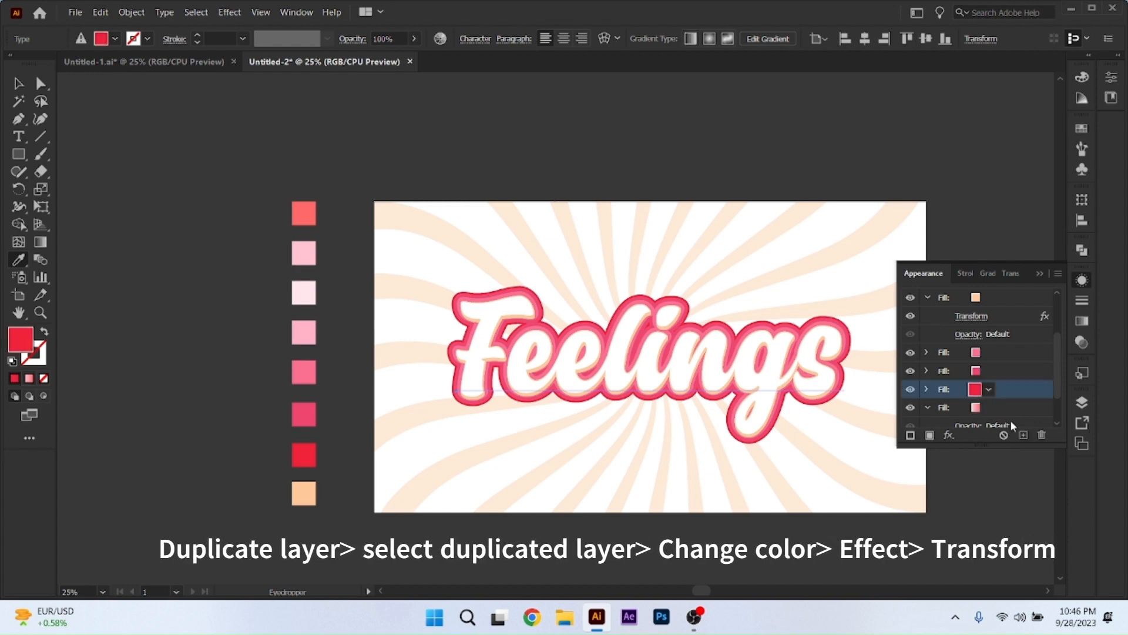
pyautogui.click(1024, 439)
pyautogui.click(989, 390)
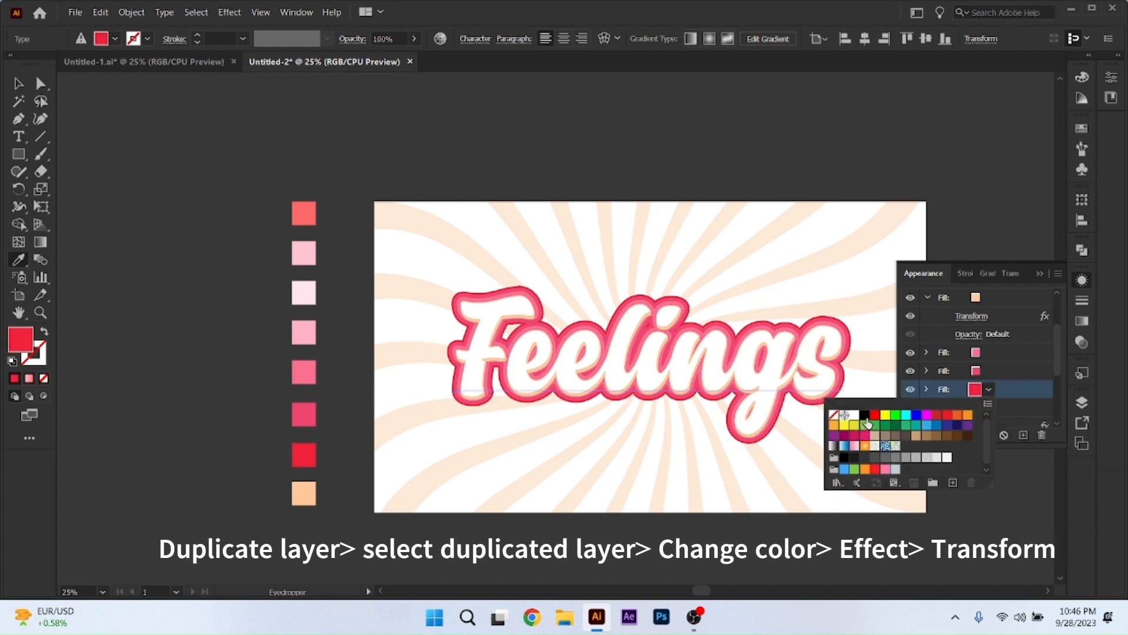
pyautogui.click(866, 416)
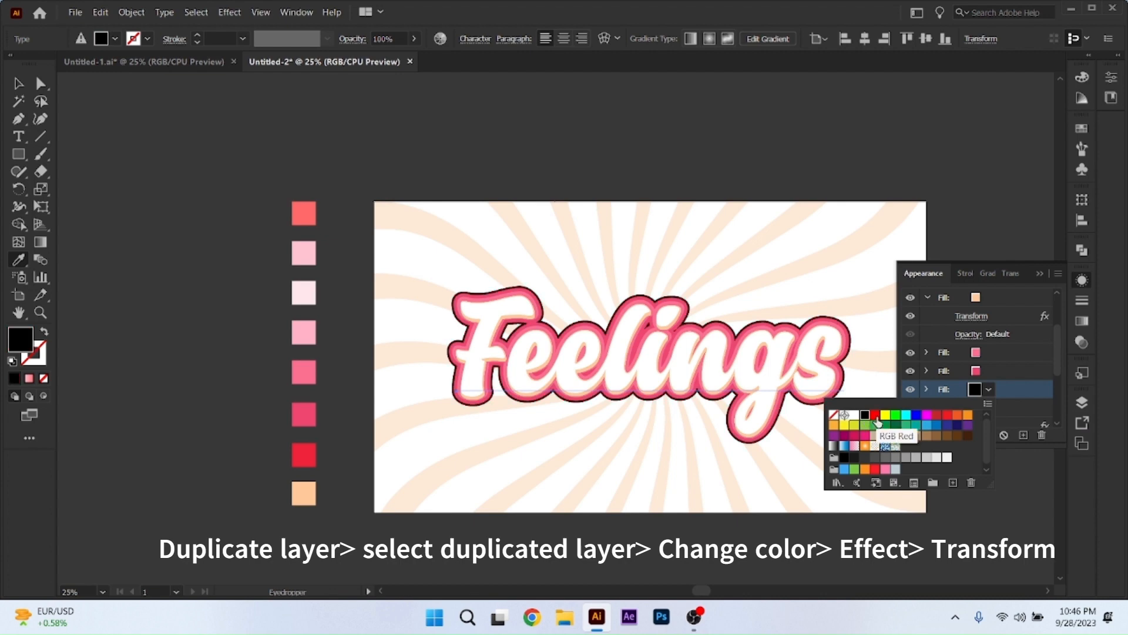
pyautogui.click(1018, 383)
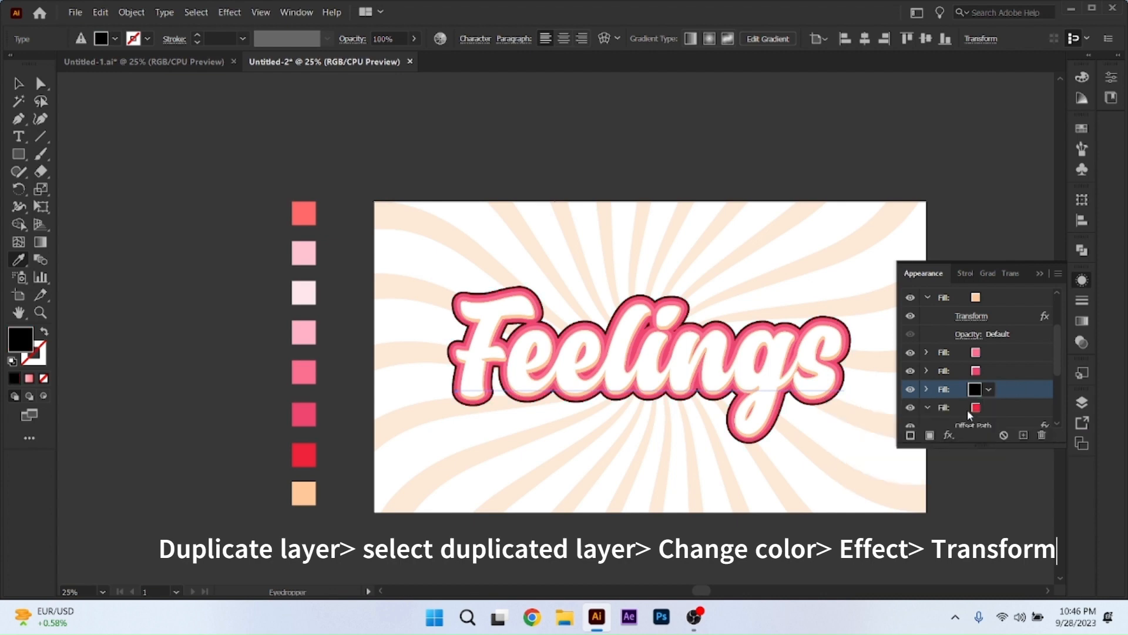
# Apply a Transform effect to the black fill with a 0.3 px horizontal move, a 0.2 px vertical move and 60 copies.
pyautogui.click(949, 435)
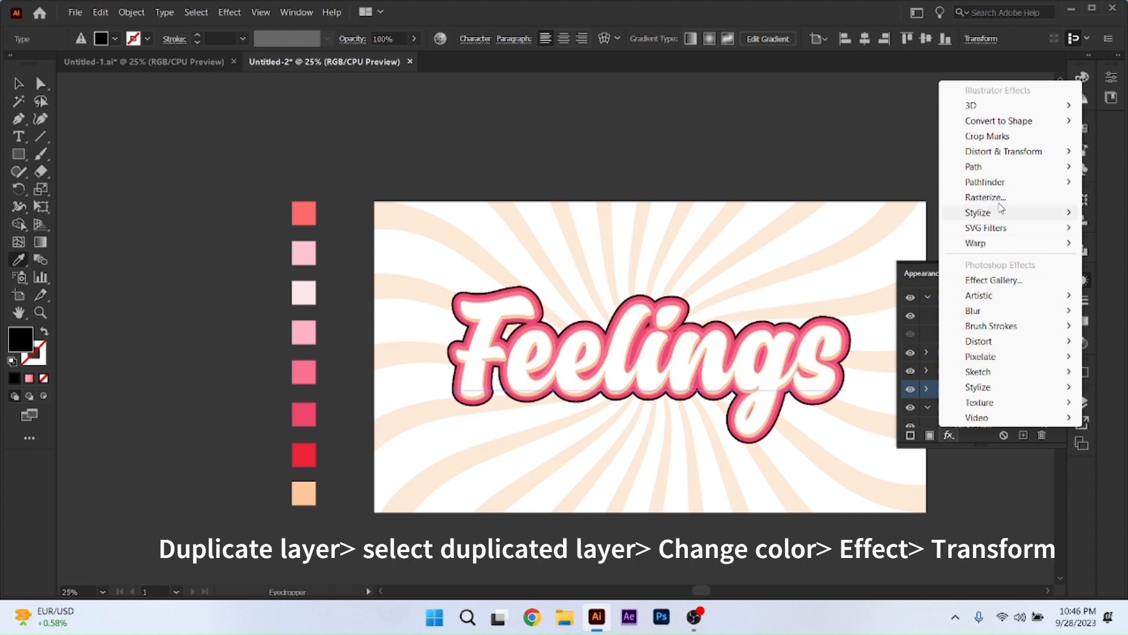
pyautogui.moveTo(1012, 157)
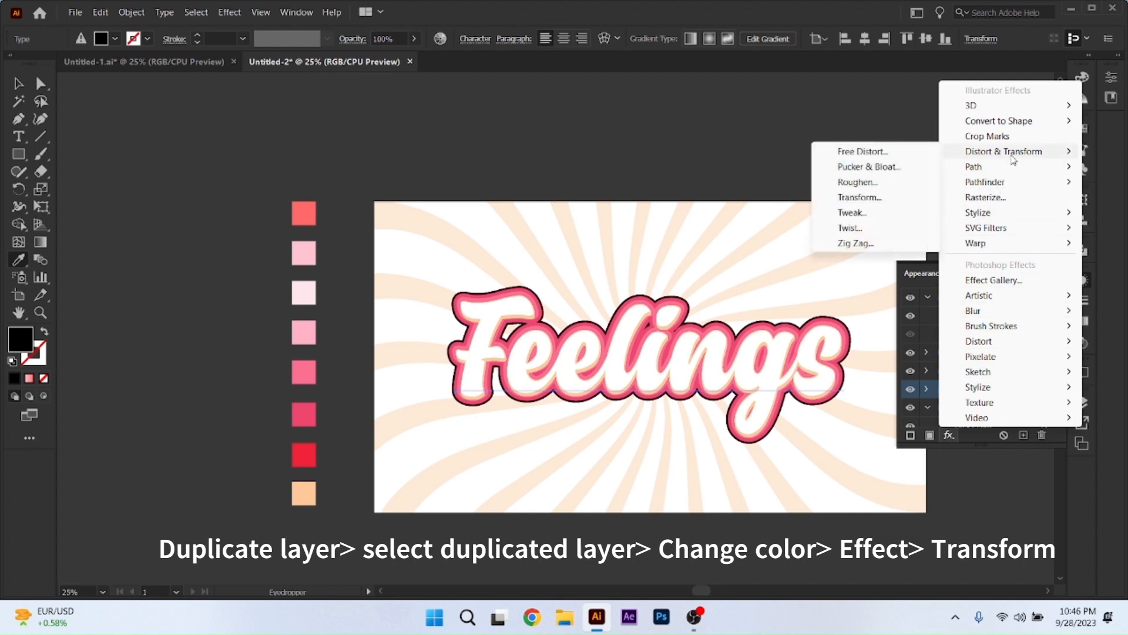
pyautogui.click(861, 198)
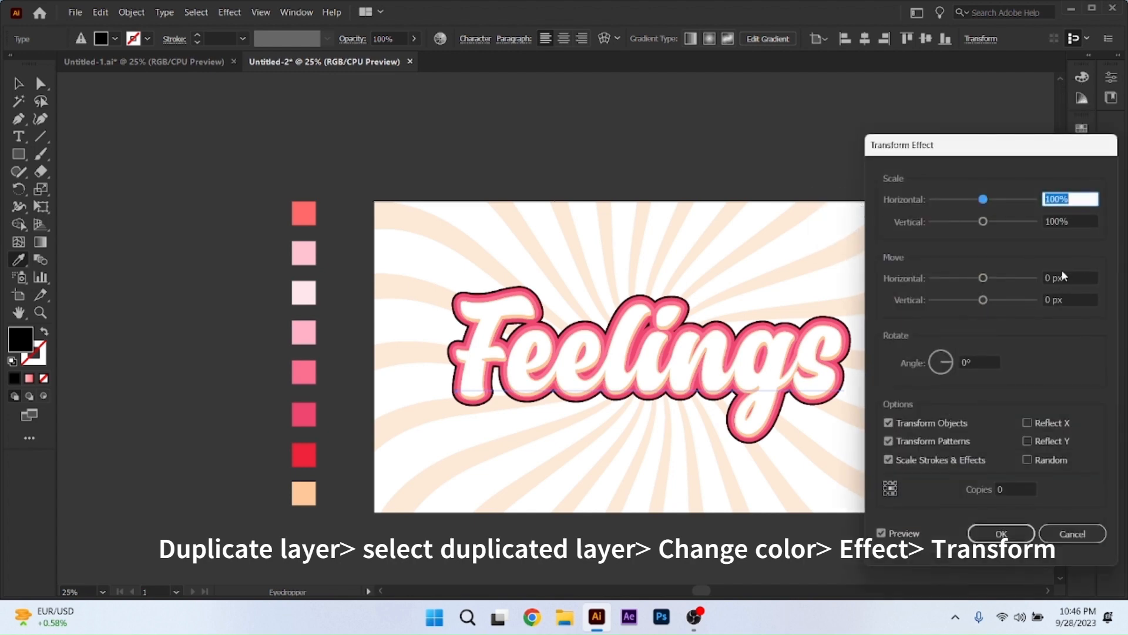
pyautogui.click(1055, 277)
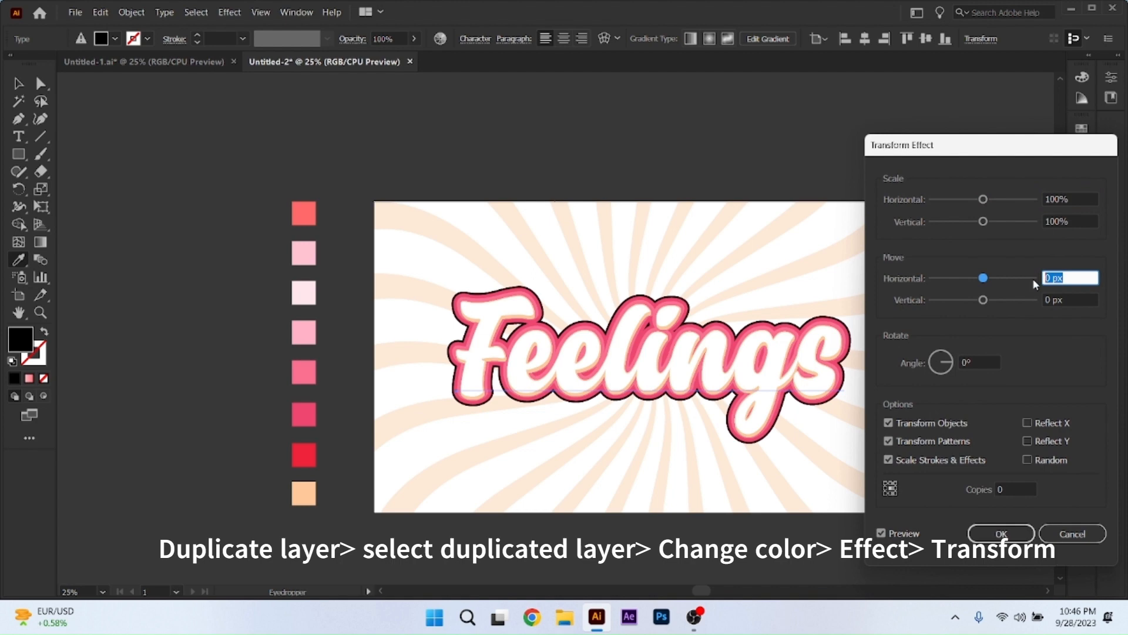
pyautogui.click(1062, 300)
pyautogui.write('.')
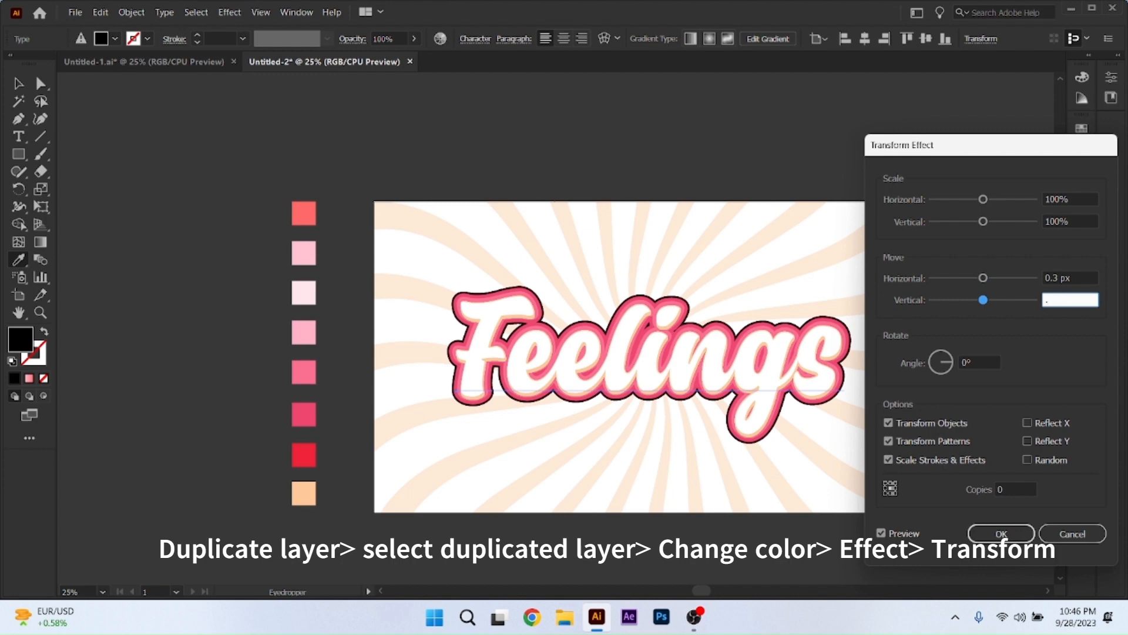
pyautogui.write('2')
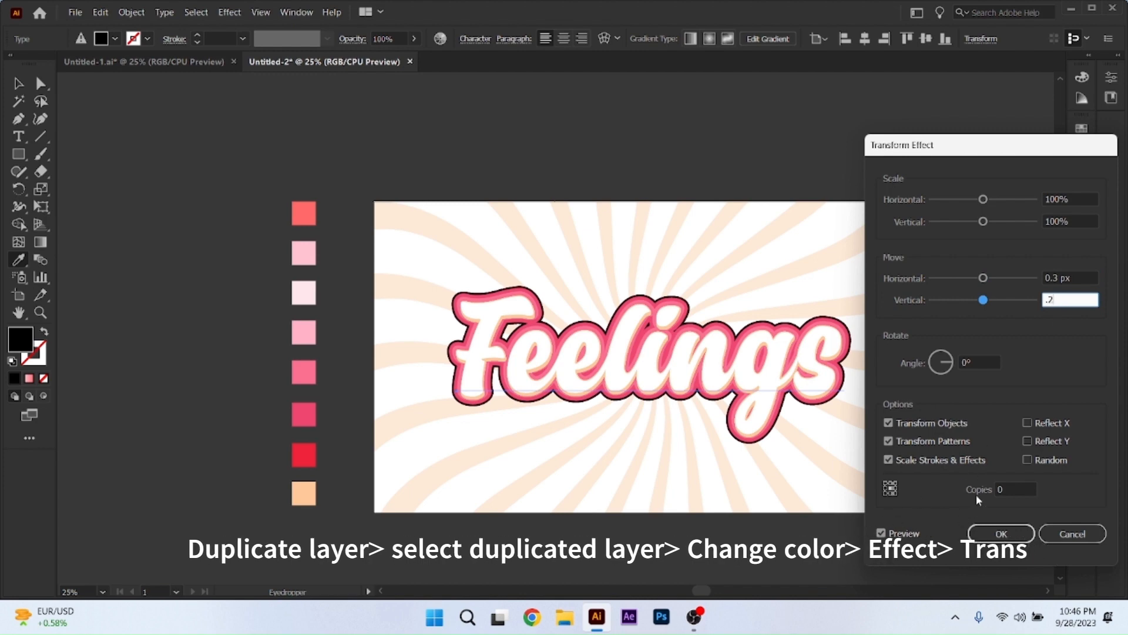
pyautogui.click(997, 491)
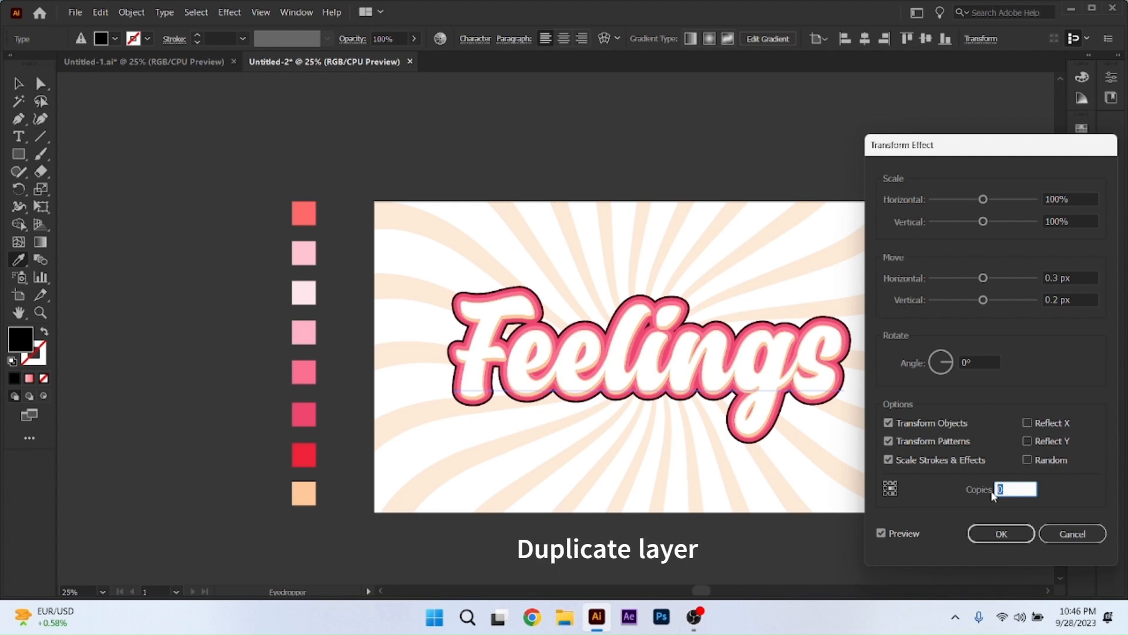
pyautogui.write('60')
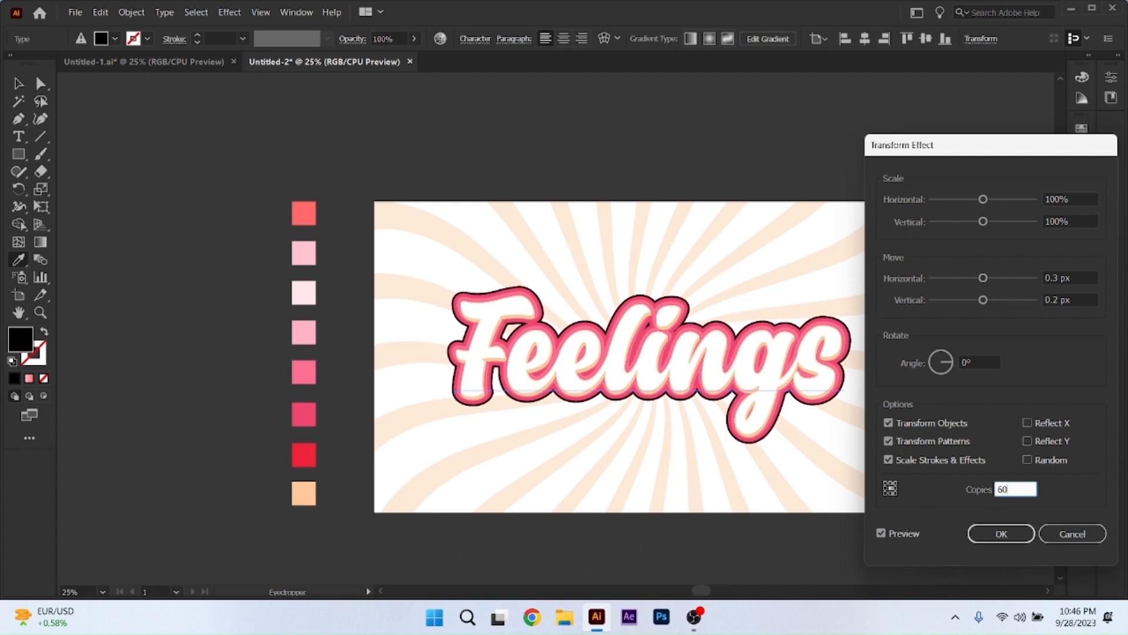
pyautogui.click(880, 532)
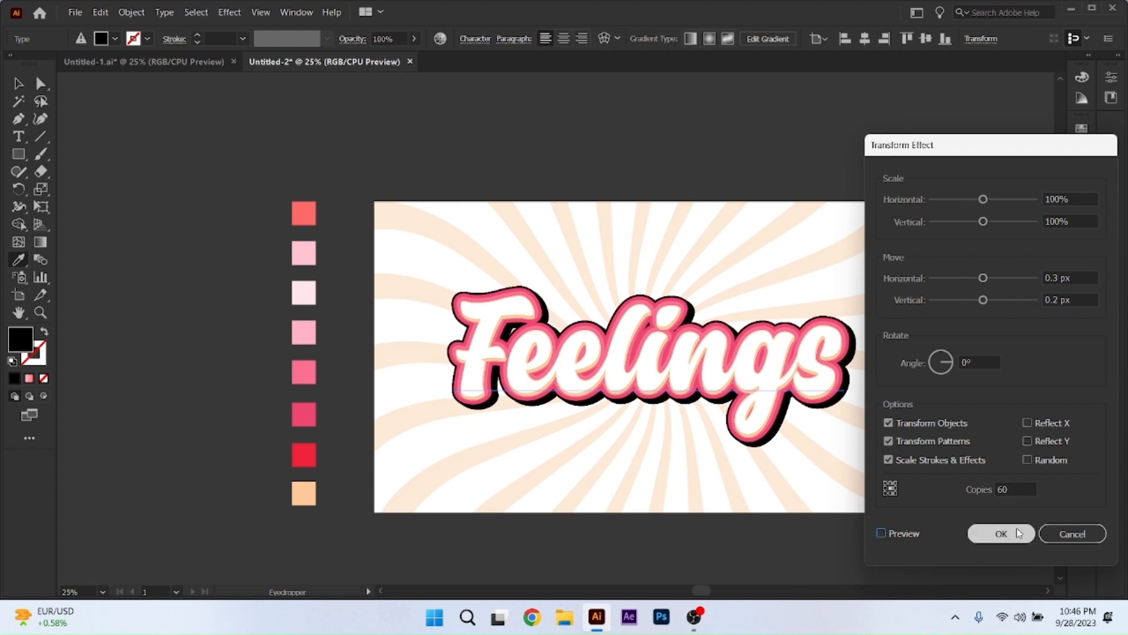
pyautogui.click(1000, 534)
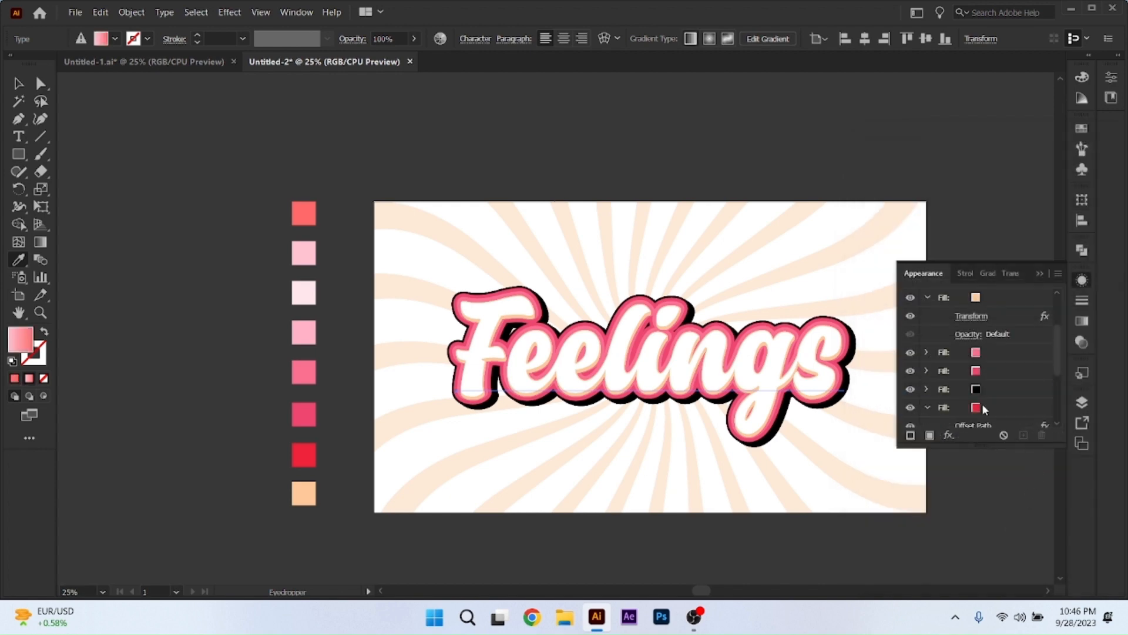
# Recolor the text's black fill with the peach swatch.
pyautogui.click(975, 390)
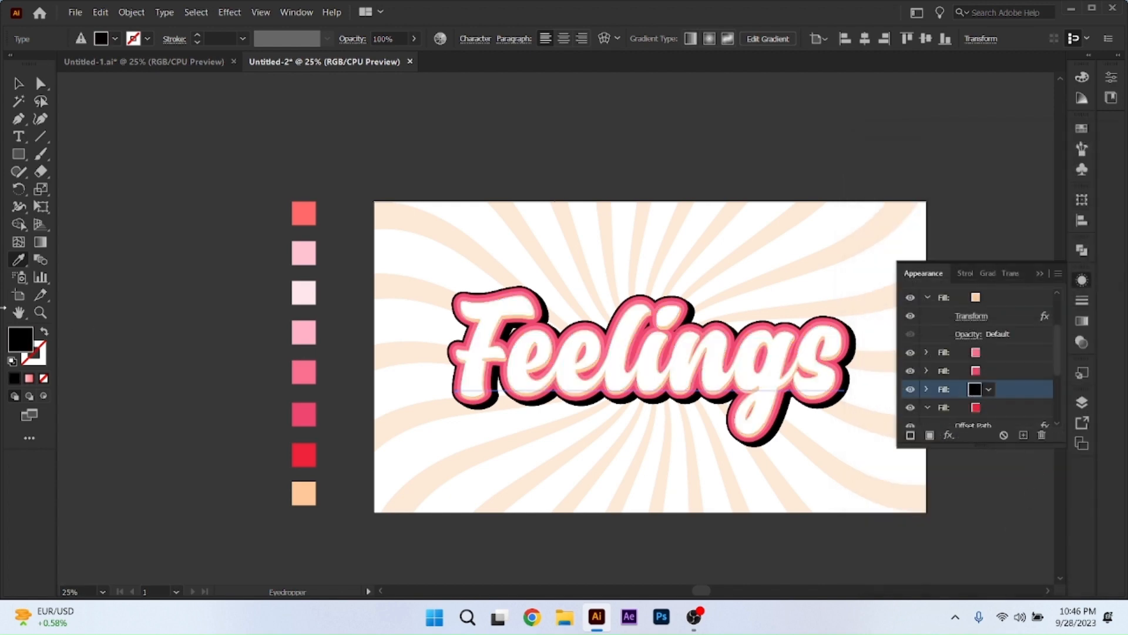
pyautogui.click(309, 494)
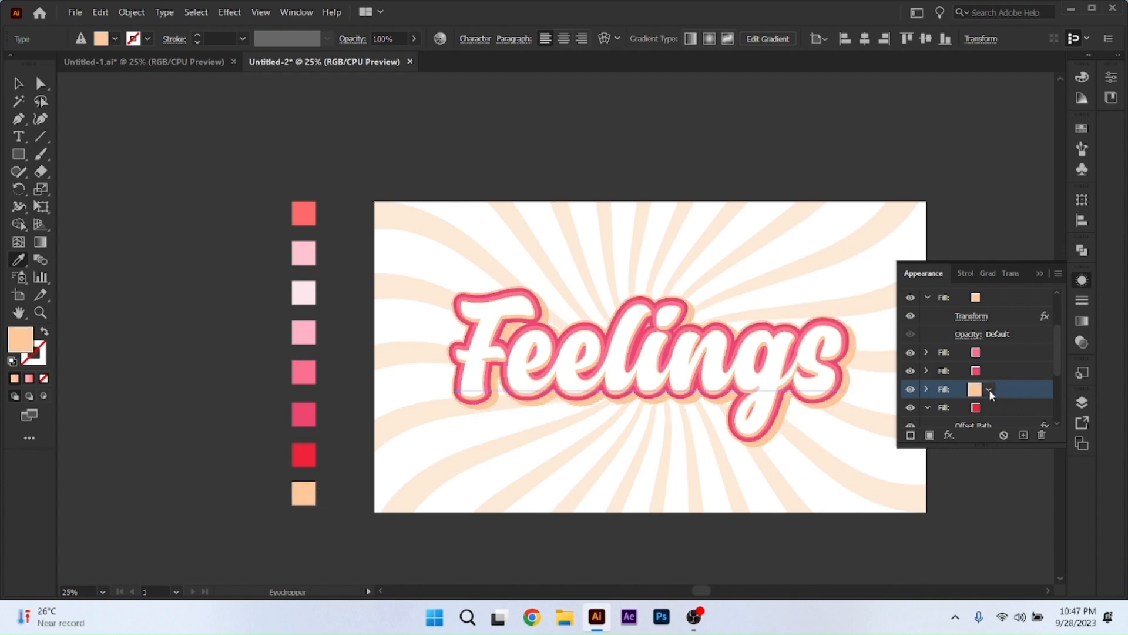
pyautogui.click(949, 435)
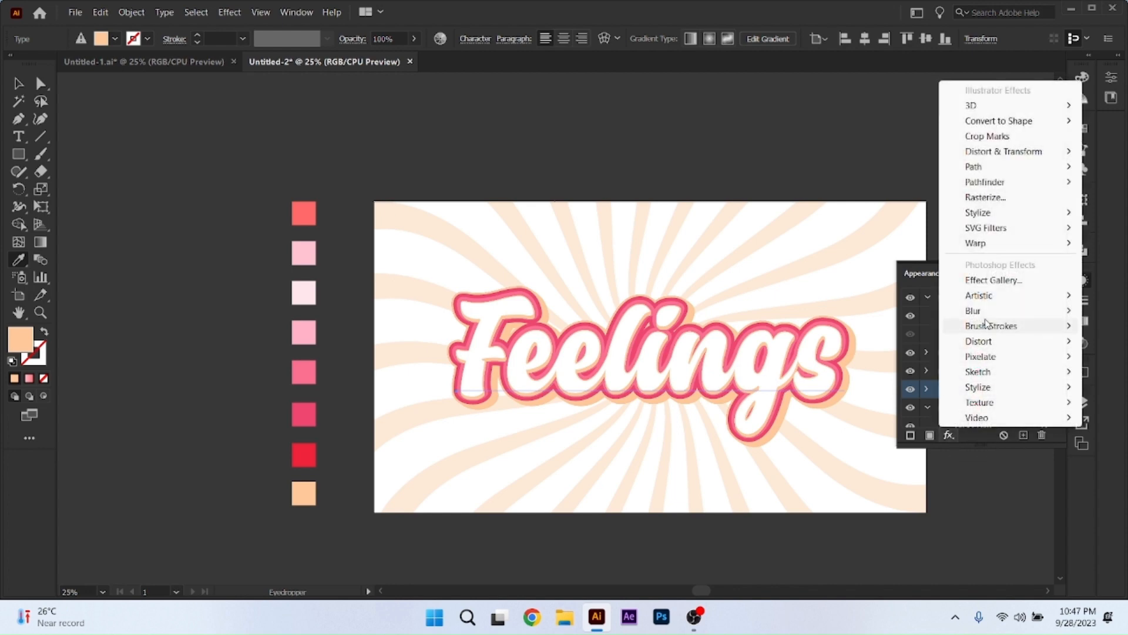
pyautogui.click(977, 435)
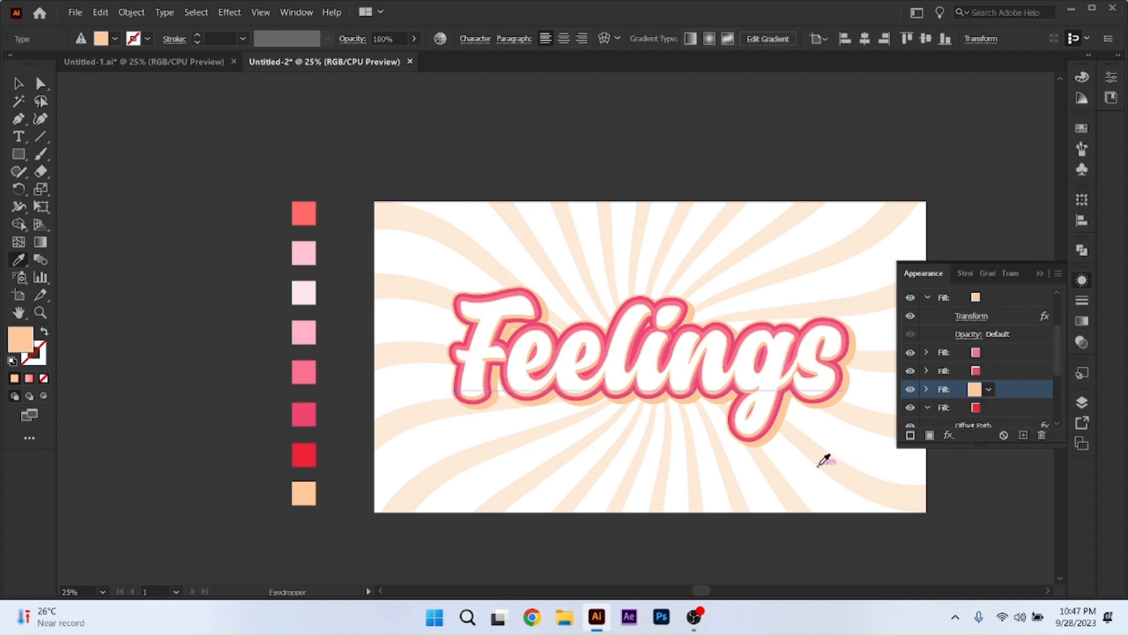
# Set the recolored peach fill's Transform effect to a 0.1 px horizontal and 0.4 px vertical move, and preview it.
pyautogui.click(927, 389)
pyautogui.click(965, 408)
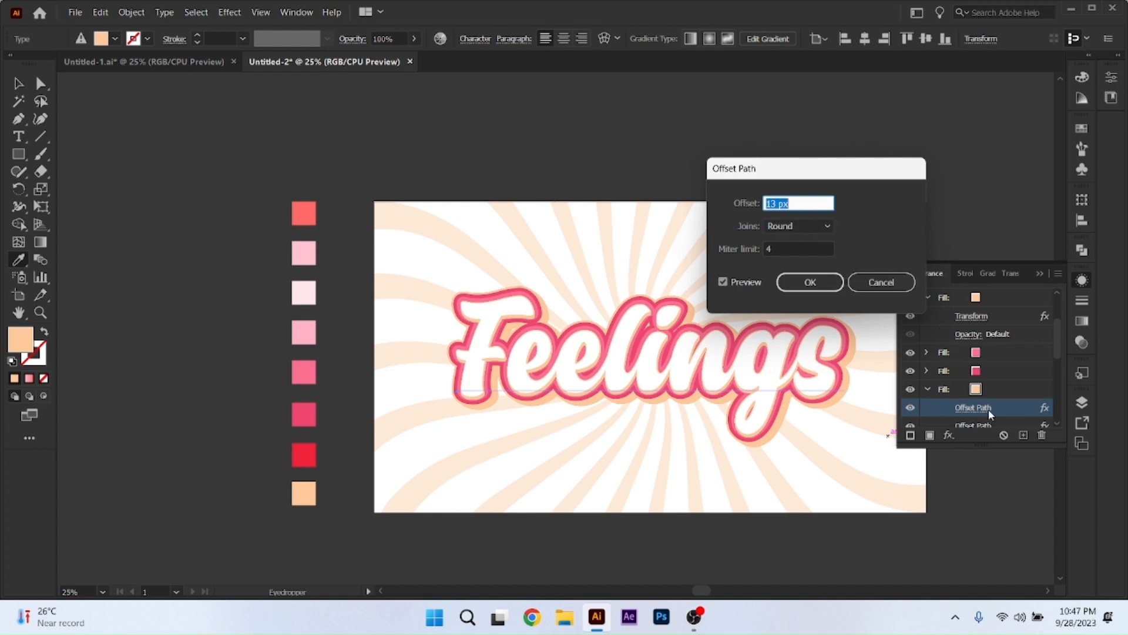
pyautogui.click(890, 282)
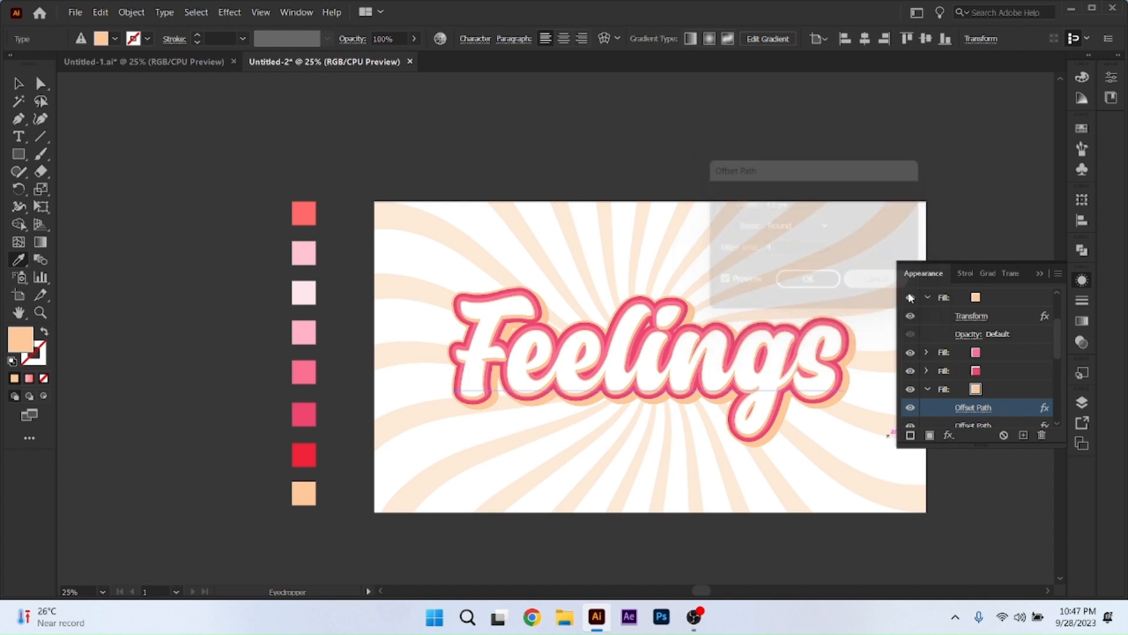
pyautogui.scroll(-2, 978, 417)
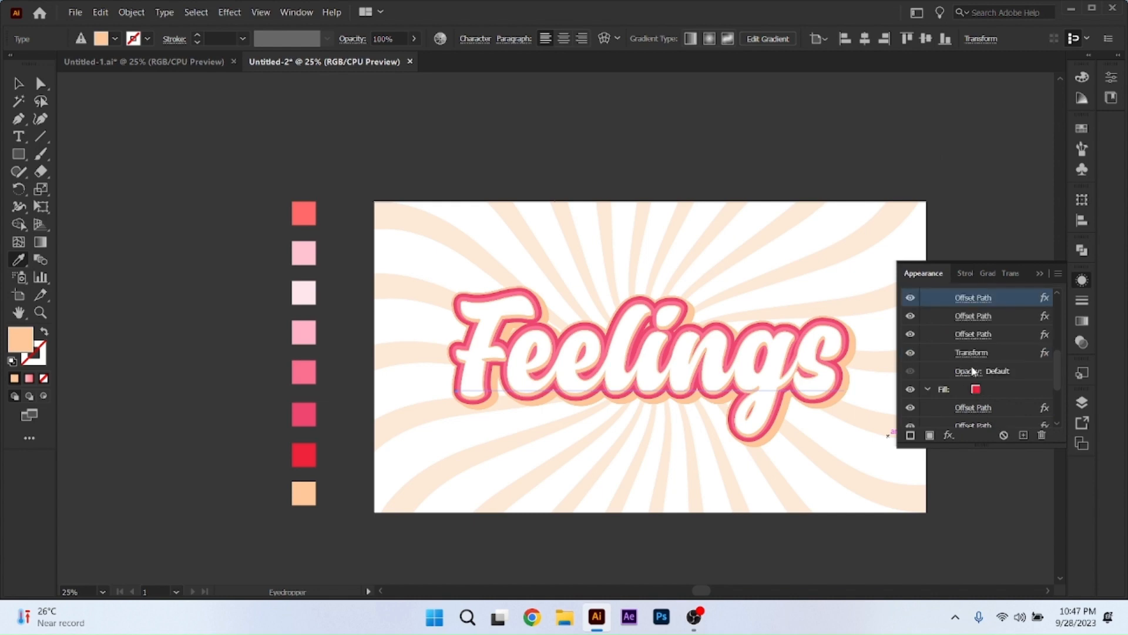
pyautogui.click(972, 352)
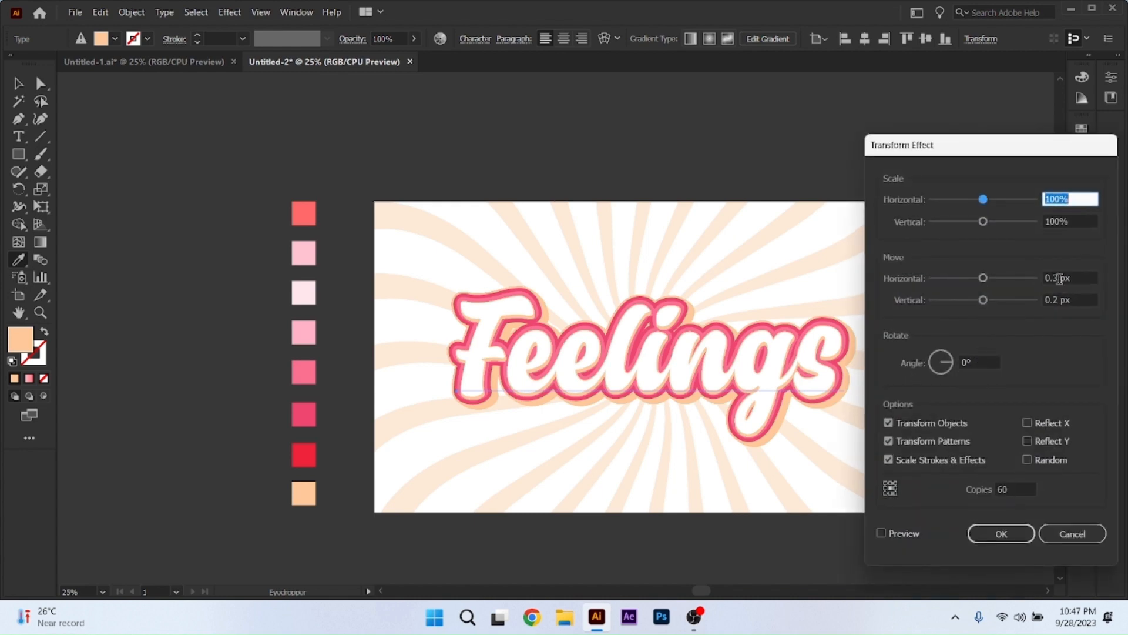
pyautogui.moveTo(1059, 280); pyautogui.dragTo(1036, 282)
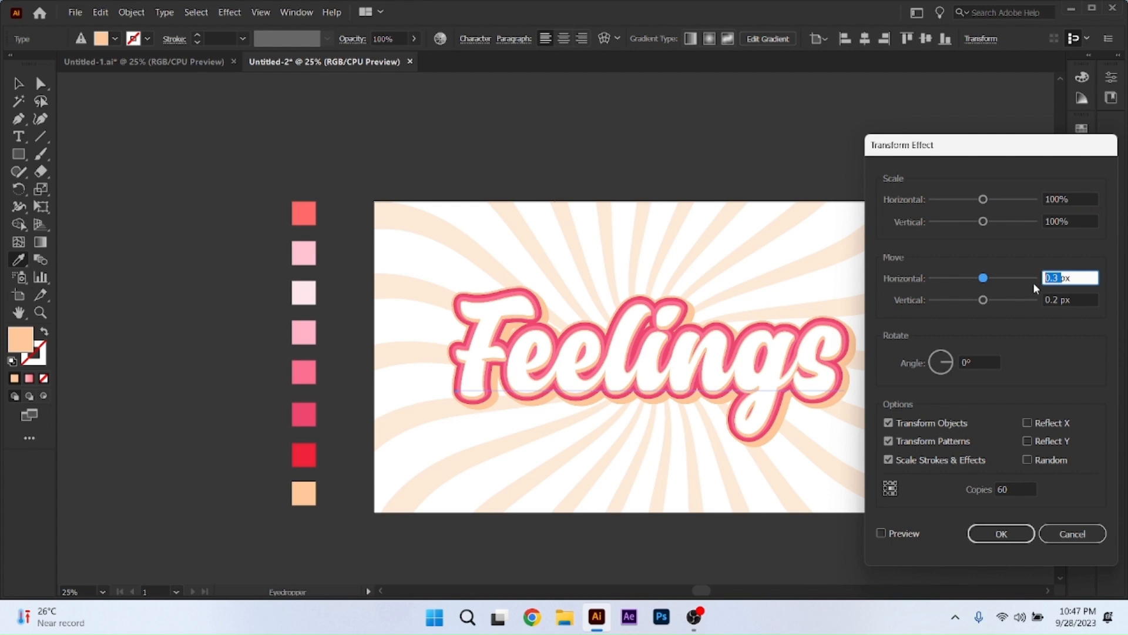
pyautogui.write('.1')
pyautogui.moveTo(1059, 303); pyautogui.dragTo(1011, 303)
pyautogui.write('.4')
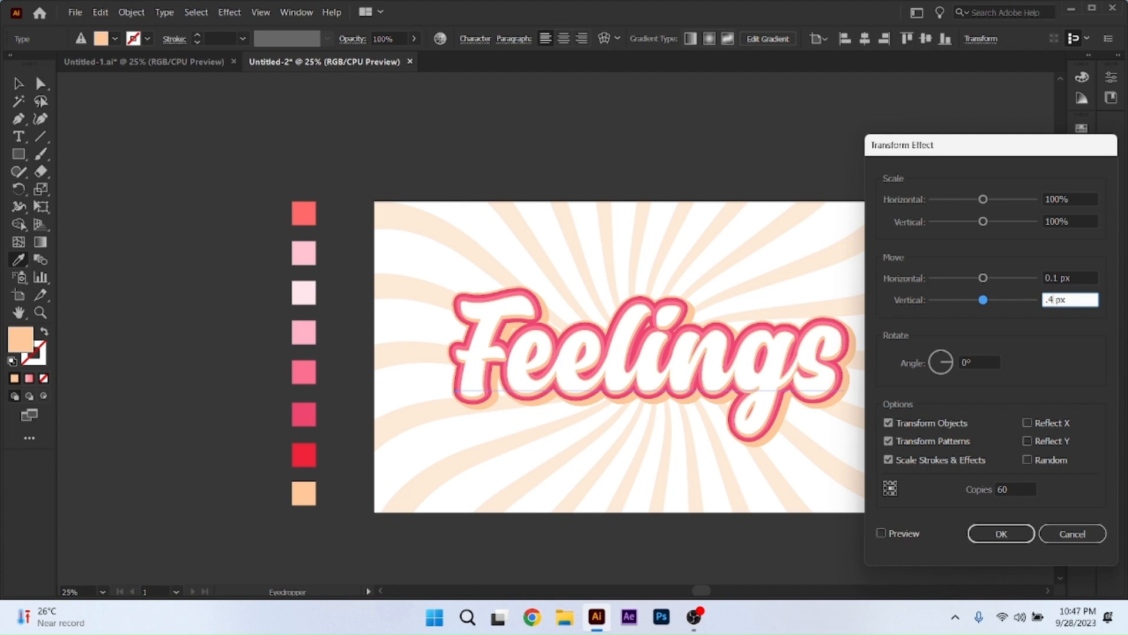
pyautogui.click(881, 533)
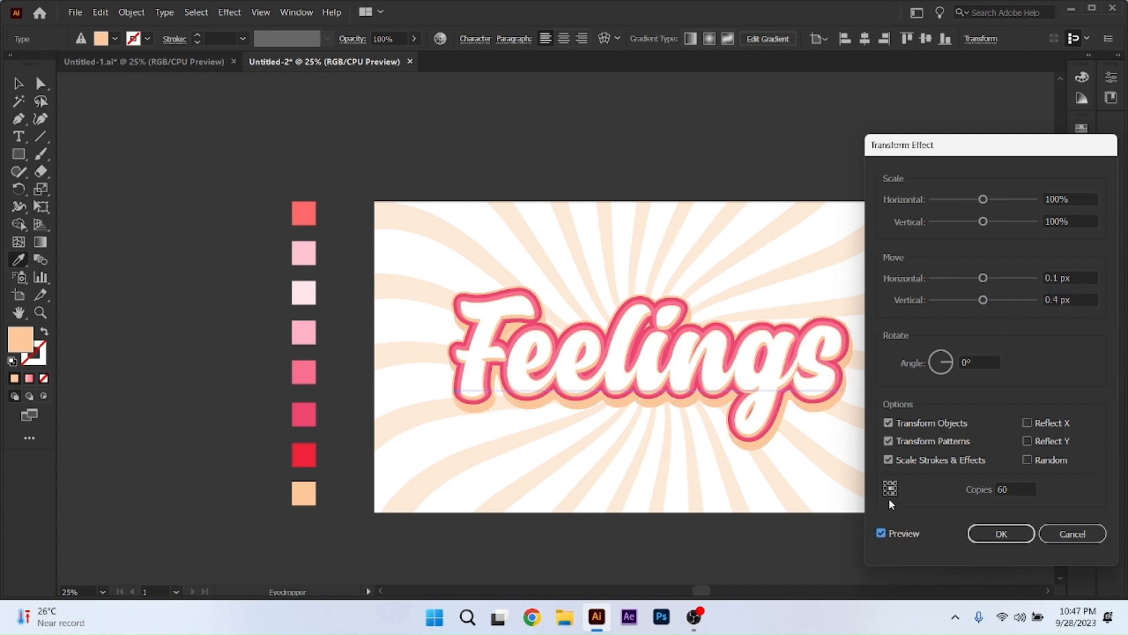
# Try 50 copies in the peach fill's Transform effect, then set the number of copies to 30 and apply it.
pyautogui.moveTo(1020, 490); pyautogui.dragTo(991, 489)
pyautogui.write('50')
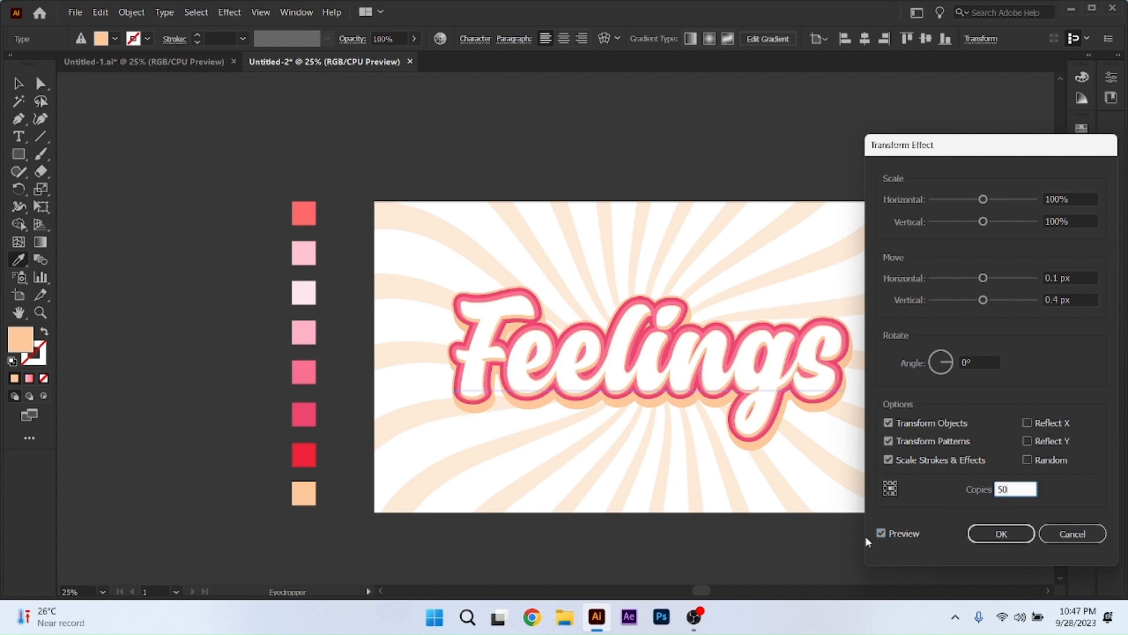
pyautogui.click(882, 534)
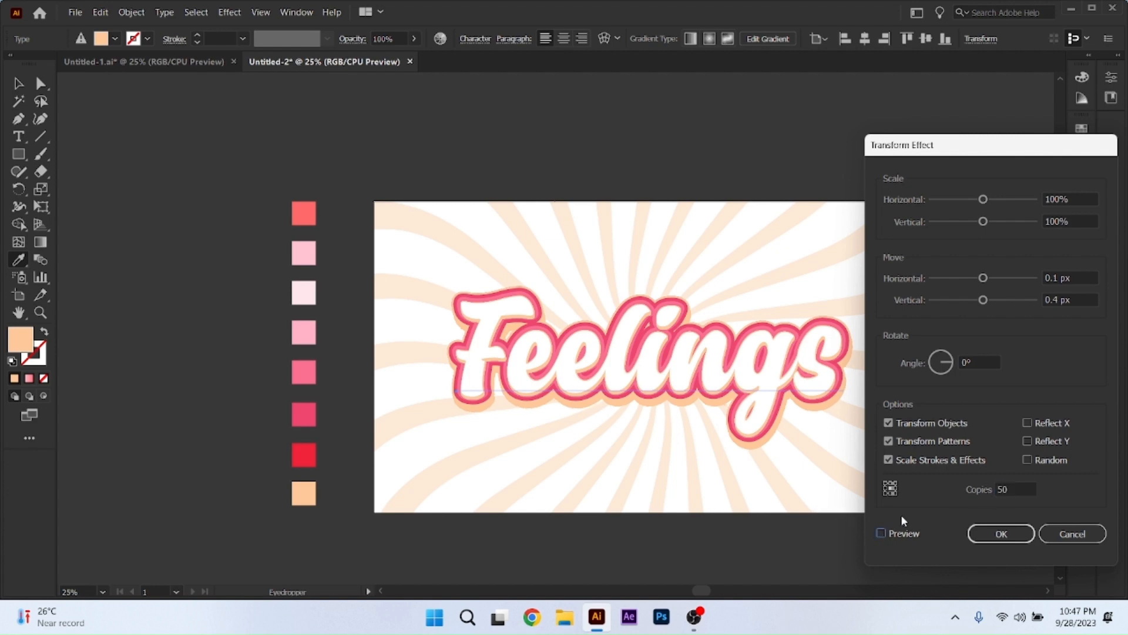
pyautogui.doubleClick(1019, 485)
pyautogui.write('30')
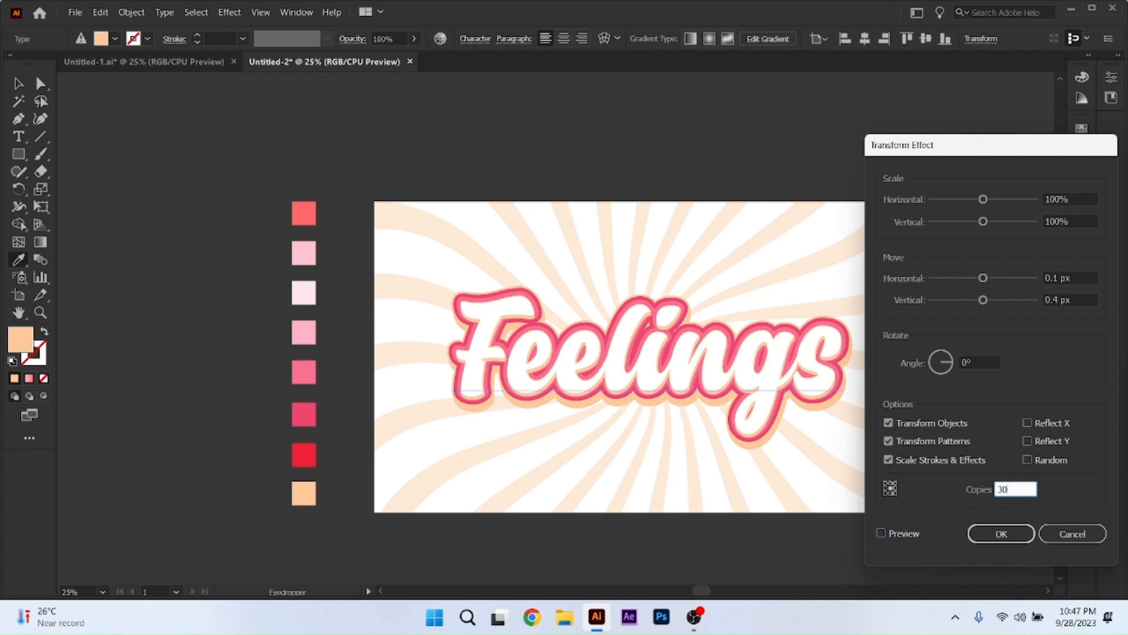
pyautogui.click(882, 534)
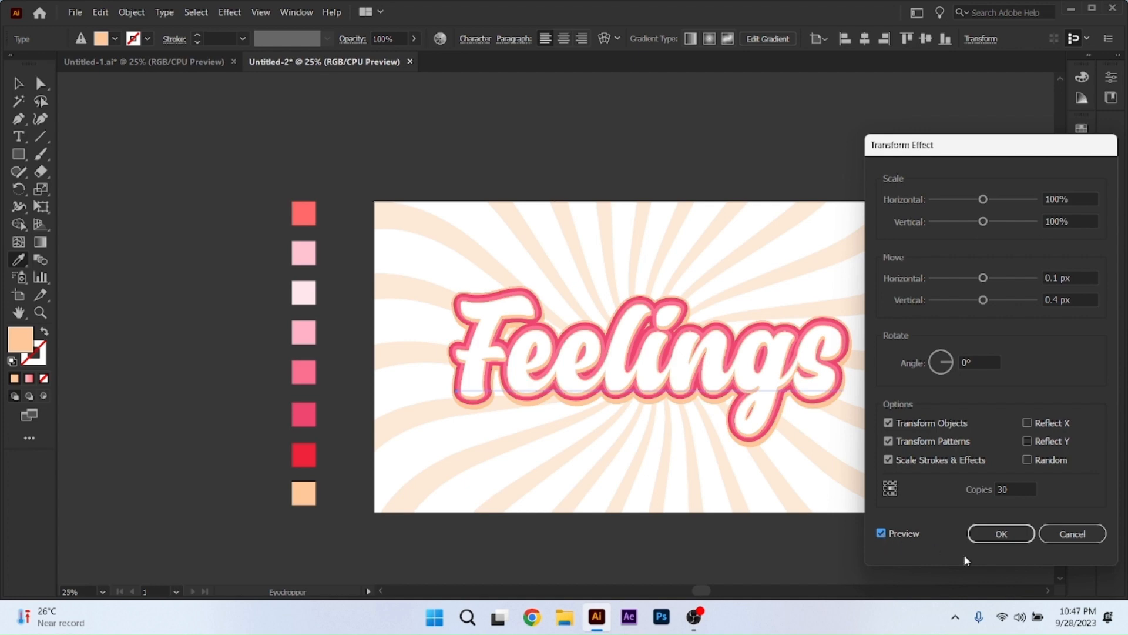
pyautogui.click(1001, 533)
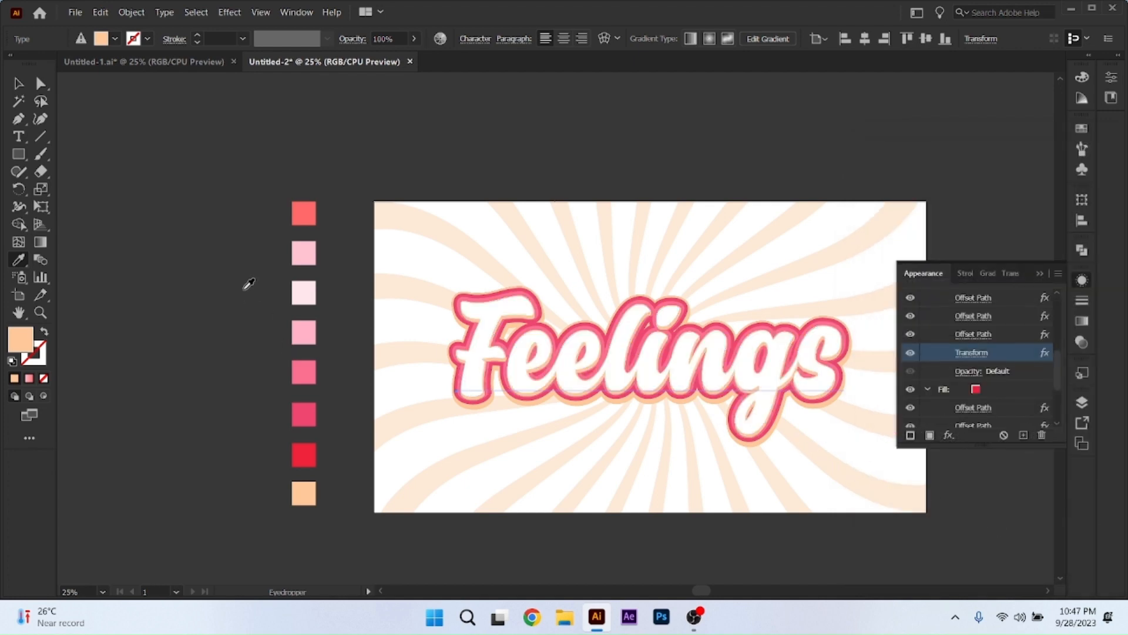
# Switch to the Selection tool and deselect the "Feelings" text.
pyautogui.click(18, 83)
pyautogui.click(238, 272)
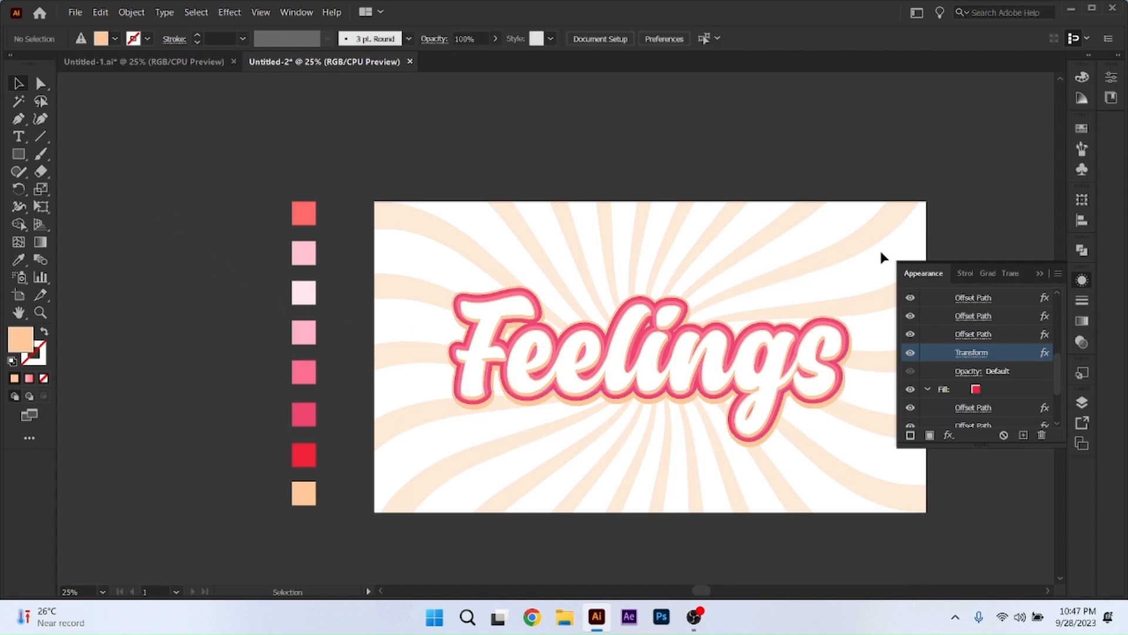
pyautogui.scroll(4, 968, 346)
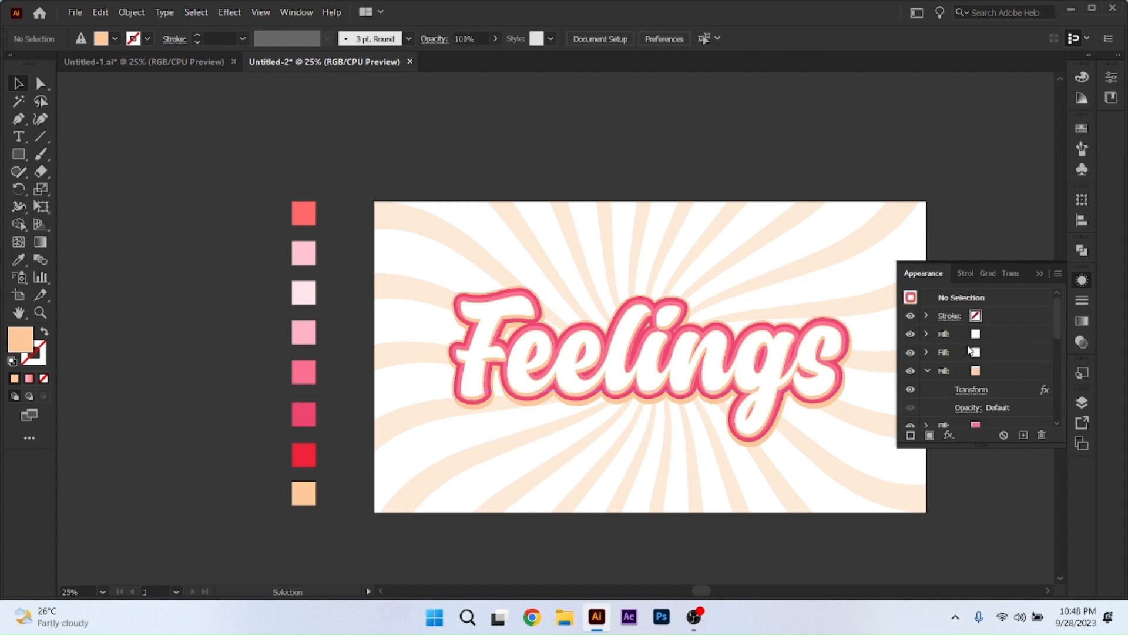